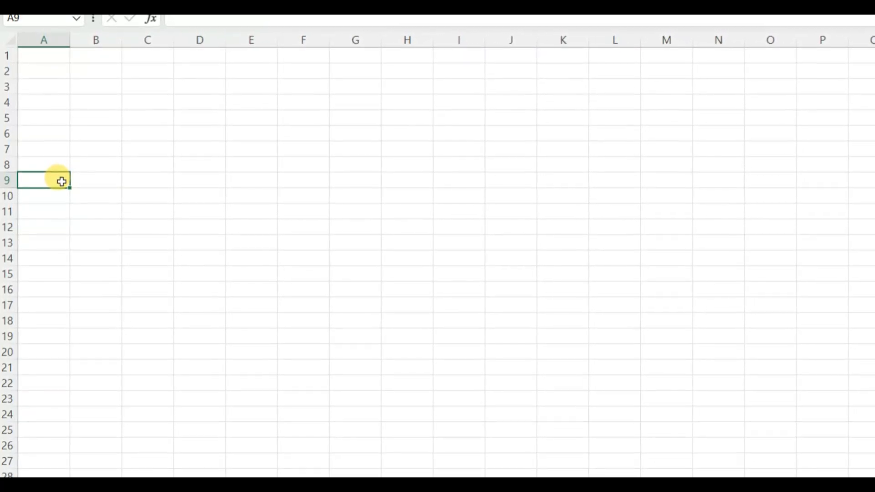
Enter the table headings SR. NO. in A8 and ROLL NO. in B8
key(Up)
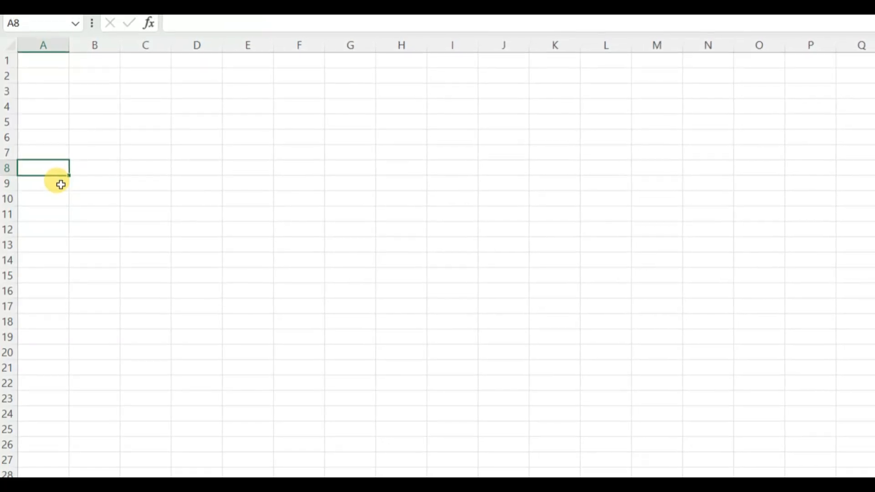
text(SR. NO.)
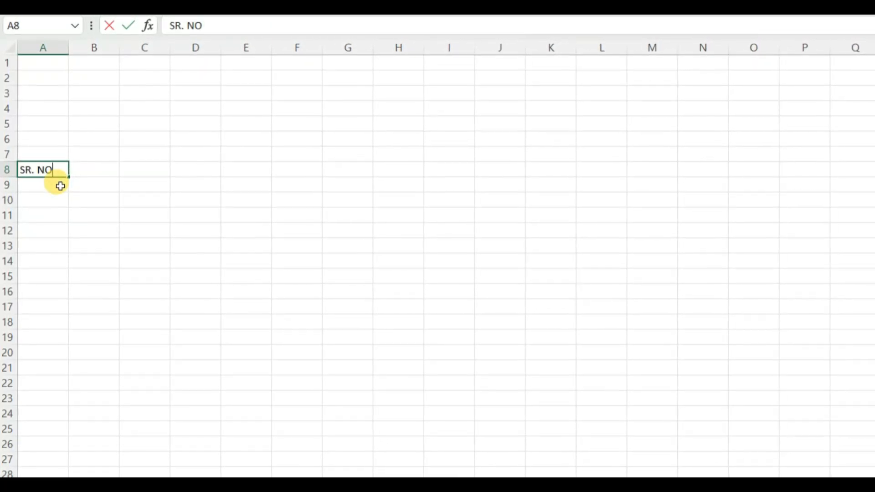
key(Tab)
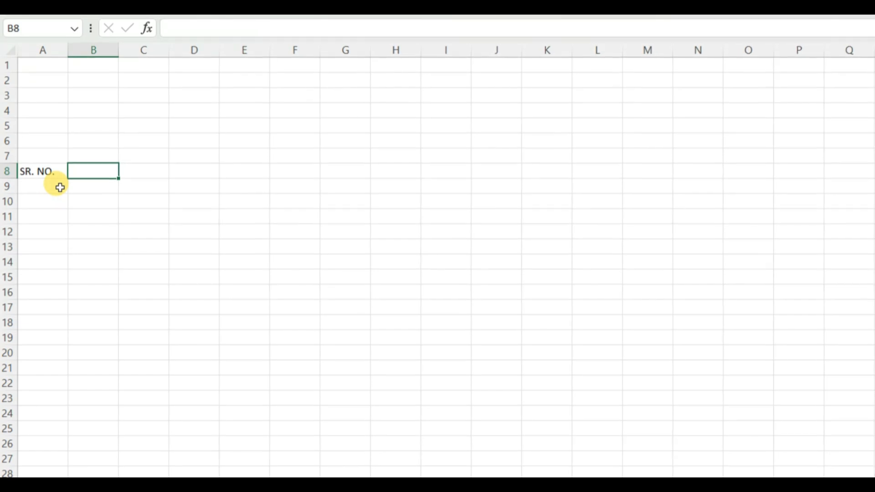
text(ROLL)
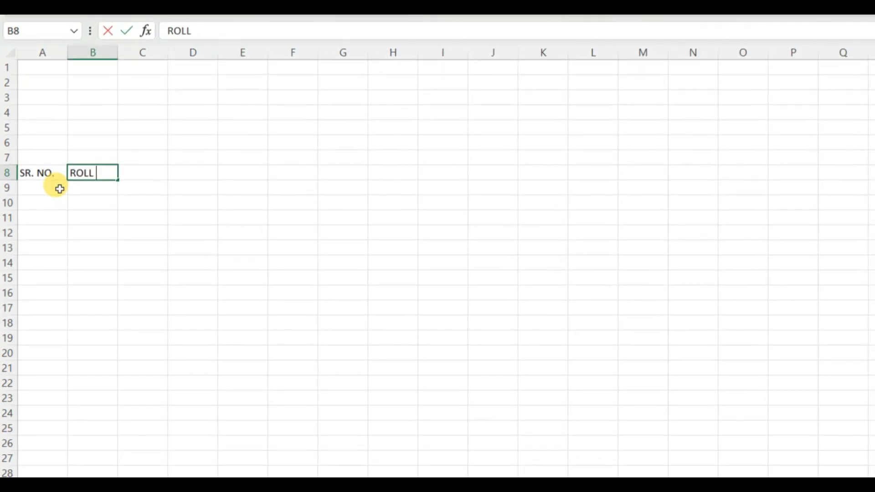
text( NO.)
key(Tab)
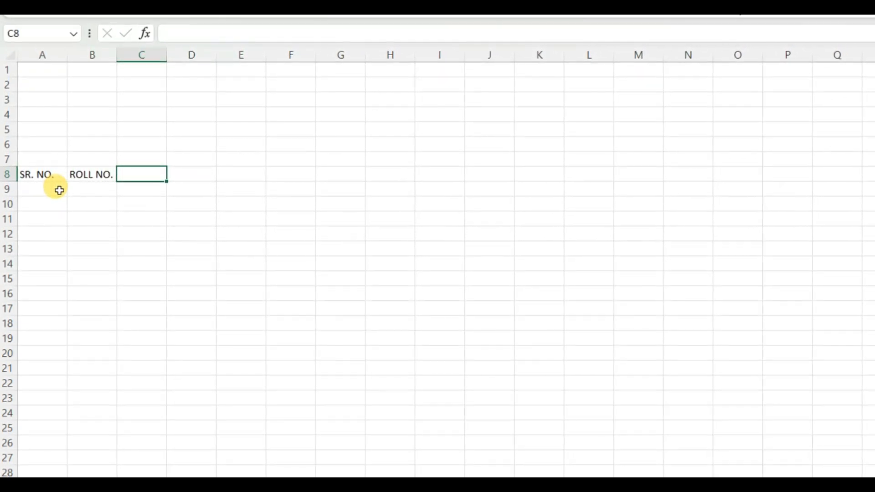
Enter the headings STUDENT'S NAME in C8 and FATHER'S NAME in D8
text(STUDENT'S NAME)
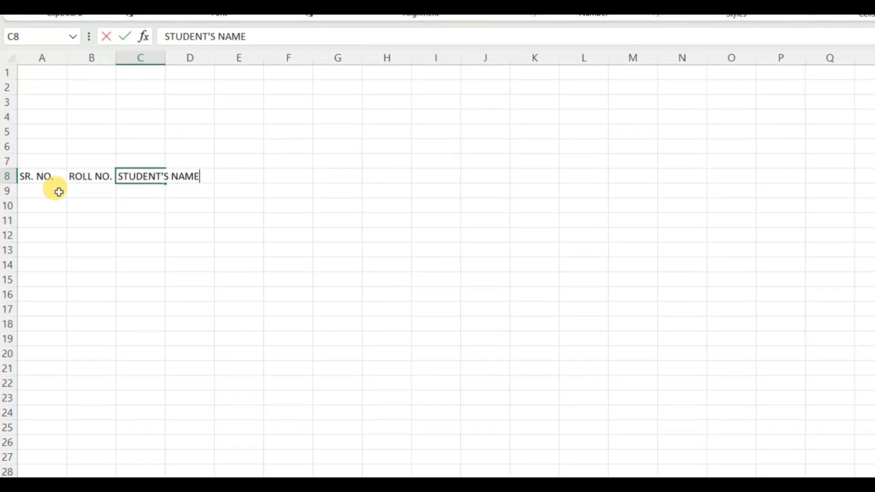
key(Tab)
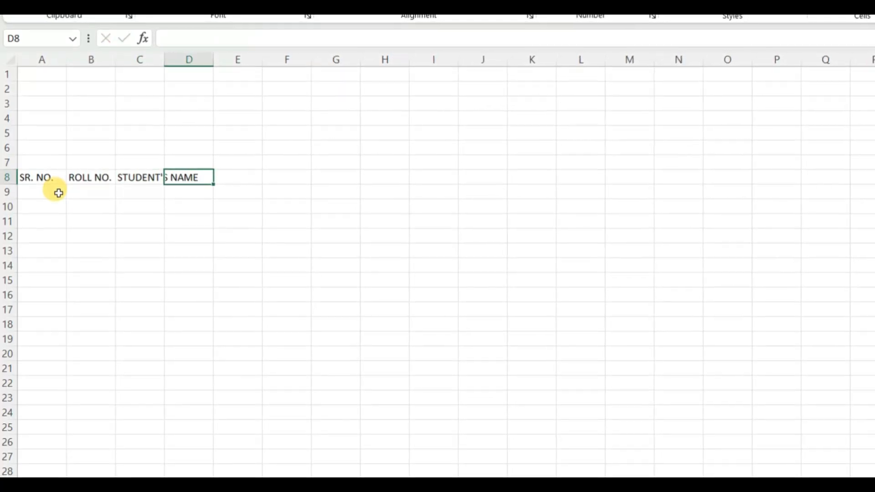
text(FATHER)
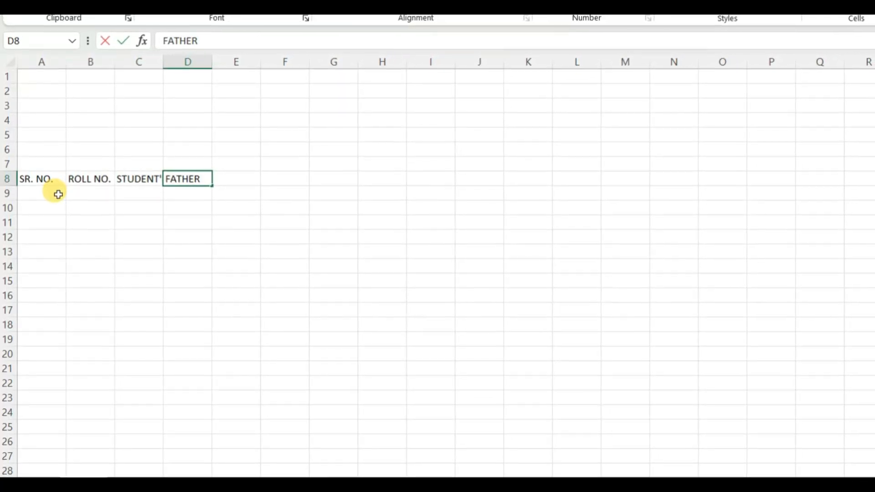
text('S NAME)
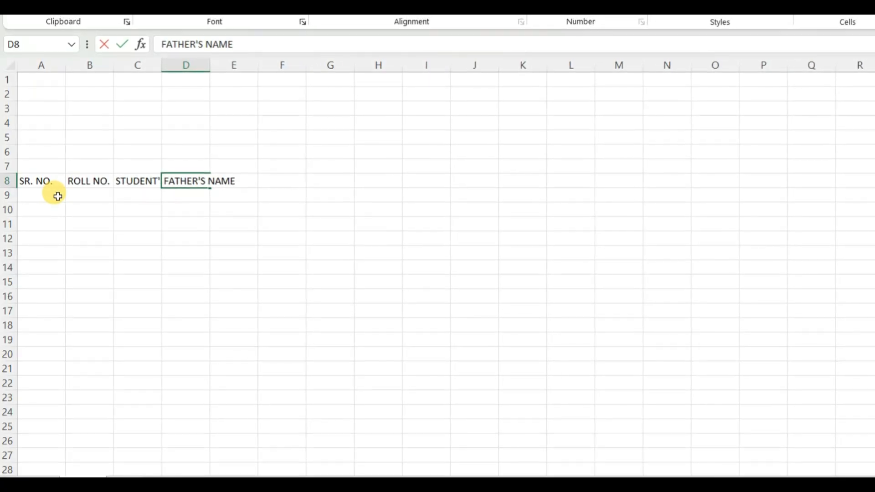
key(Tab)
Enter the heading CLASS in E8
text(CAL)
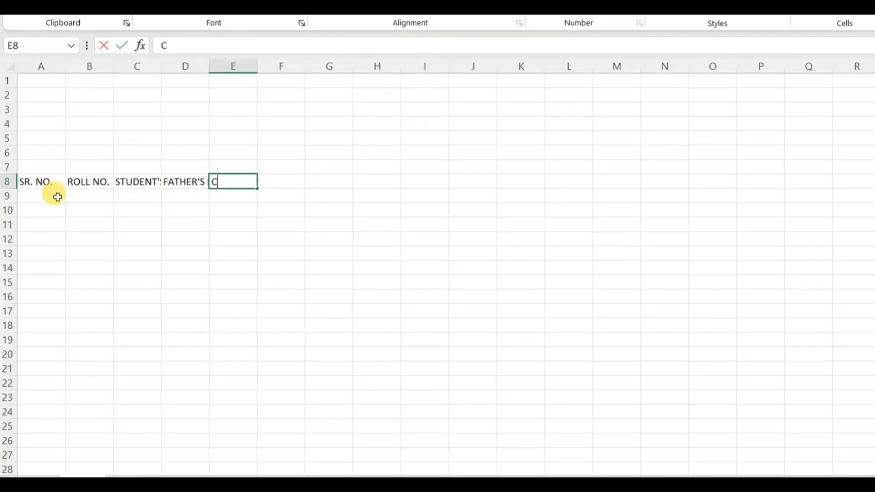
key(BackSpace)
key(BackSpace)
text(LAS)
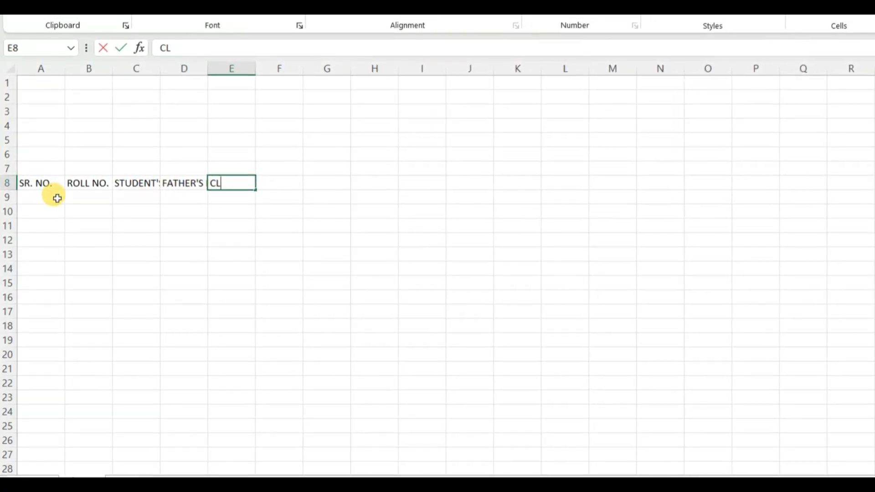
text(S)
key(Tab)
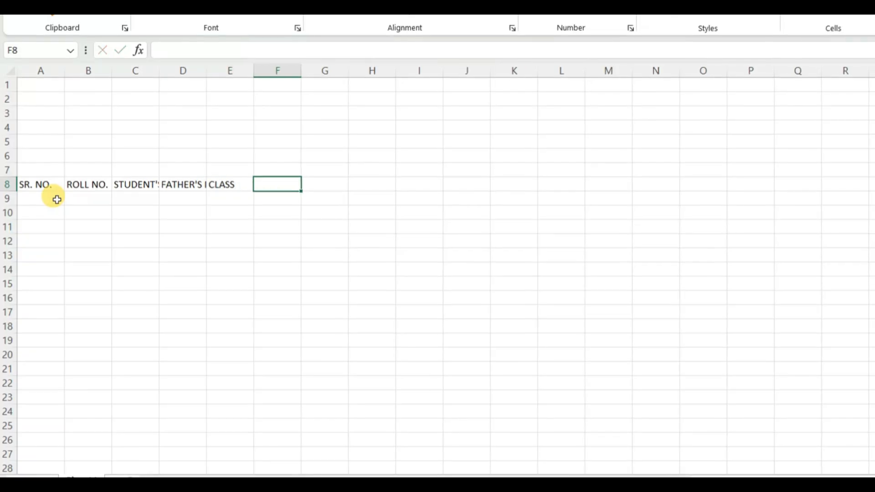
Enter the subject headings HINDI in F8 and ENGLISH in G8
text(HIN)
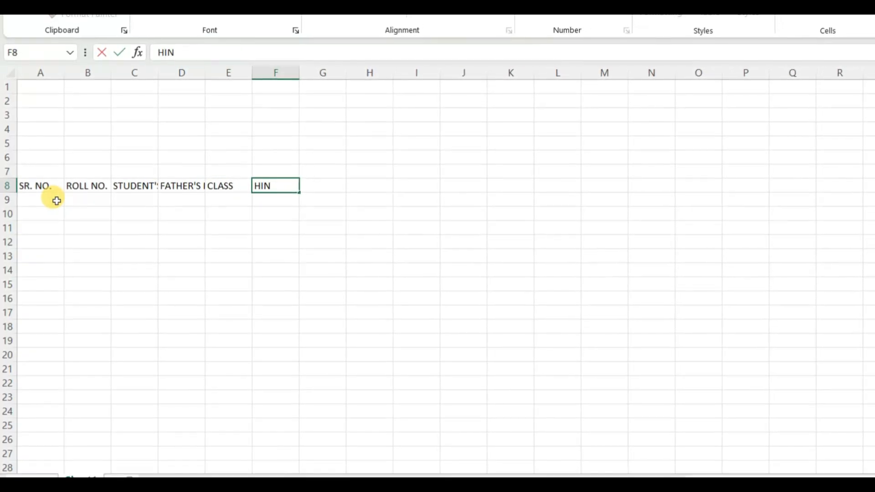
text(DI)
key(Tab)
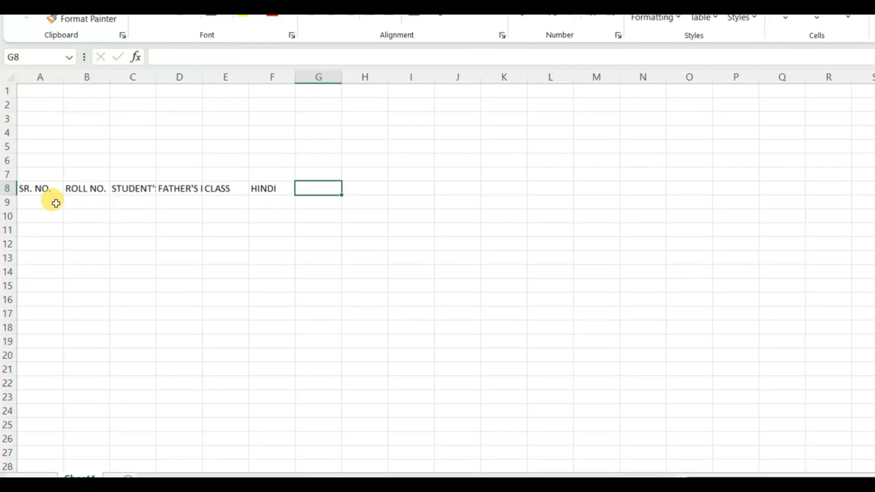
text(ENG)
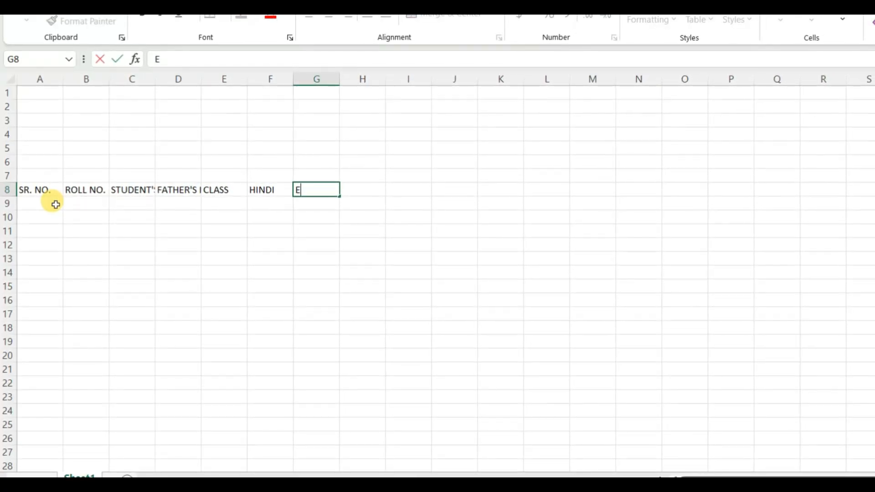
text(LISH)
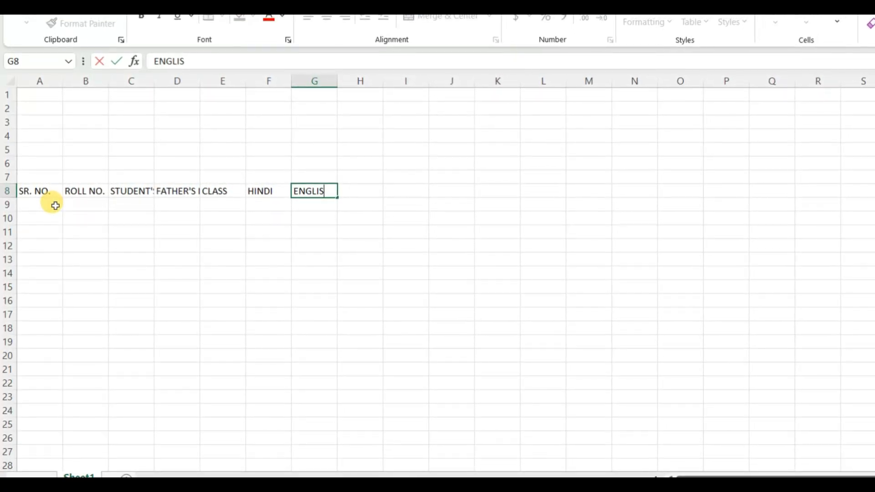
key(Tab)
Enter the subject headings MATHEMATICS in H8 and SCIENCE in I8
text(MATHEM)
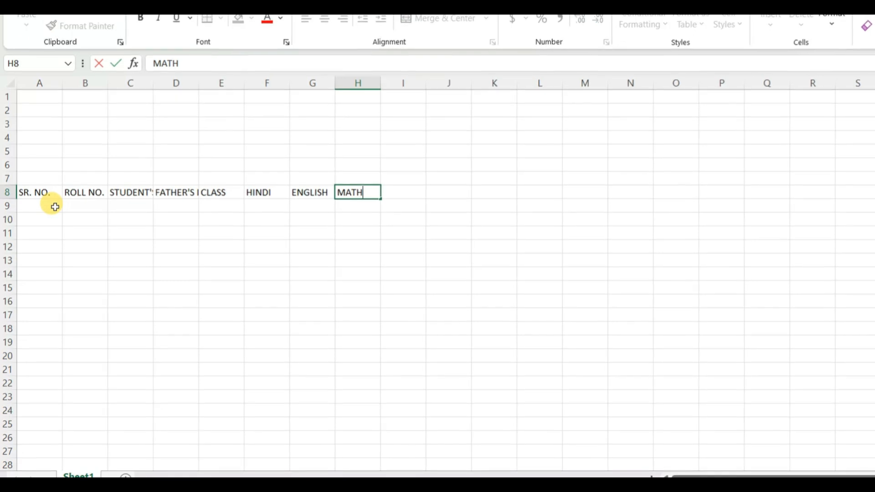
text(ATICS)
key(Tab)
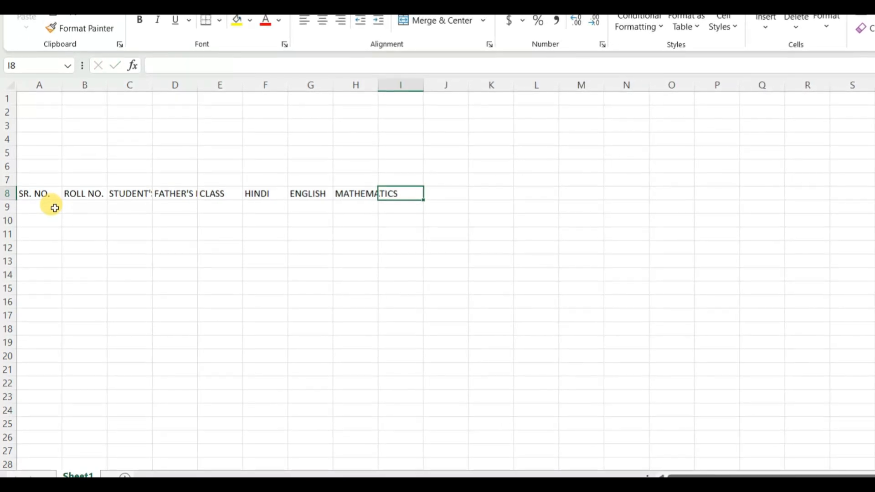
text(SCIENCE)
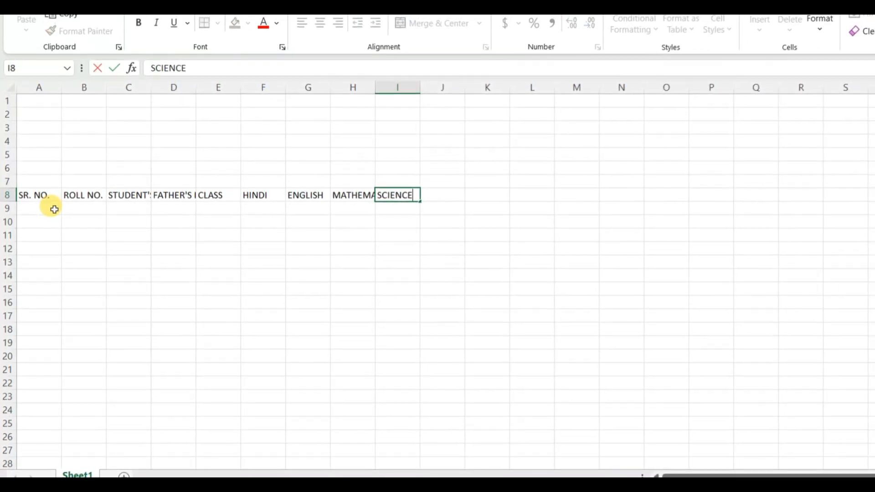
key(Tab)
Enter the subject headings SOCIAL SC in J8 and COMPUTER in K8
text(SOC)
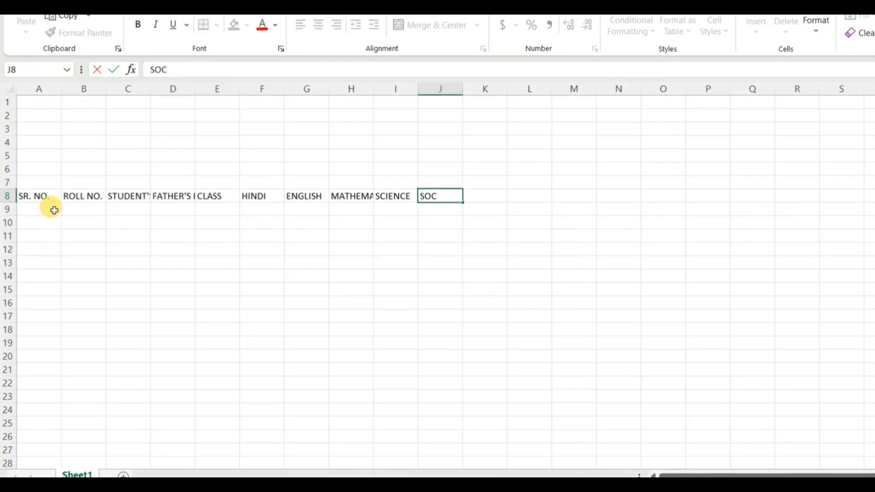
text(IAL SC)
key(Tab)
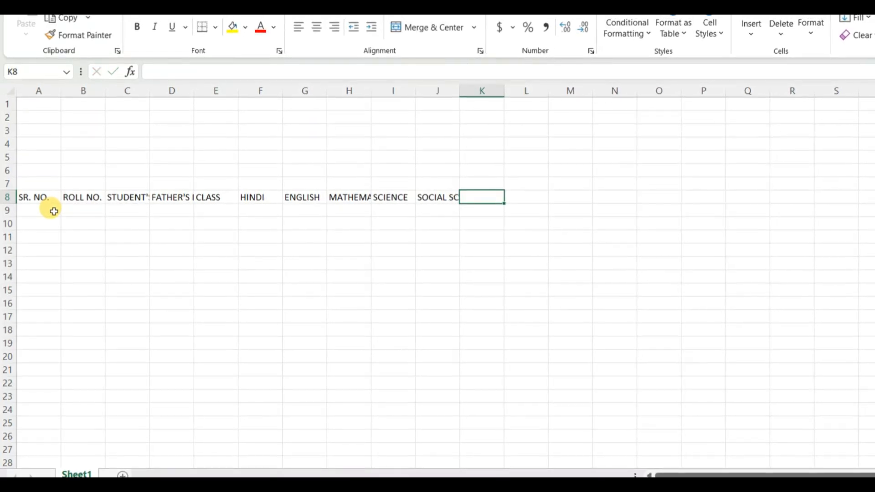
text(COMPT)
key(BackSpace)
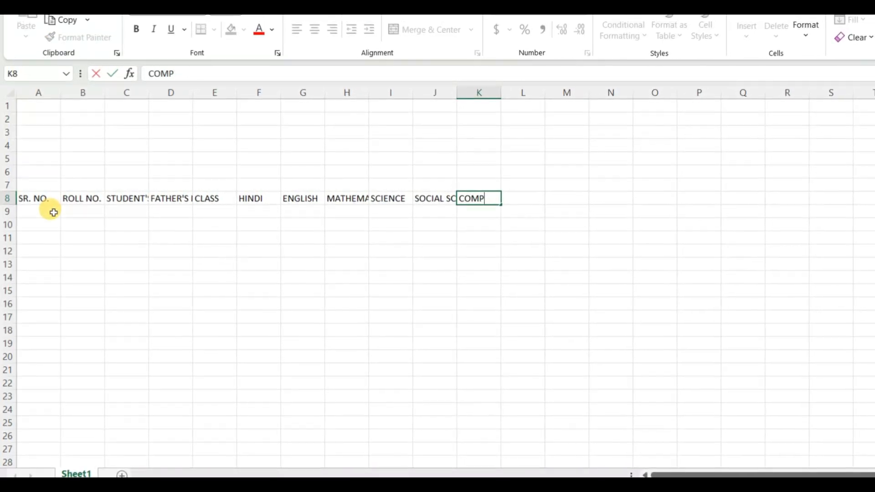
text(UTER)
key(Tab)
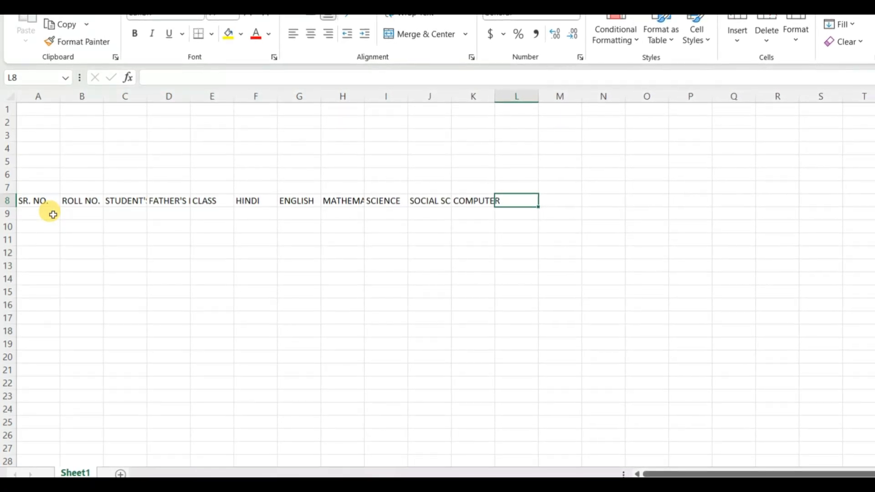
Enter the marks headings MAX. MARK in L8 and OBT. MARK in M8
text(MAX.)
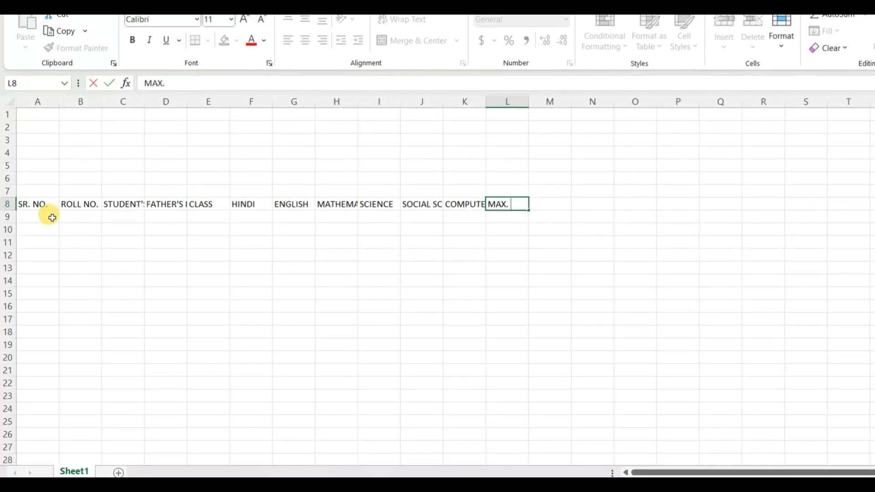
text( MARK)
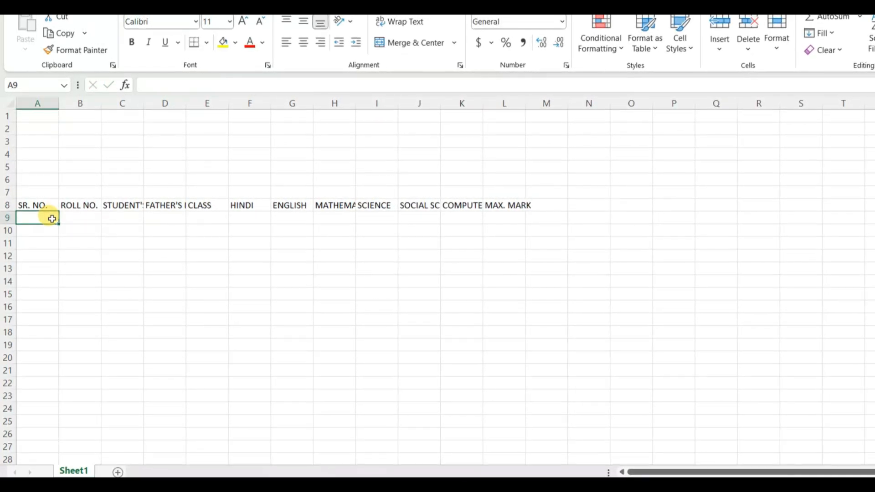
key(Up)
key(Right)
key(Right)
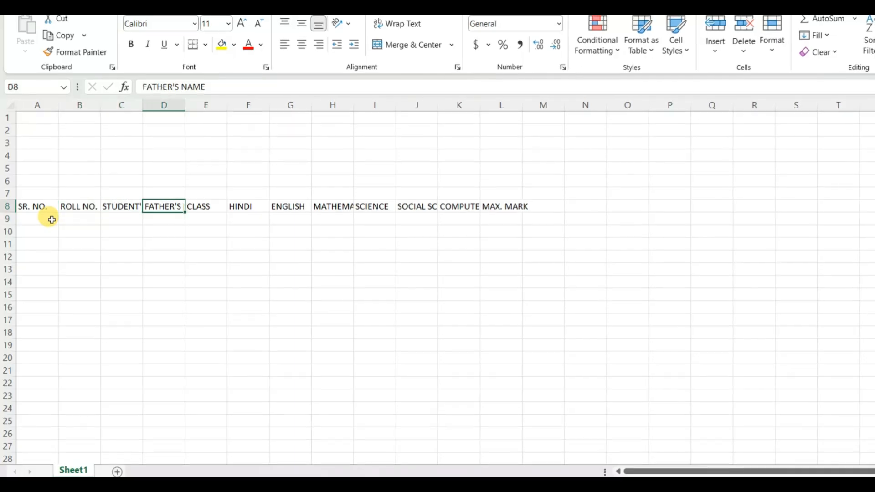
key(Right)
key(Right)
key(Right)
key(Right)
key(Right)
key(Right)
key(Right)
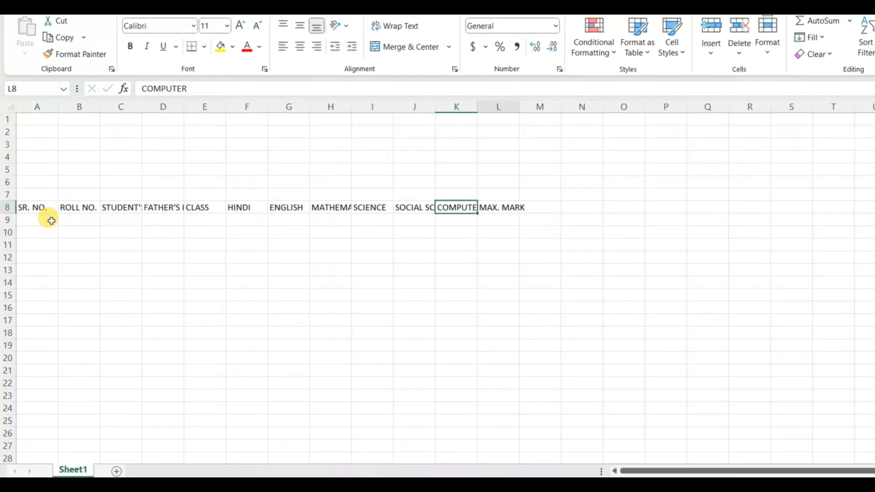
key(Right)
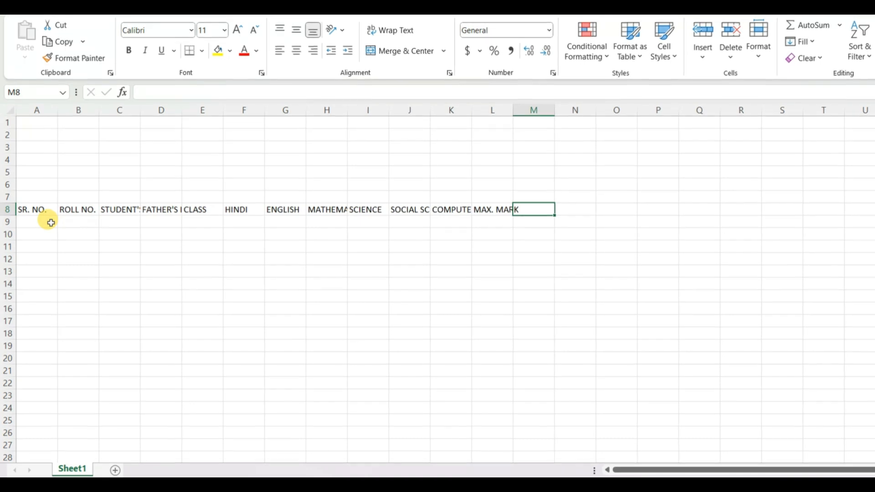
text(OBT.)
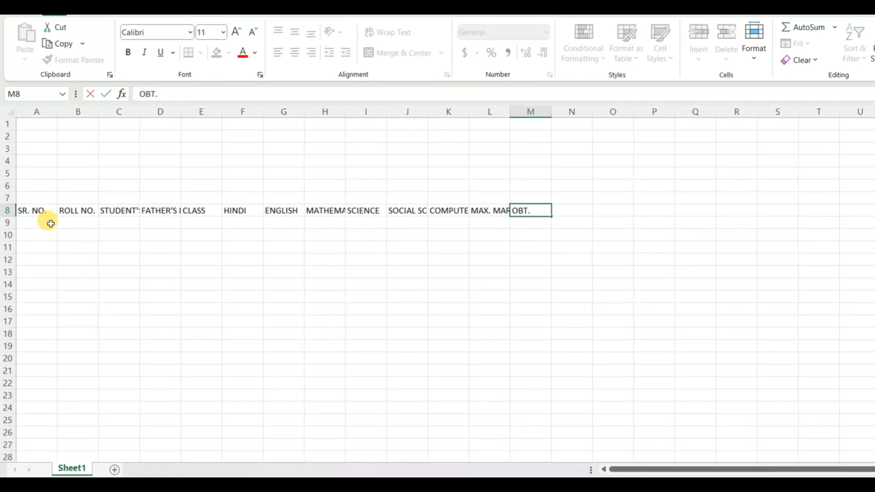
text( MAR)
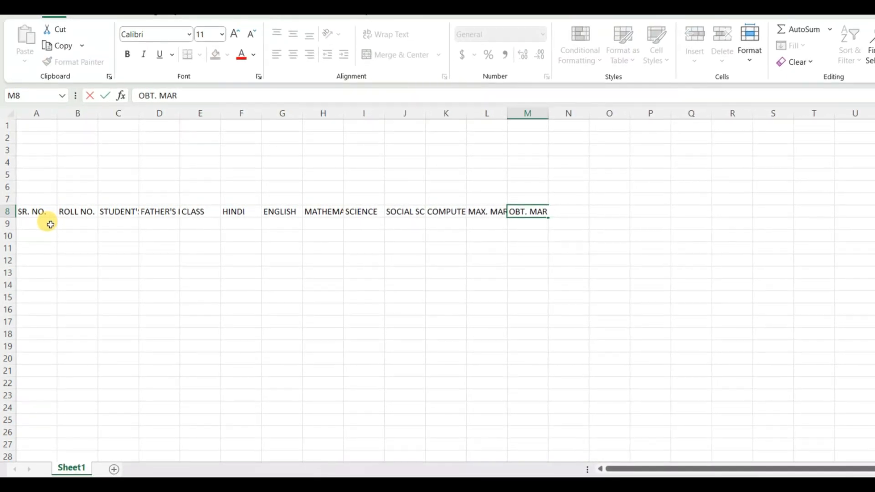
text(K)
key(Right)
Complete the heading row with PERCENTAGE in N8, DIVISION in O8 and RANK in P8
text(PE)
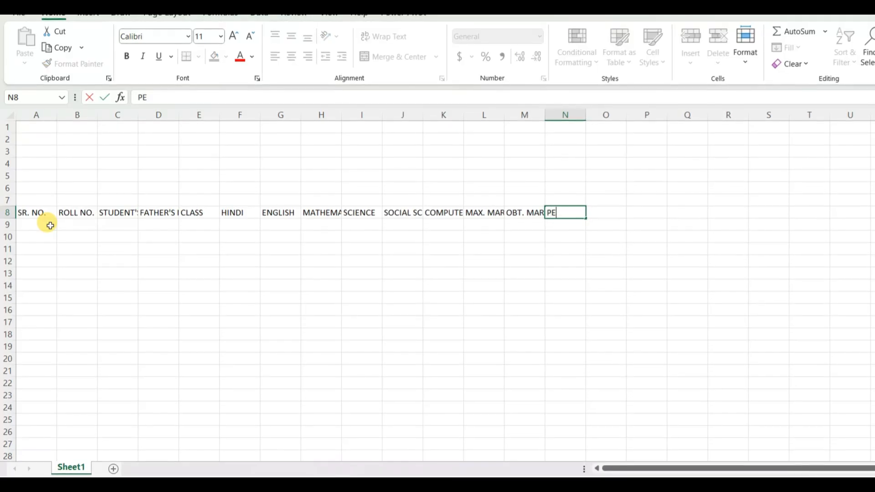
text(RC)
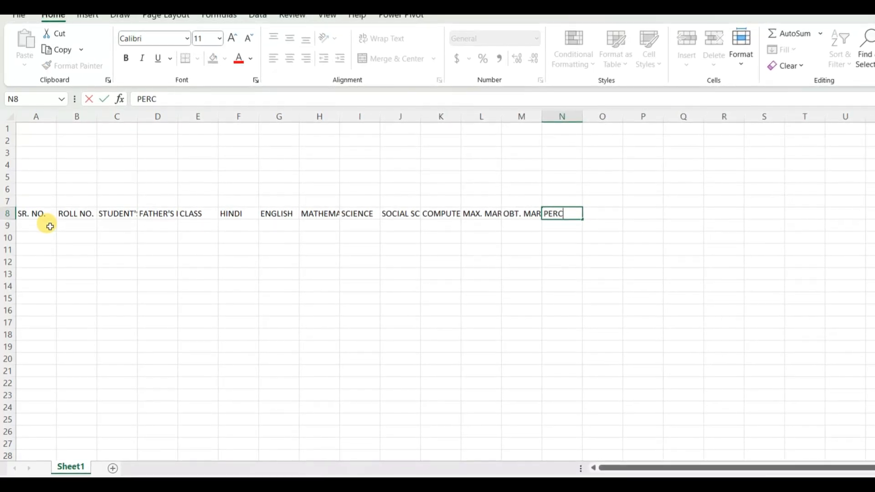
text(ENTAG)
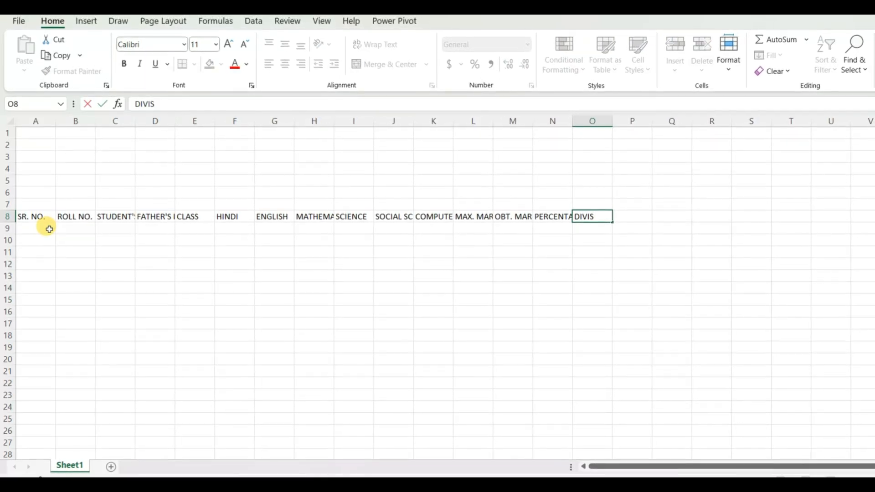
key(Tab)
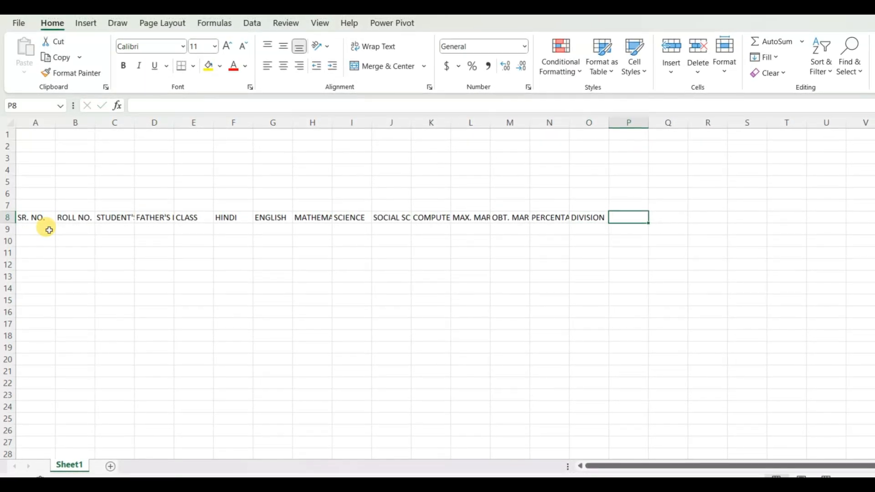
text(RANK)
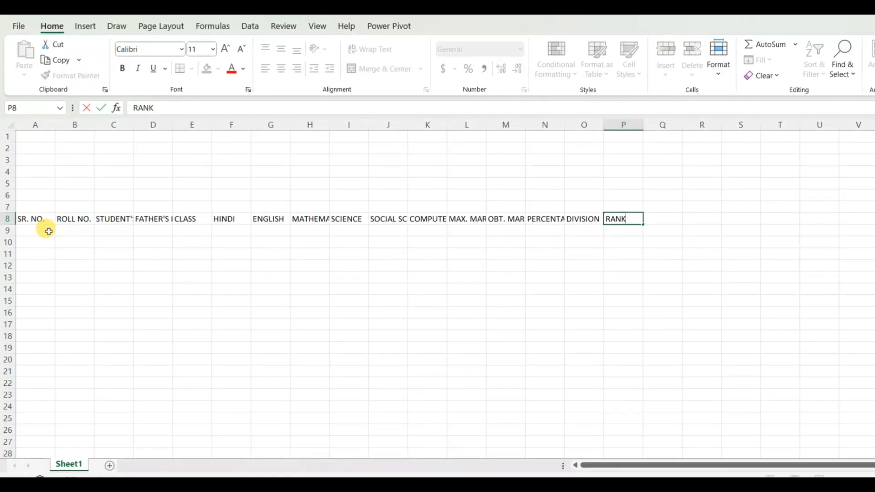
Commit the RANK heading in P8
key(Tab)
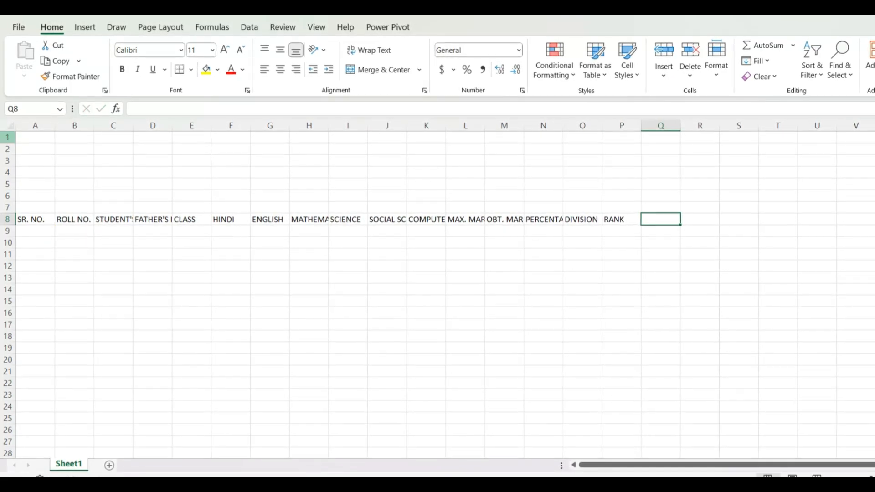
Enter 1 and 2 under SR. NO. and fill the series down to 15 in A9:A23
click(32, 231)
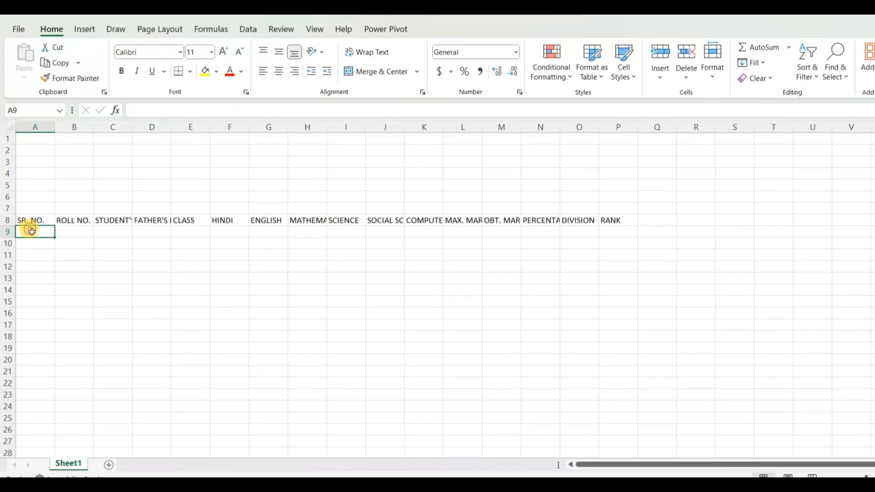
text(1)
key(Return)
text(2)
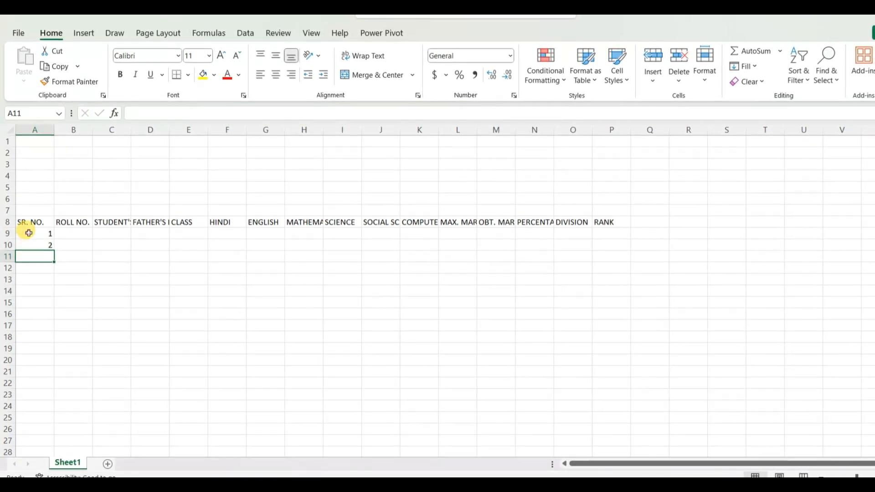
drag(53, 251, 53, 395)
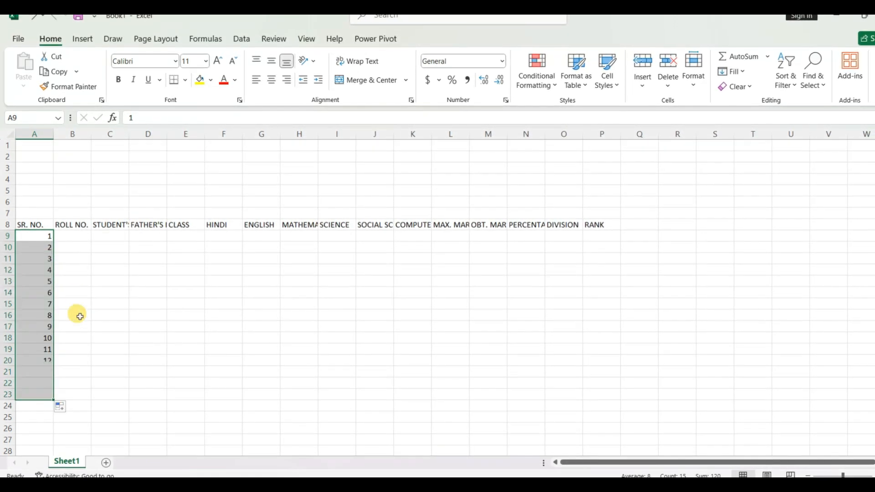
Clear the serial numbers from A9:A23
click(64, 236)
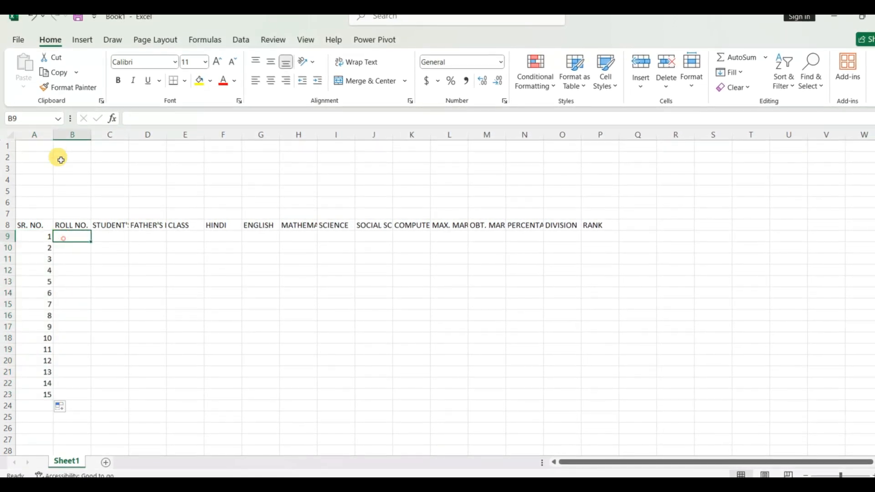
click(53, 135)
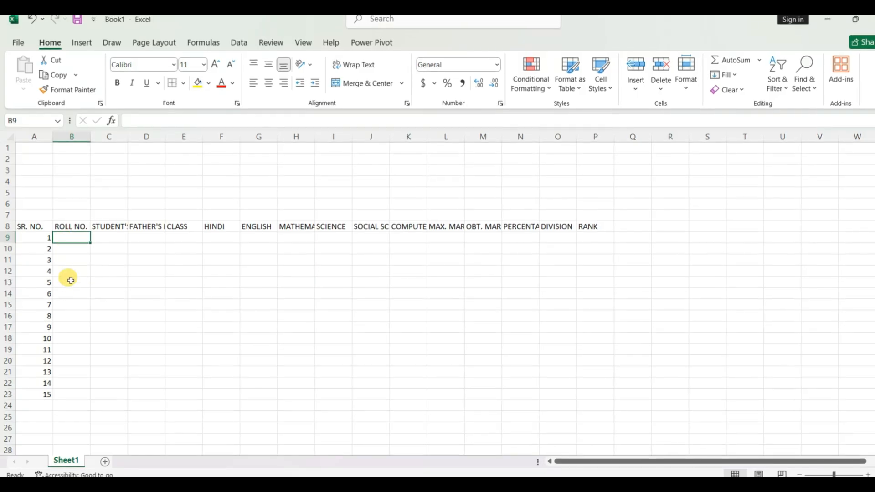
drag(37, 240, 36, 395)
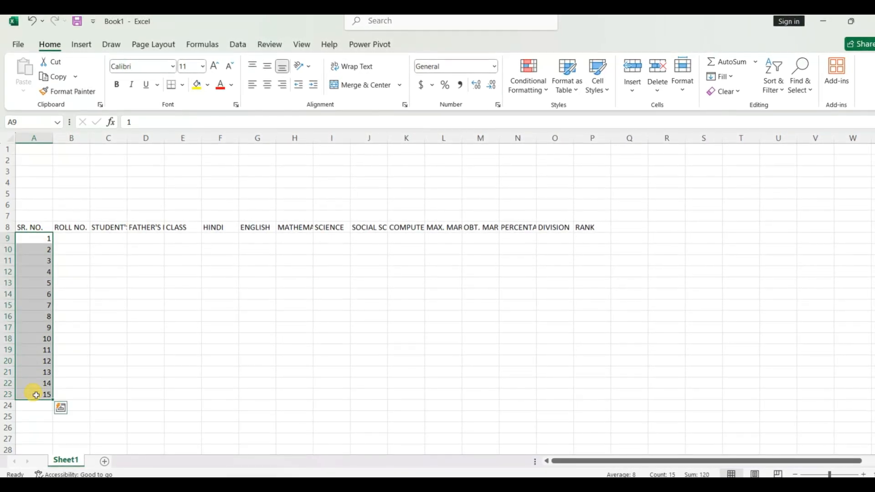
key(Delete)
click(42, 227)
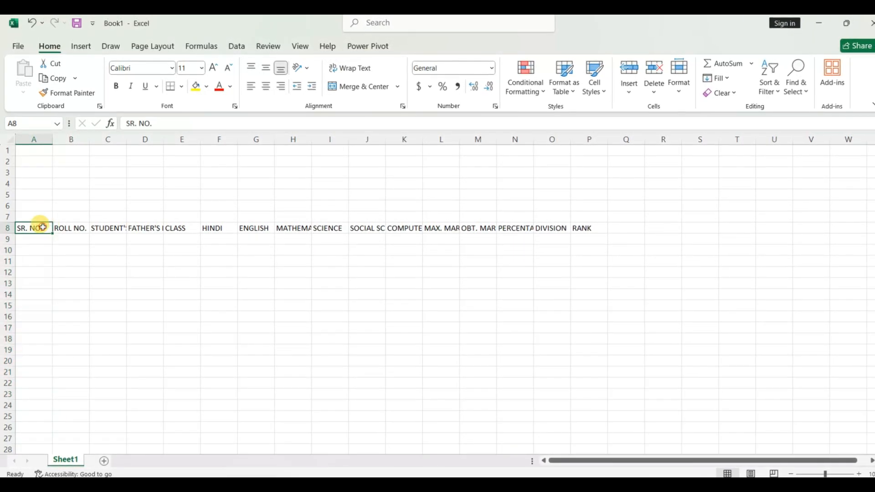
click(108, 245)
drag(47, 229, 573, 227)
click(252, 261)
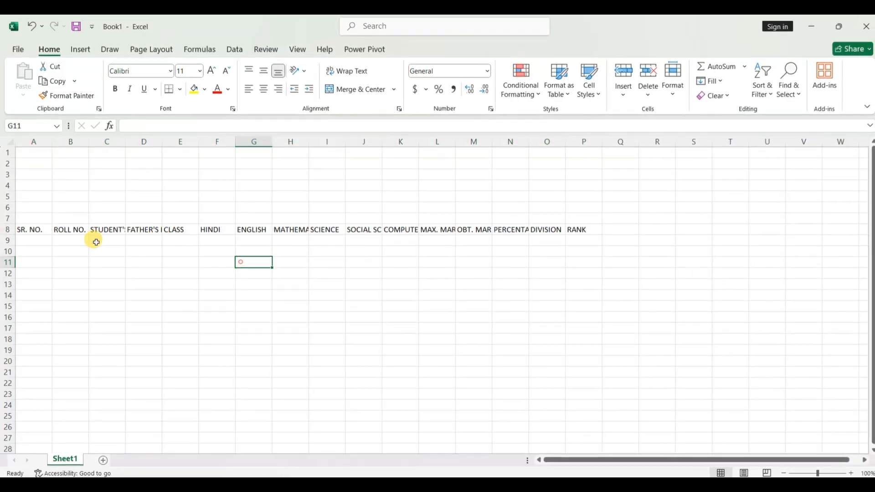
Switch to Google Chrome, search for chatgpt and open ChatGPT from OpenAI's Introducing ChatGPT page
click(803, 28)
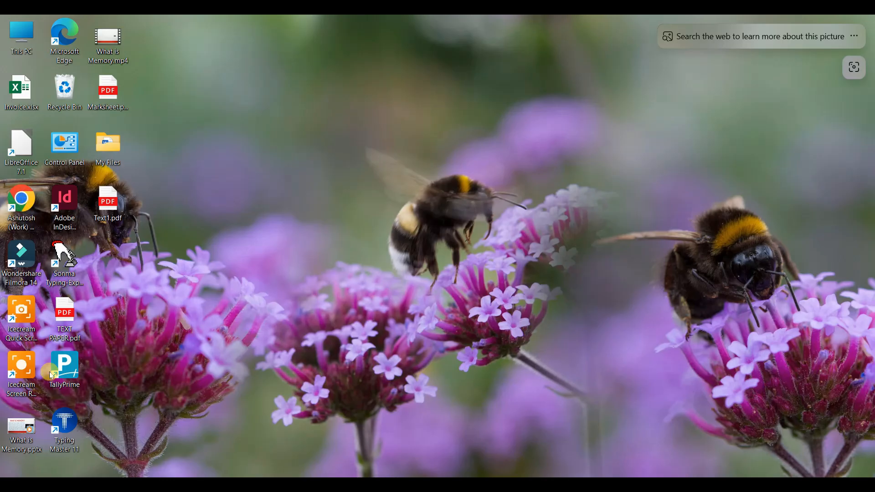
double_click(22, 203)
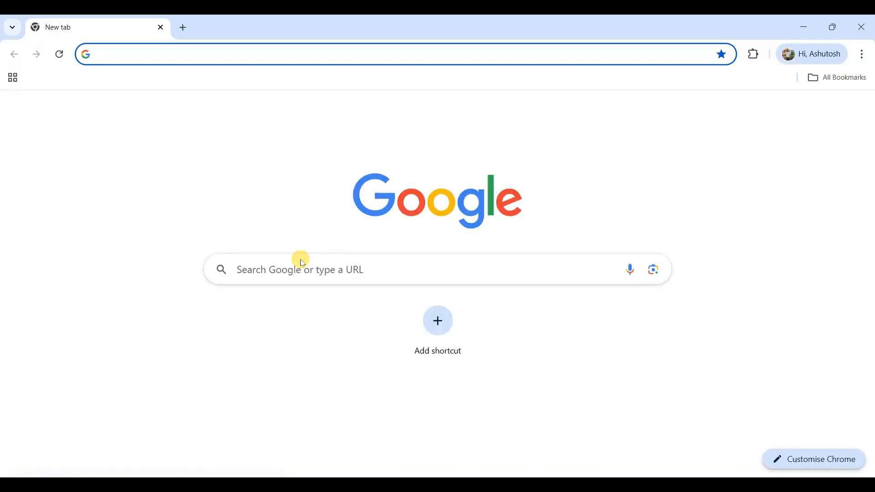
click(269, 273)
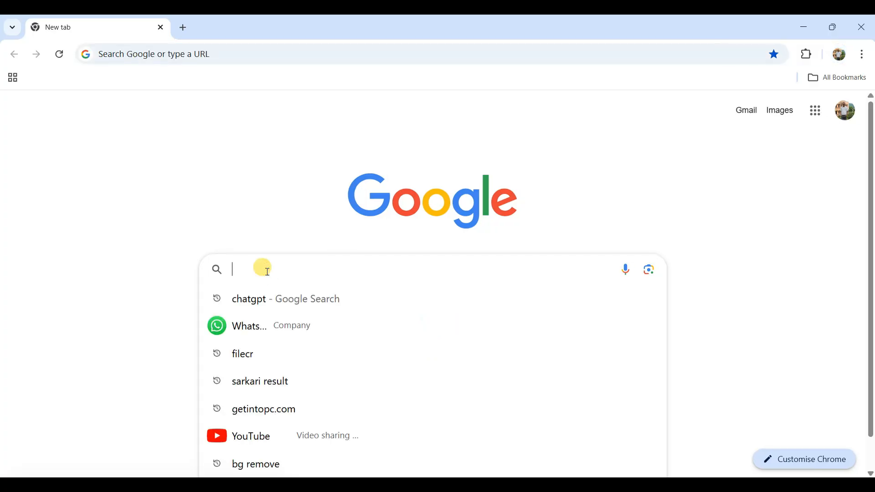
click(255, 302)
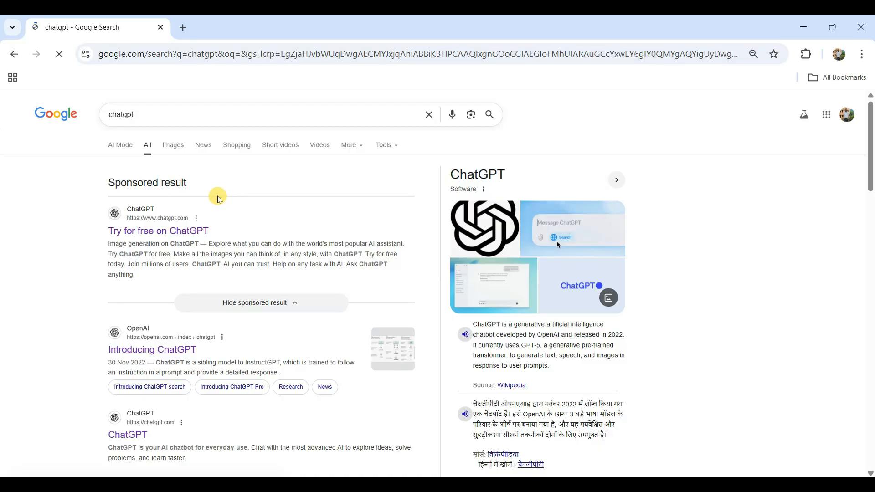
scroll(218, 199, down, 2)
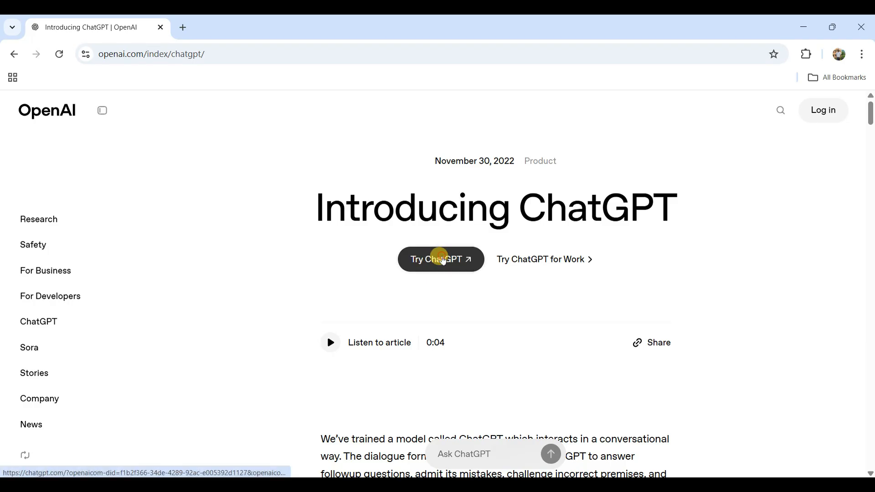
click(442, 260)
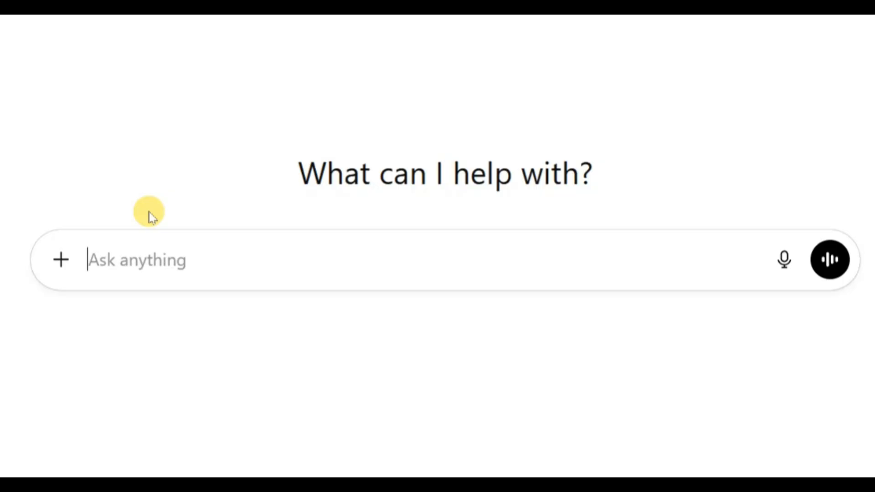
text(iNDIAN)
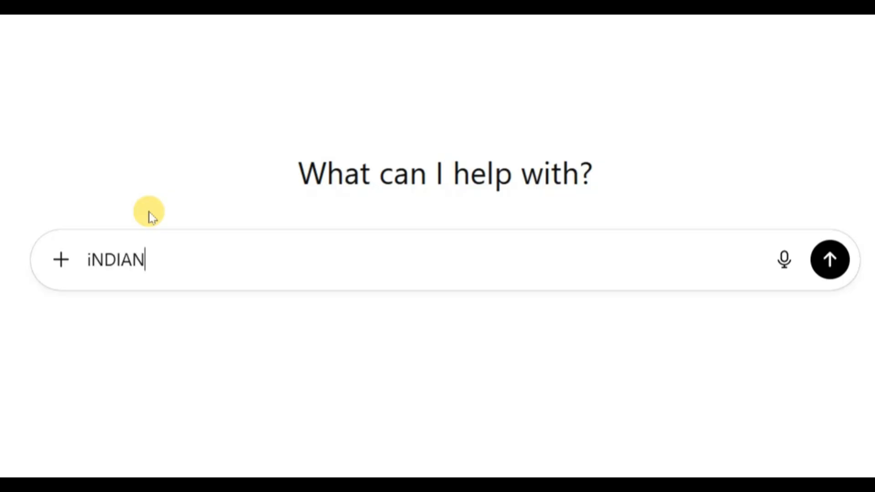
key(BackSpace)
key(BackSpace)
key(BackSpace)
key(BackSpace)
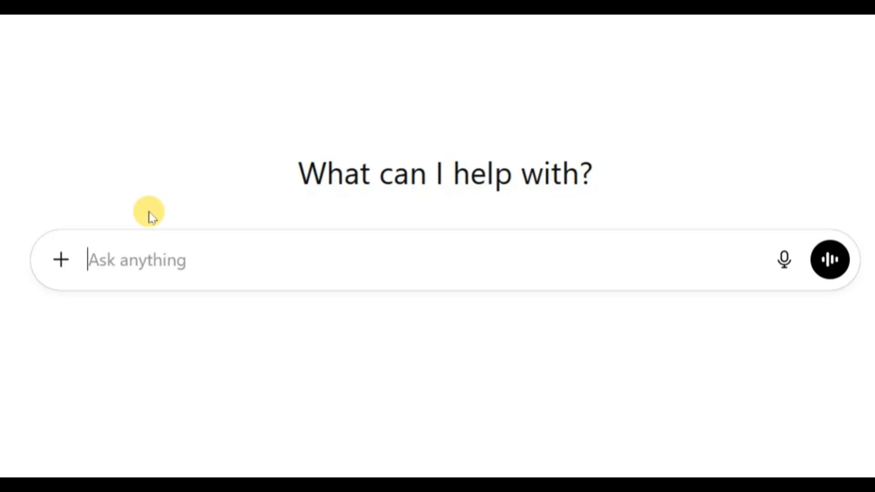
Begin the ChatGPT prompt with "indian school ke 100 students ka data chahiye"
text(indi)
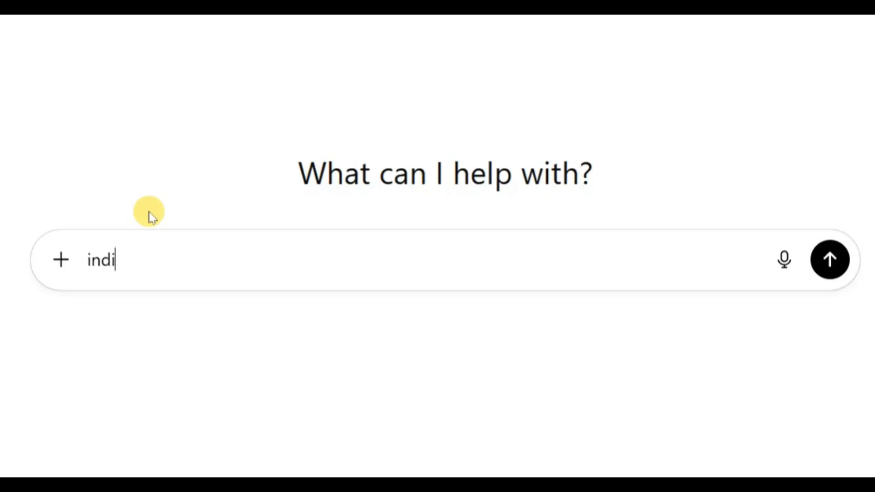
text(an school ke)
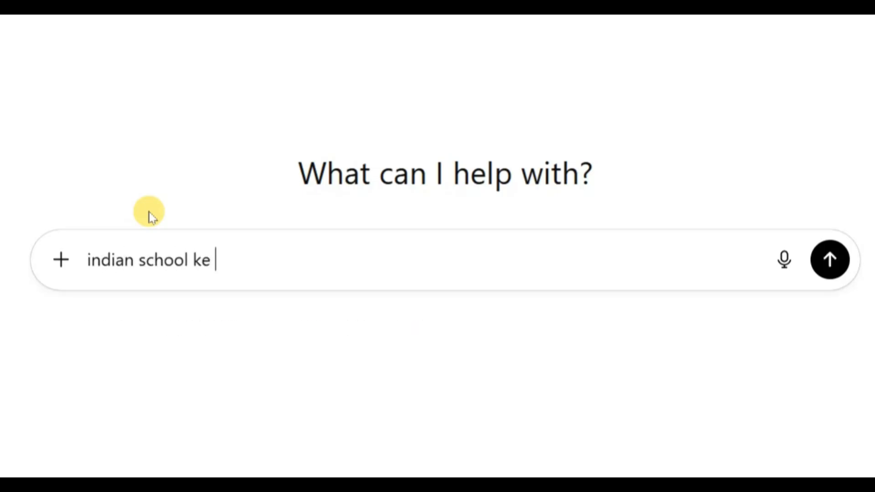
text( 100)
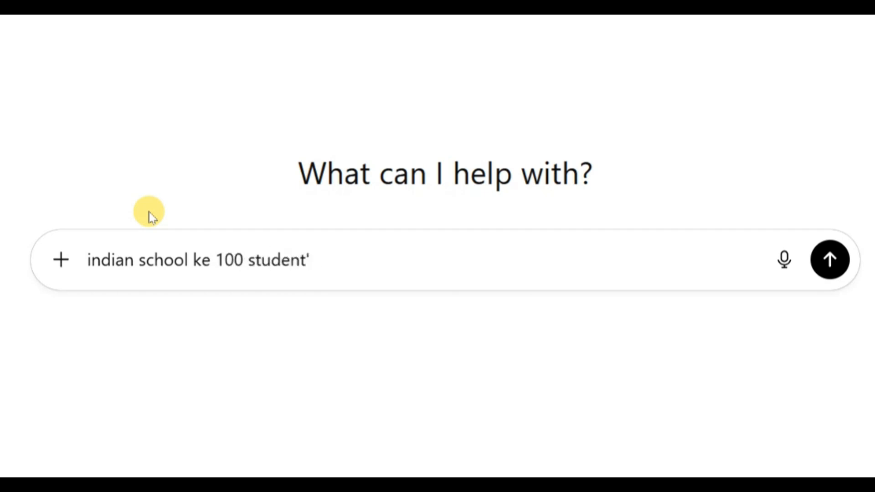
text(students ka data )
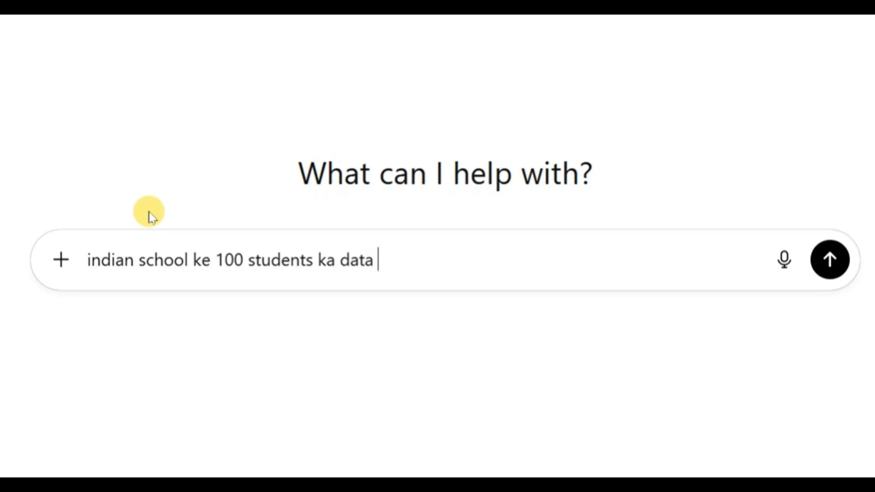
text(chahiye)
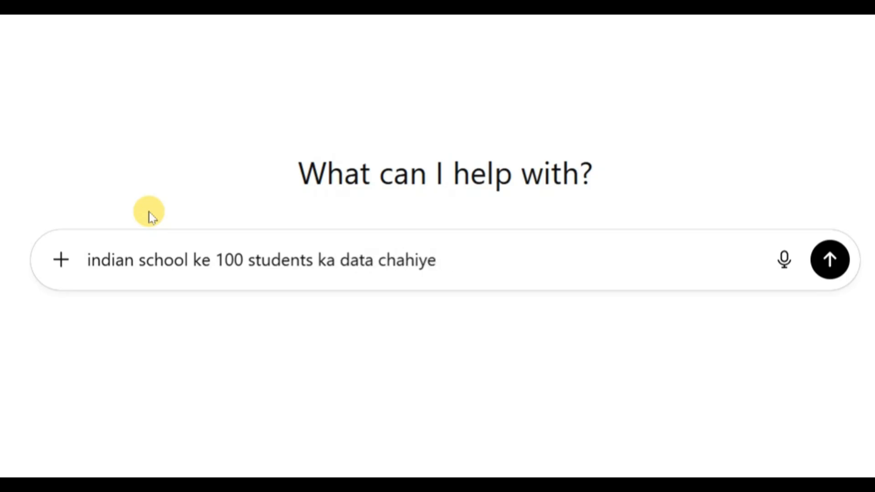
Continue the prompt with "jisame SR. NO., ROLL NO.,", writing the column names in capitals
text( datame sr.)
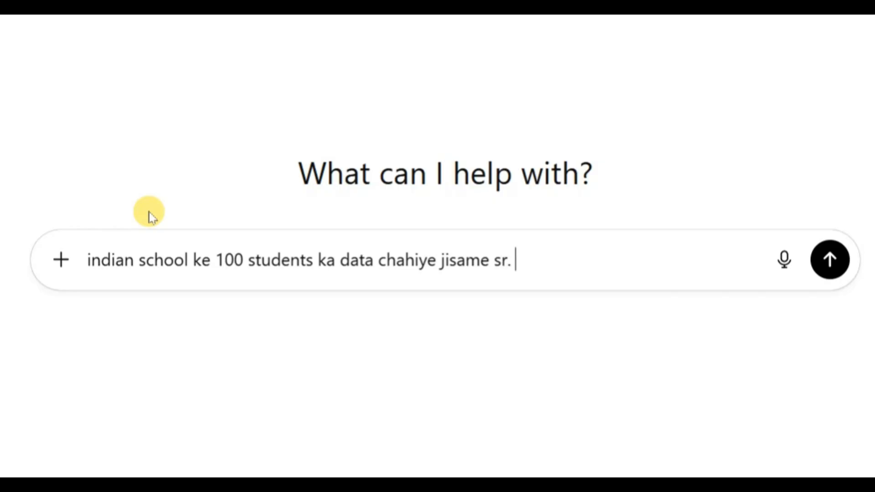
text(no., roll)
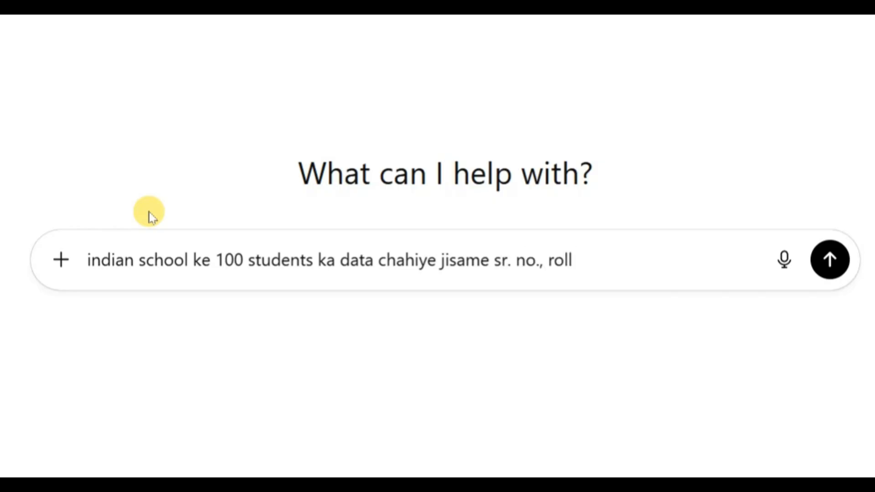
key(BackSpace)
key(BackSpace)
key(BackSpace)
key(BackSpace)
key(BackSpace)
key(BackSpace)
key(BackSpace)
key(BackSpace)
key(BackSpace)
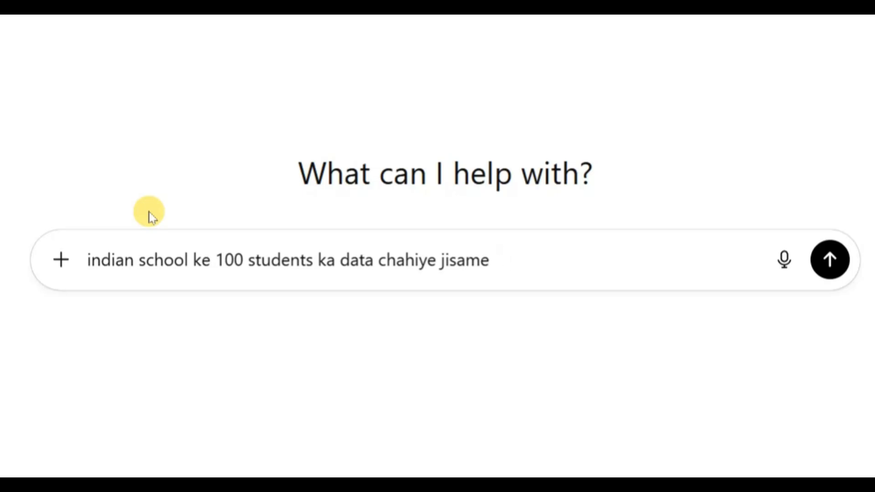
text(SR. NO.,)
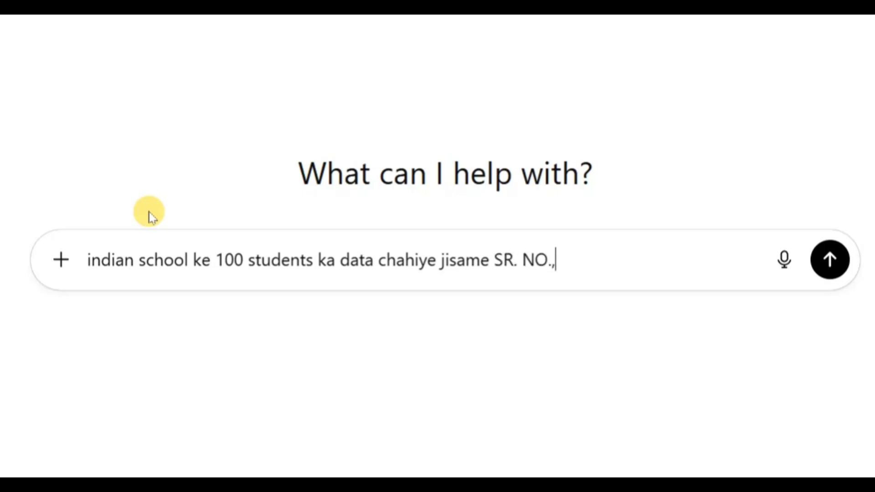
text( ROLL)
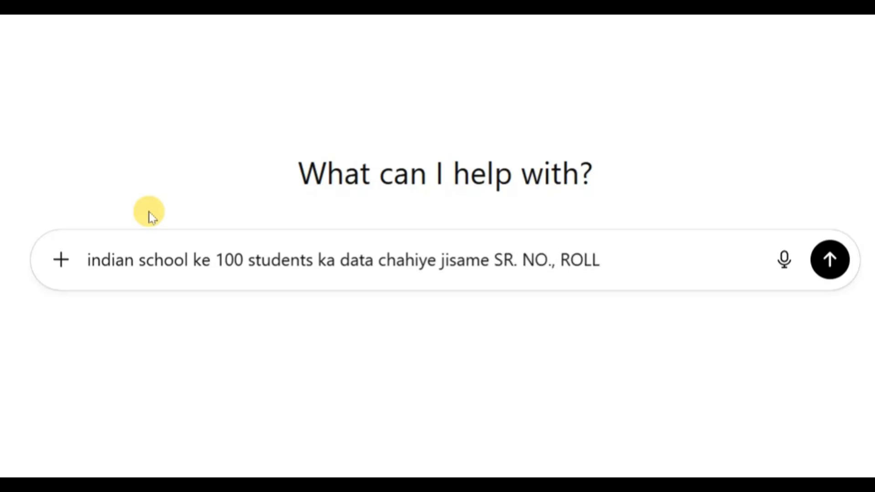
text( NO., STUD)
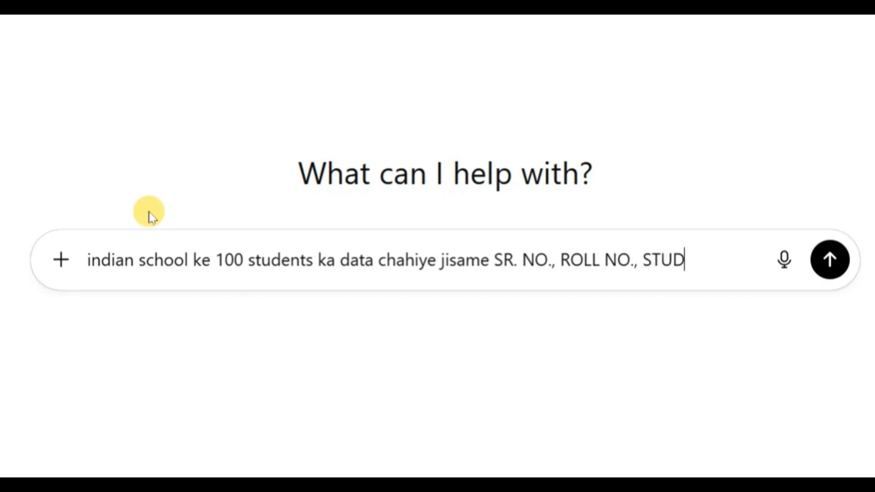
Add "STUDENT'S NAME," to the column list in the prompt, correcting the spelling
text(ENTS')
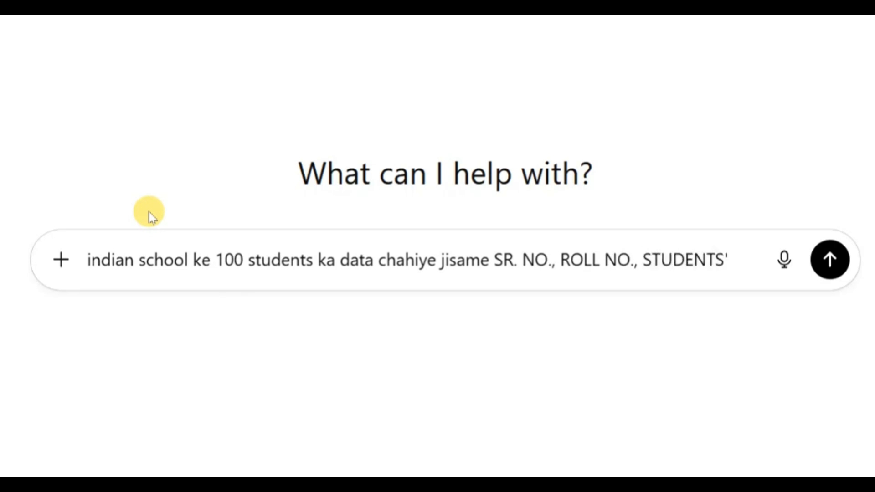
text( NA)
key(BackSpace)
key(BackSpace)
key(BackSpace)
key(BackSpace)
text(S ANEM,)
key(BackSpace)
key(BackSpace)
key(BackSpace)
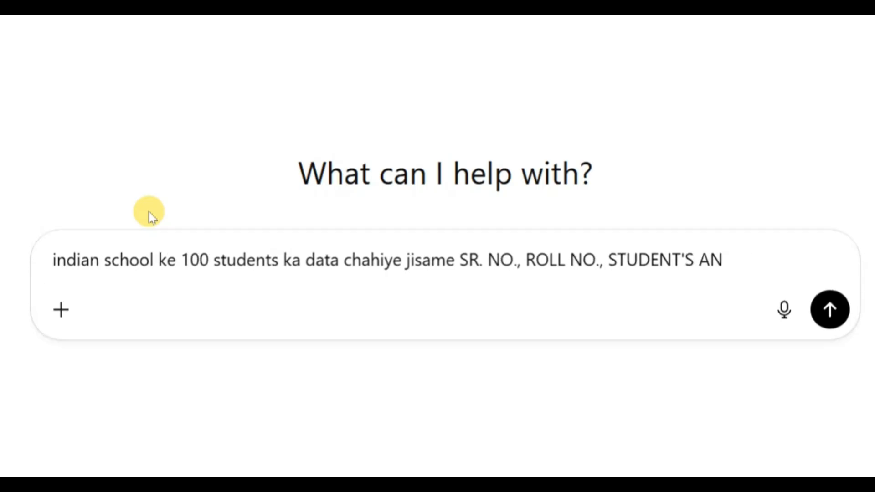
text(NAME,)
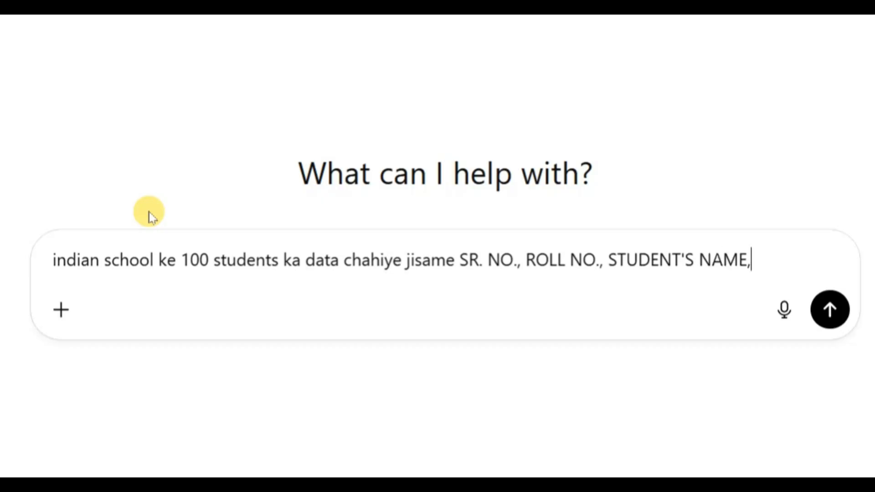
Add "FATHER'S NAME, CLASS, HINDI, ENGLISH MATHS, SCIENCE, SOCIAL SC., COMPUTER" to the column list in the prompt
text( FATHER)
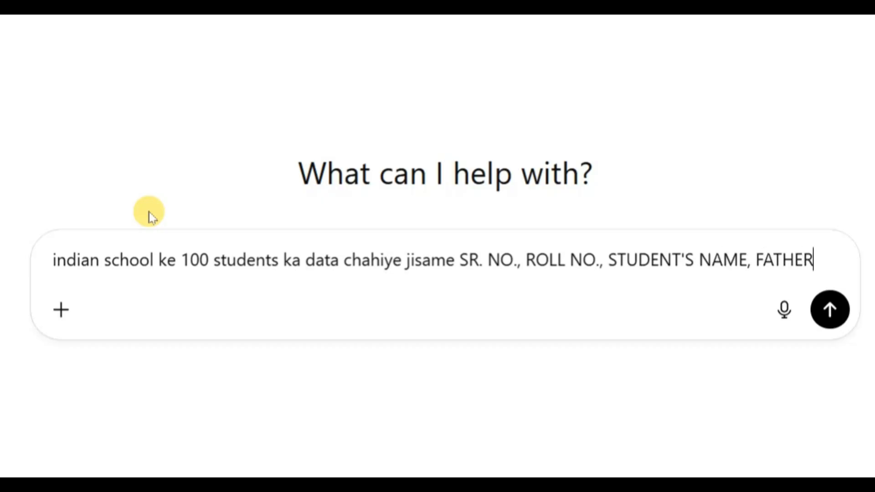
text('S NAME, CL)
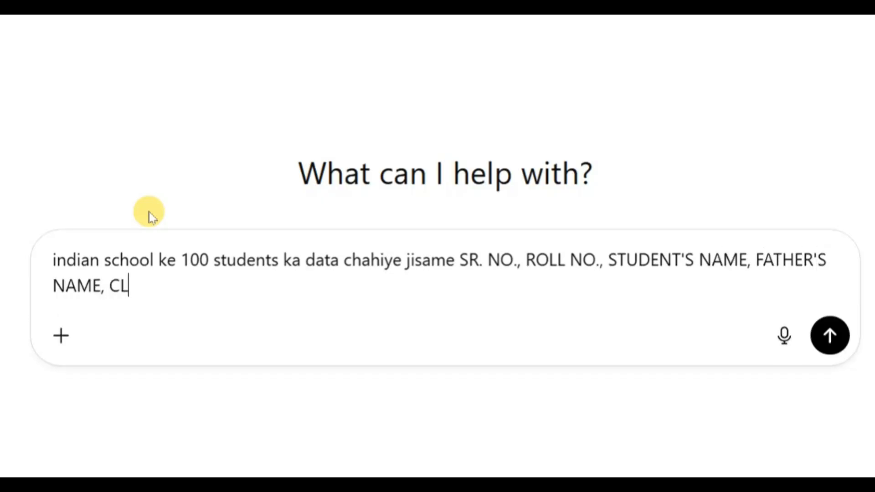
text(ASS, HIN)
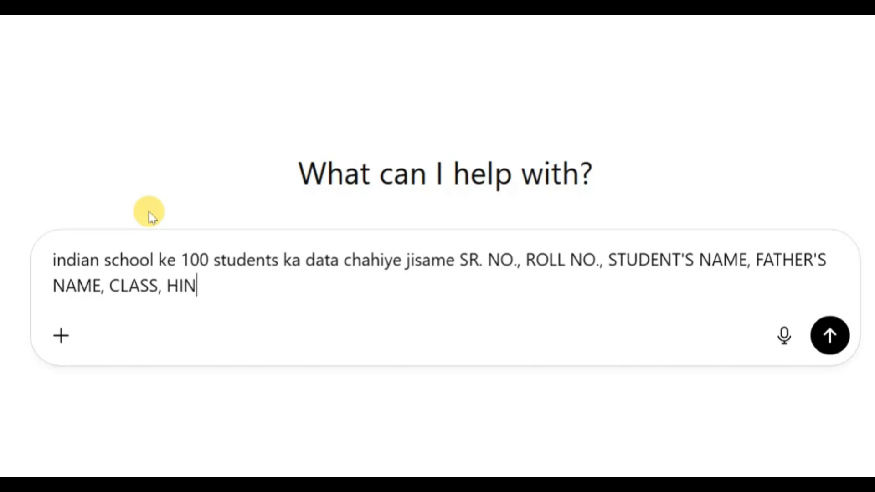
text(DI, ENGLISH )
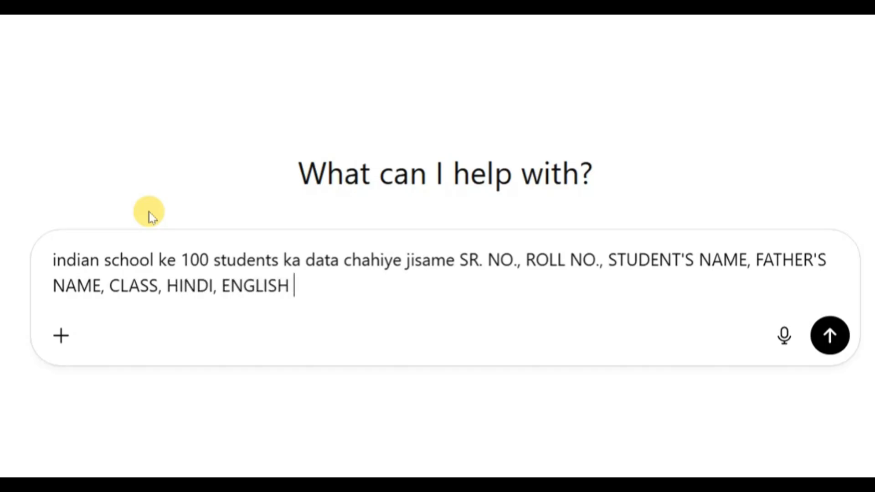
text(MATHS, )
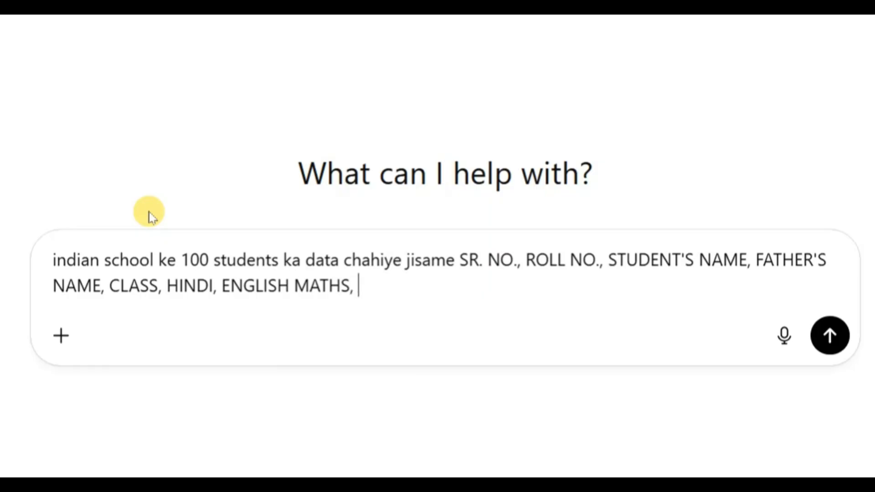
text(SCIE)
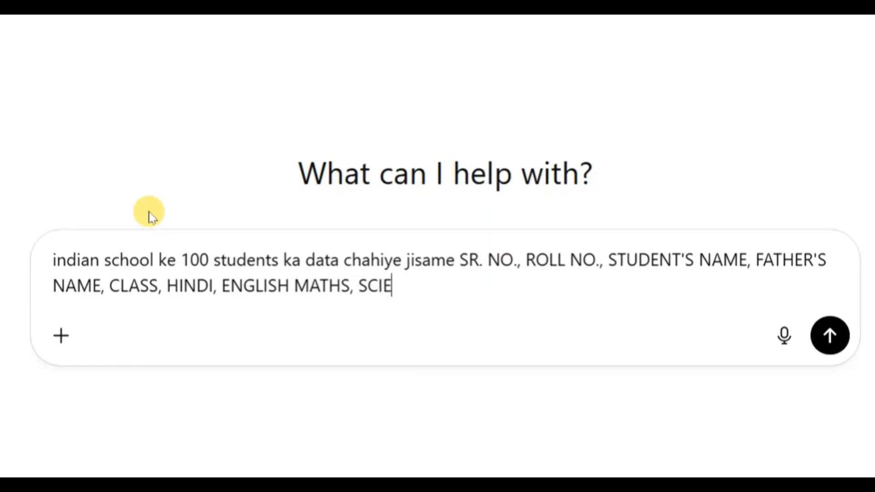
text(NCE)
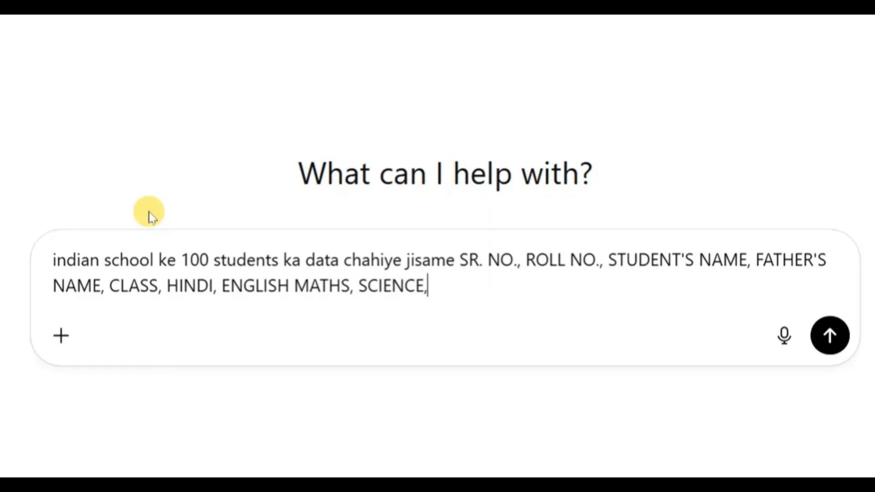
text(, SOCIAL SC., C)
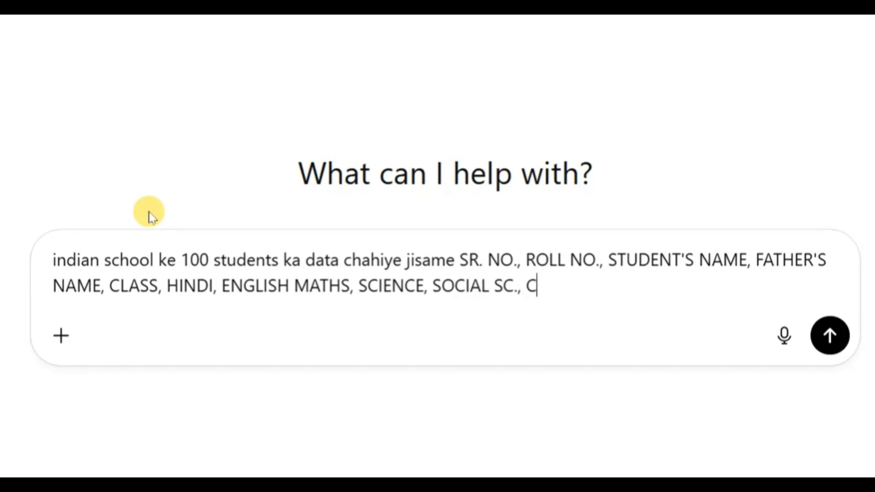
text(OMPUTER)
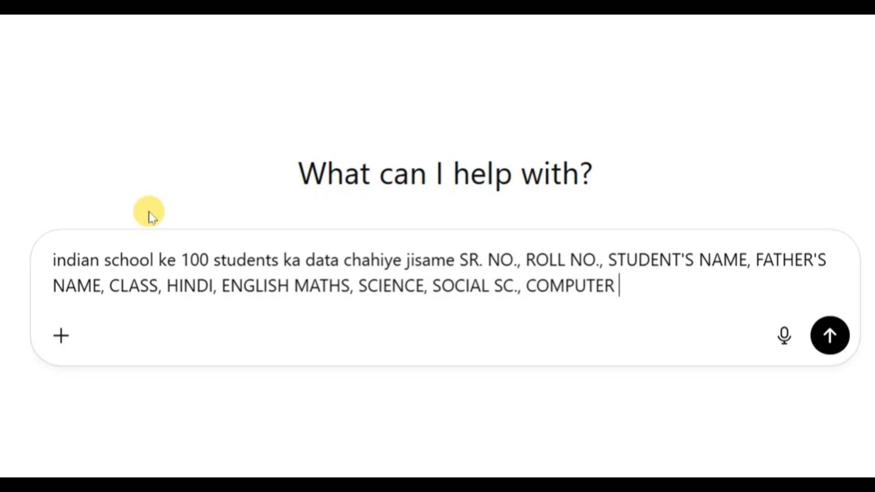
Finish the prompt with "HO NUMBER 100 SE KAM 33 SE JYADA HO DATA .XLSX ME HO" and send it
text(,HO NUMB)
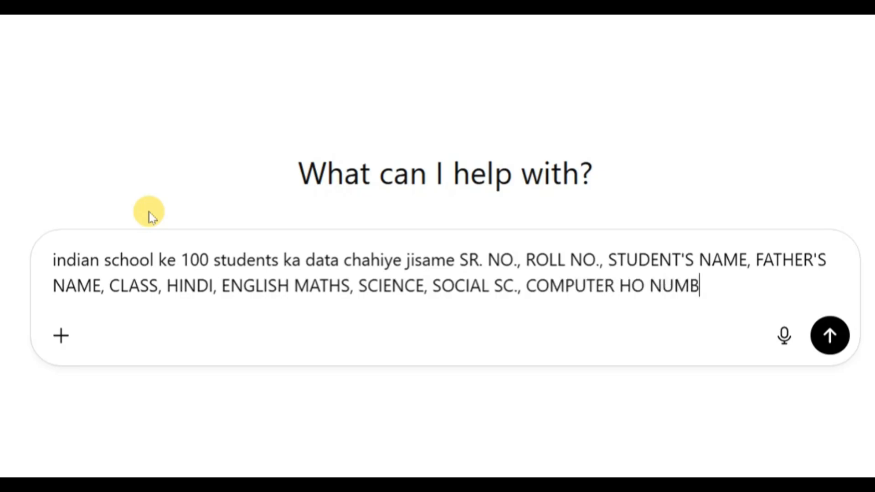
text(ER 100 SE)
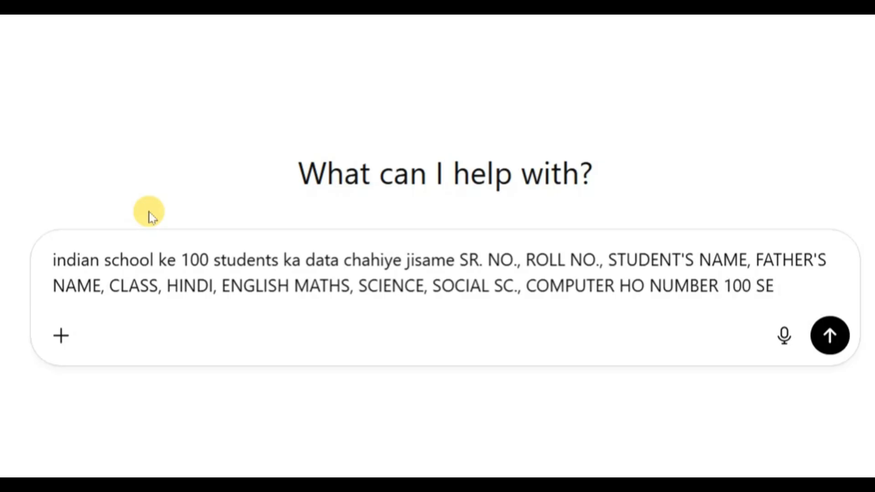
text( KAM 333 )
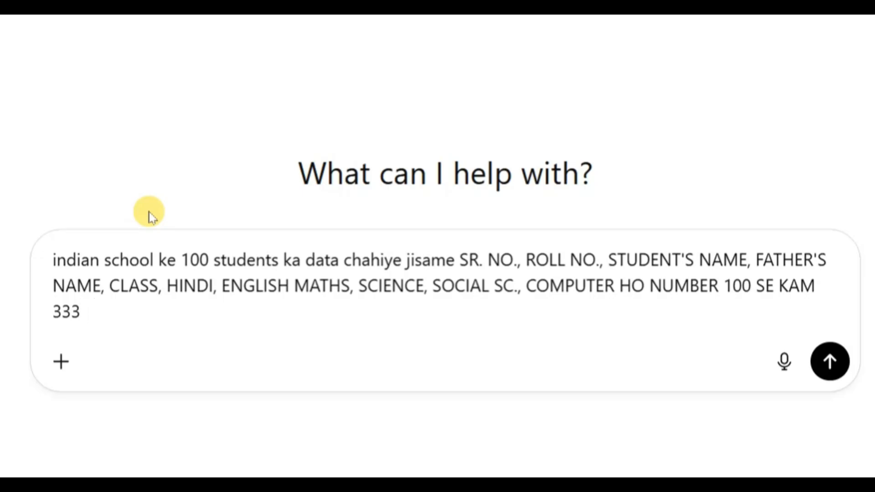
text(SE JYADA )
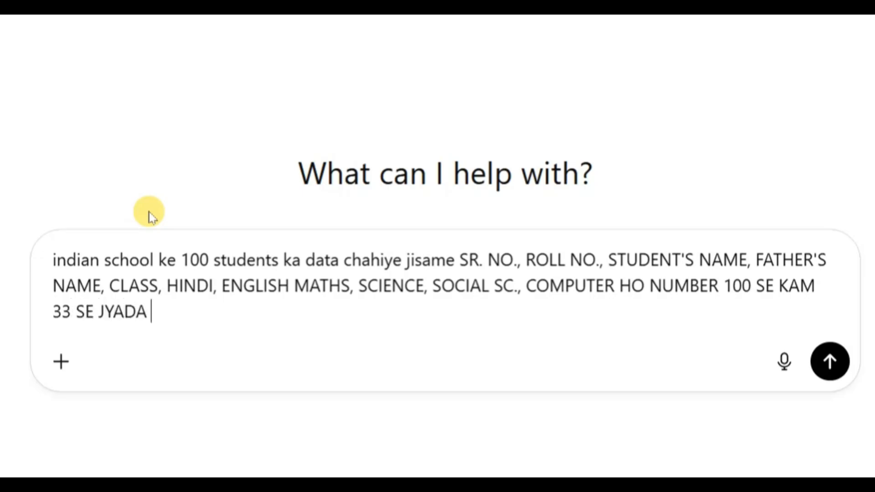
text(HO DATA EXCEL)
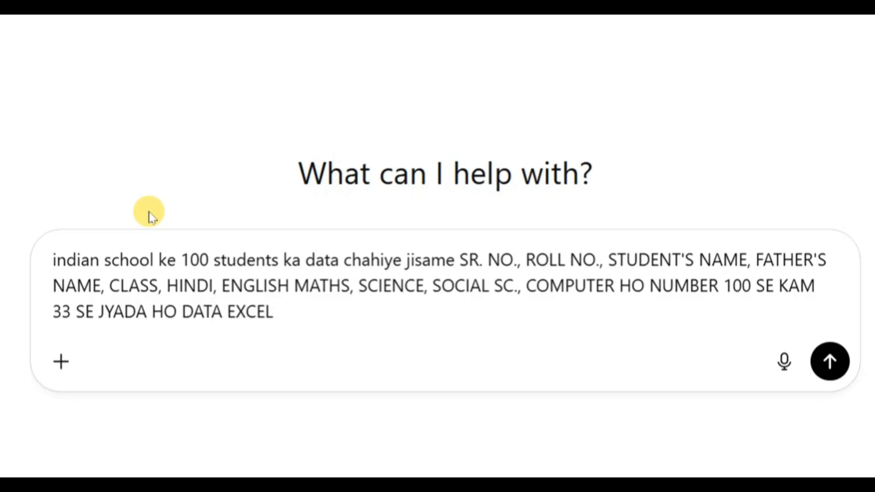
key(BackSpace)
key(BackSpace)
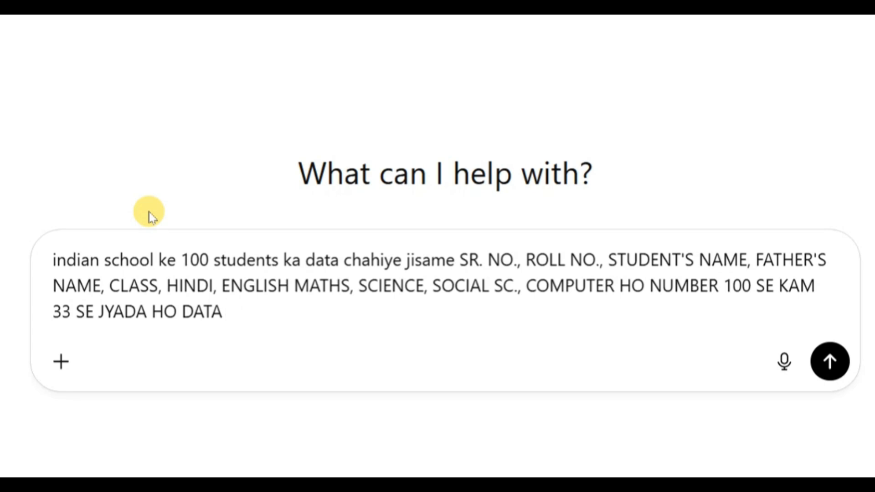
text(.XLSX ME HO)
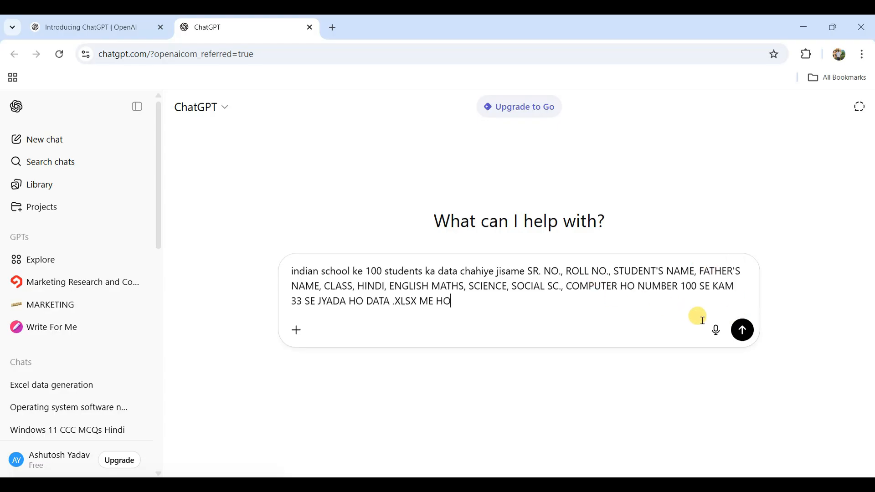
click(742, 331)
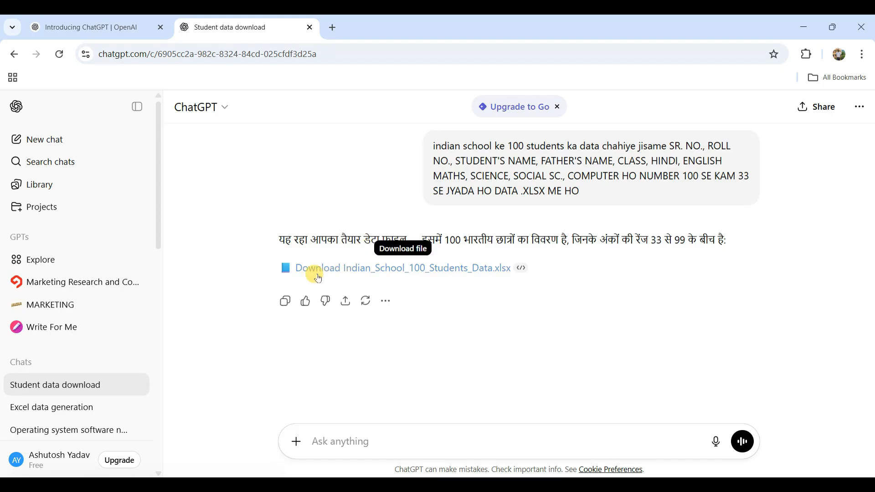
Download Indian_School_100_Students_Data.xlsx and open it, choosing Excel as the app that always opens .xlsx files
click(343, 274)
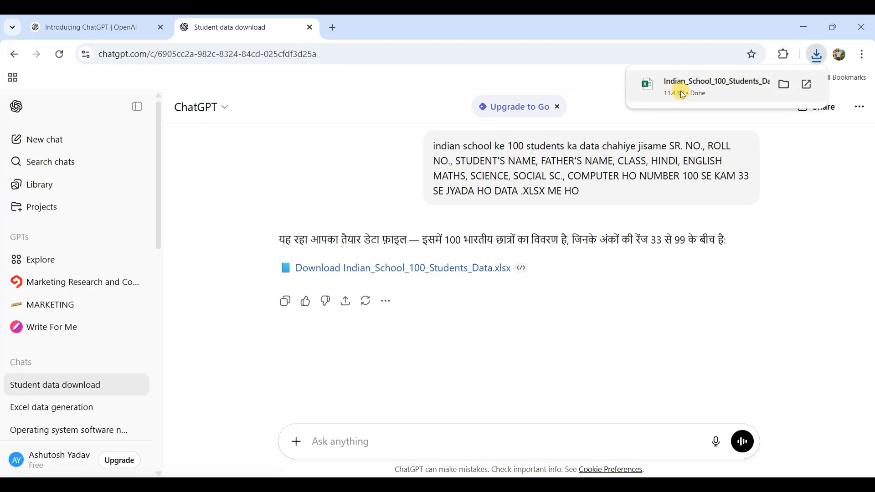
click(684, 95)
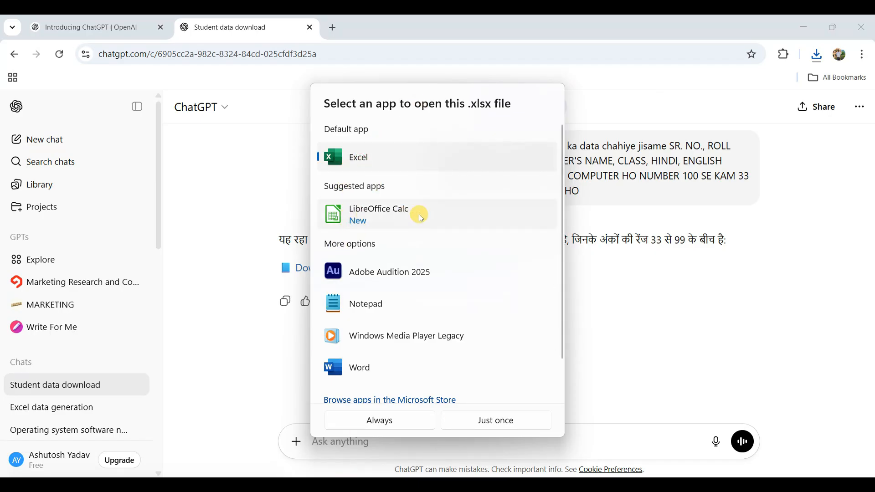
click(381, 419)
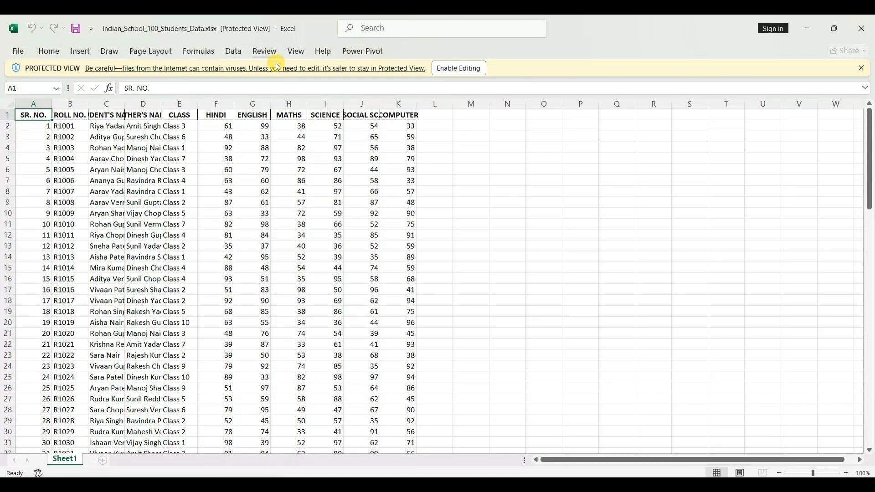
click(49, 50)
click(79, 51)
click(109, 51)
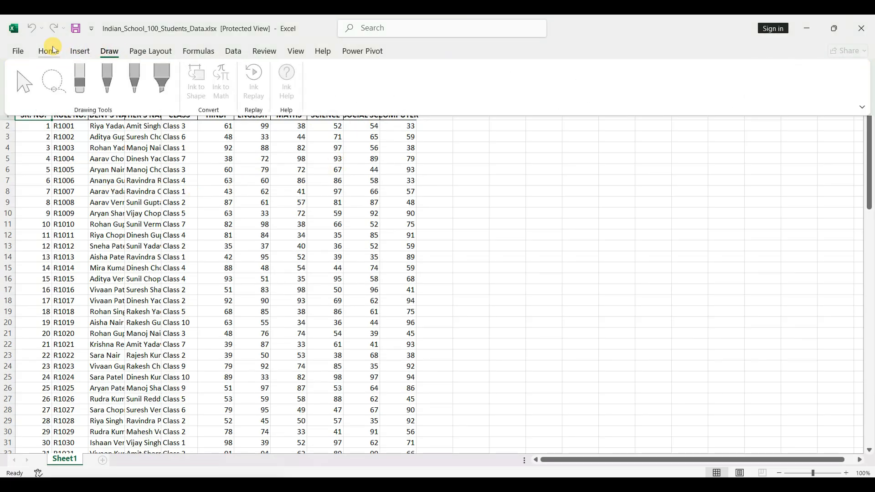
click(48, 50)
click(399, 172)
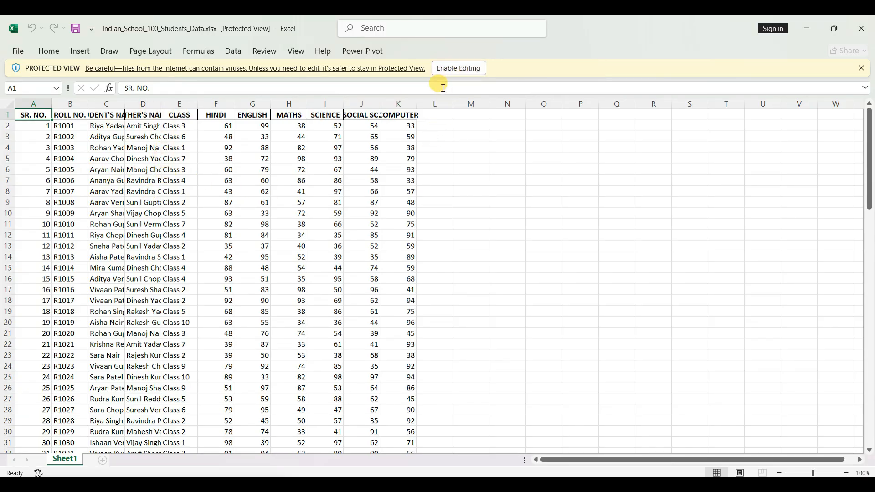
Enable editing of the downloaded workbook and auto-fit the widths of columns A to K to their contents
click(465, 69)
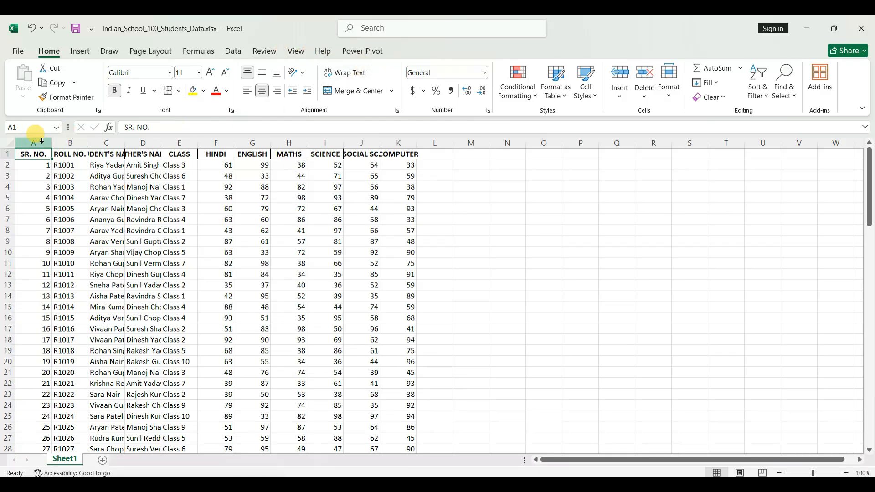
drag(28, 142, 400, 142)
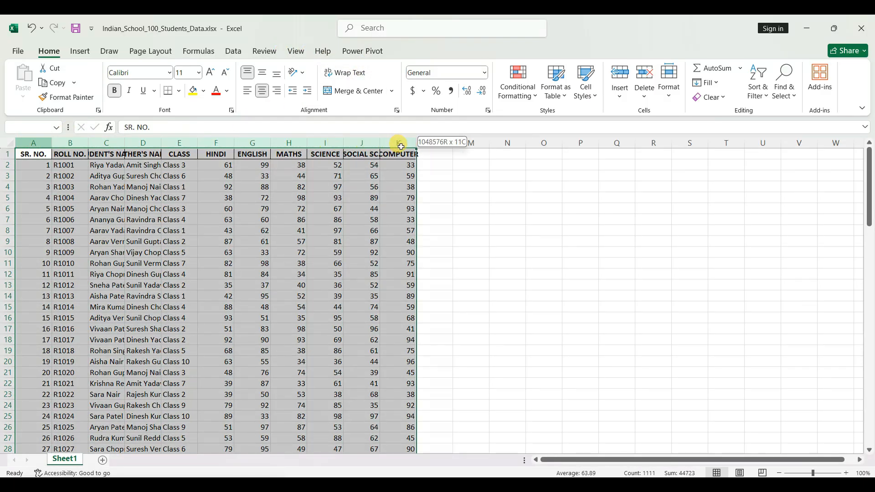
click(289, 187)
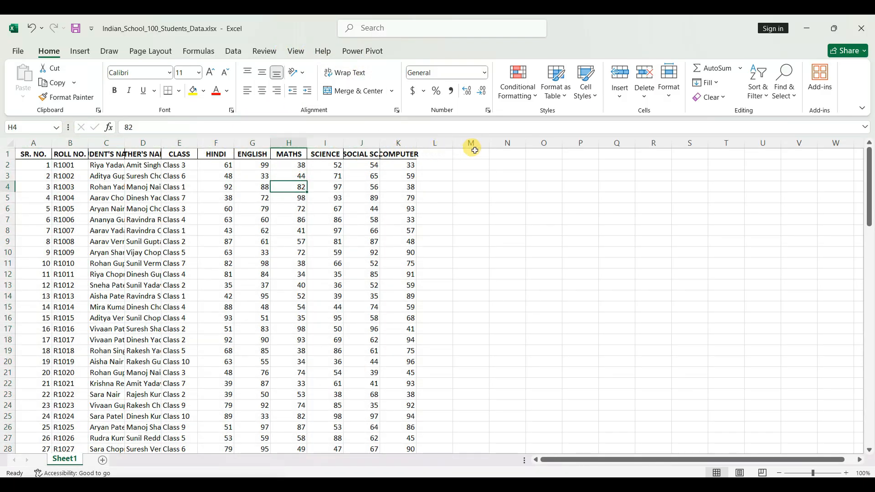
drag(39, 142, 399, 141)
click(224, 178)
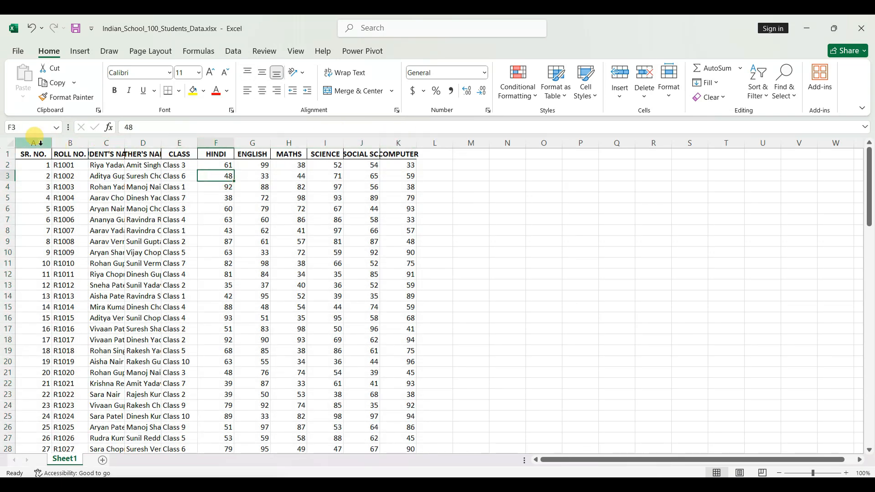
drag(25, 139, 392, 122)
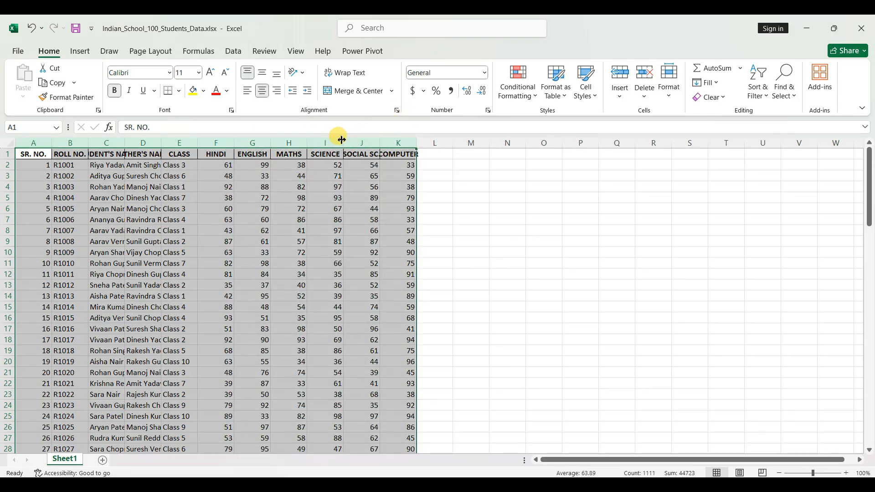
drag(341, 140, 344, 140)
click(344, 140)
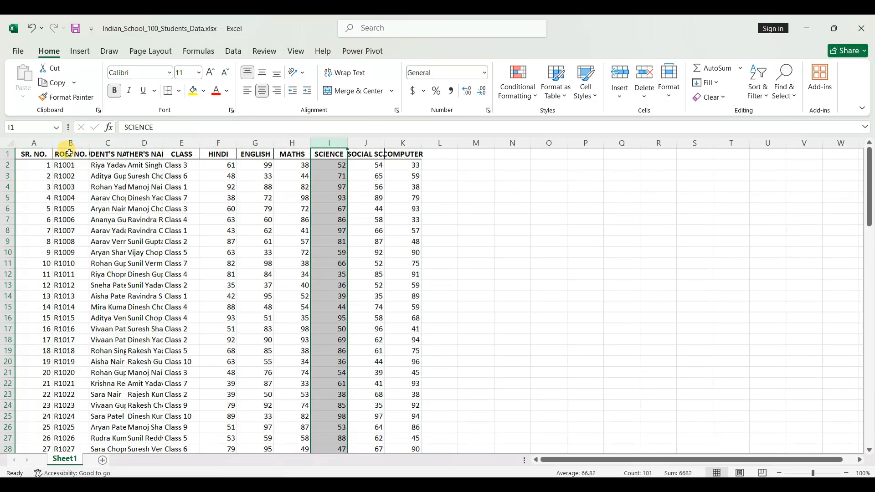
drag(34, 142, 412, 143)
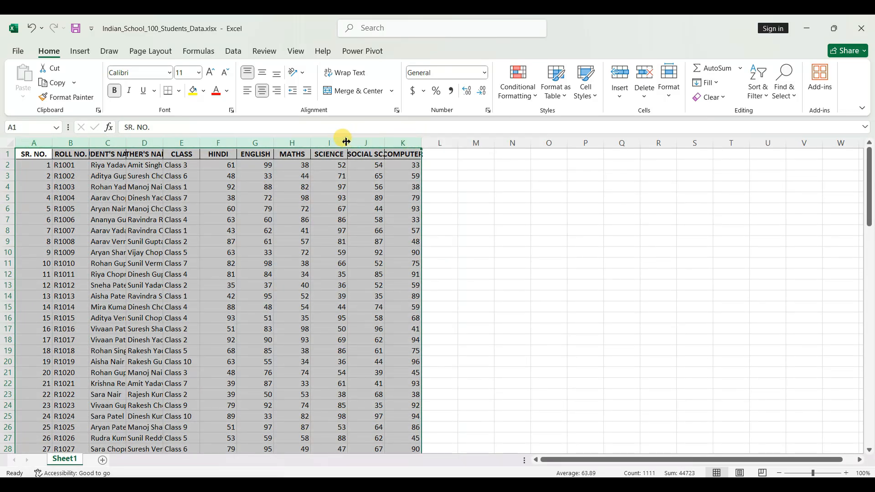
double_click(346, 141)
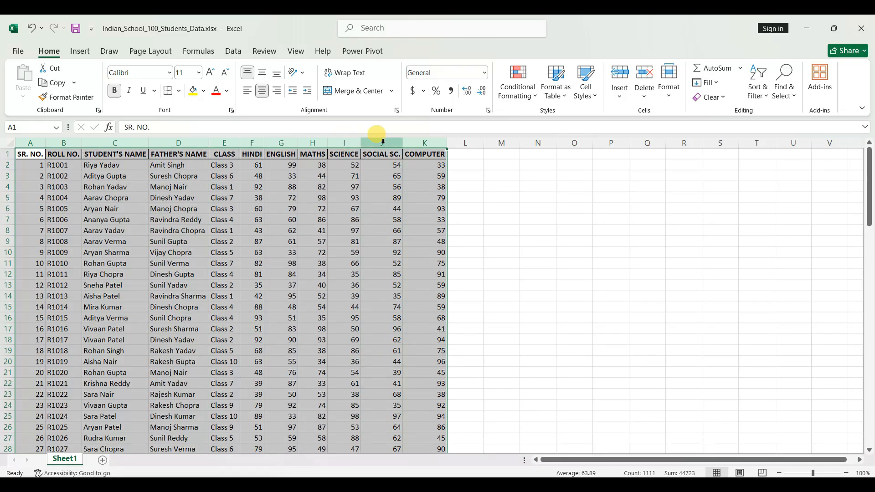
Add the column headers "MAX. MARK" in L1 and "OBT. MARK" in M1
click(464, 154)
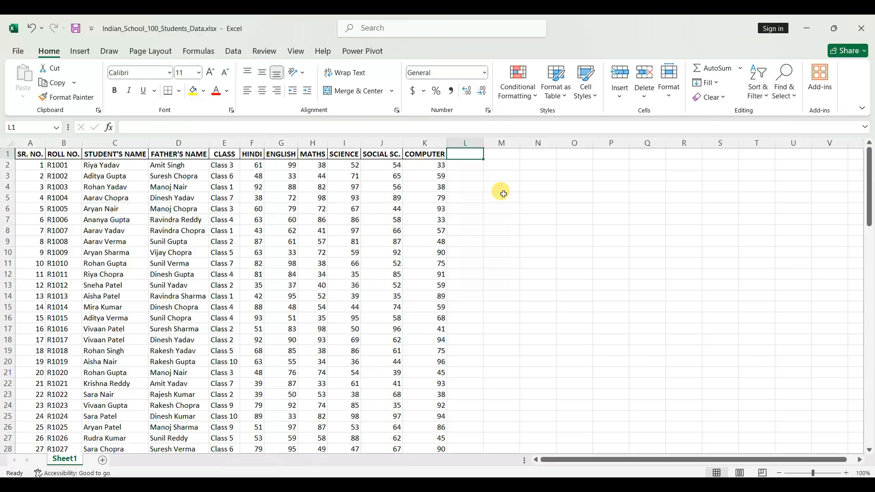
text(M)
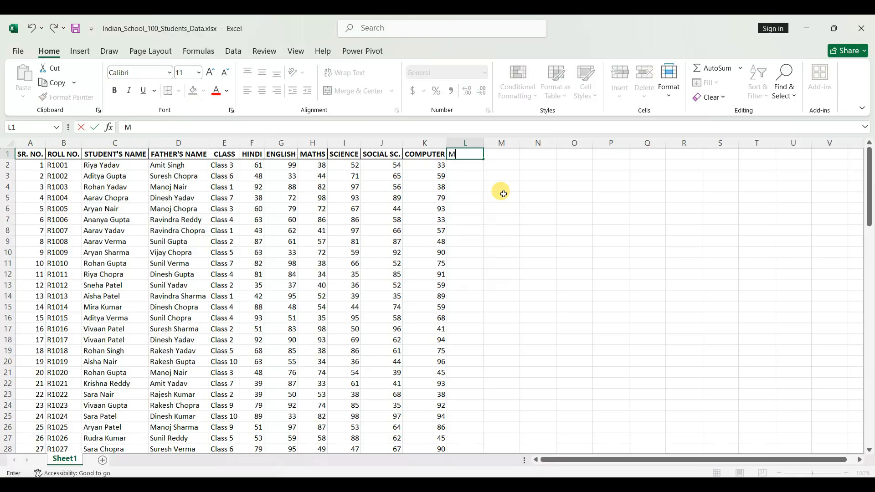
text(ARK)
key(Tab)
text(OB)
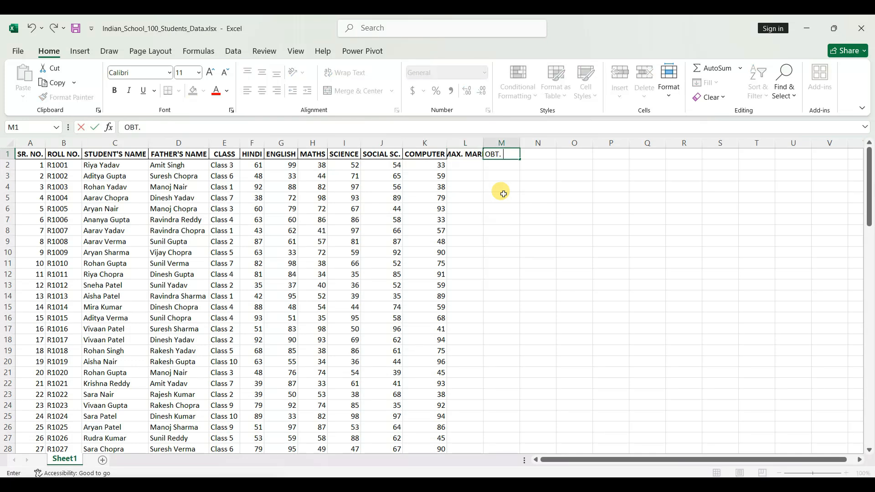
text(T. MARK)
key(Tab)
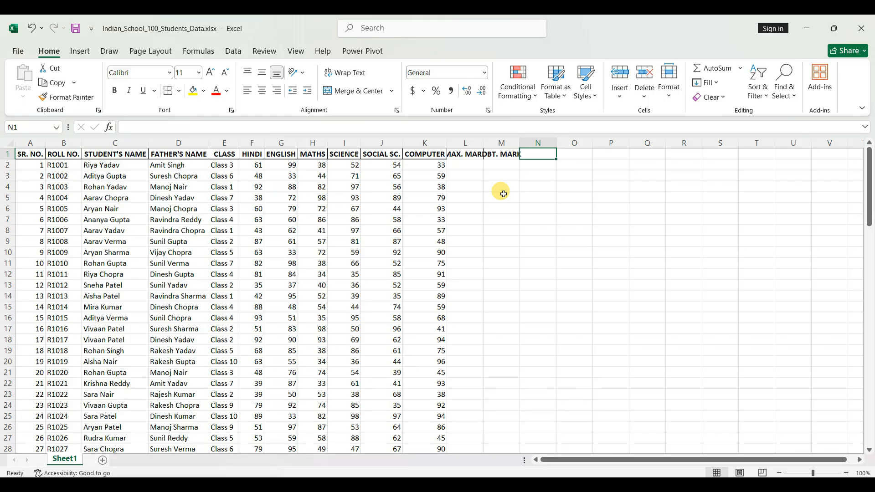
Add the headers "PERCENTAGE", "DIVISION" and "RANK" in N1 to P1, and auto-fit the widths of columns L to P
text(PER)
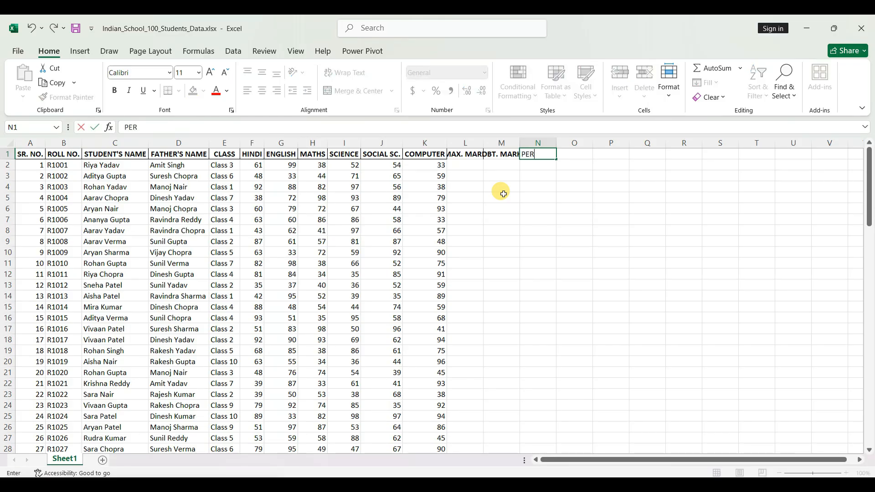
text(CENTAGE)
key(Tab)
text(D)
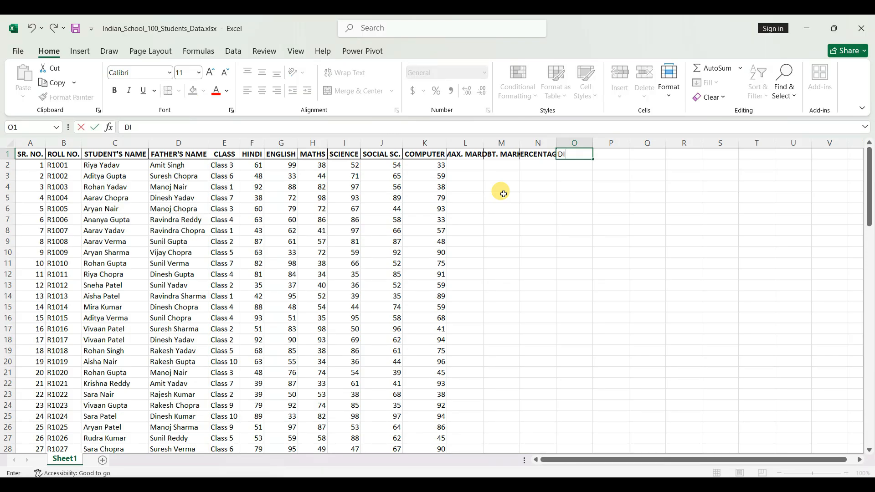
text(IVISION)
key(Tab)
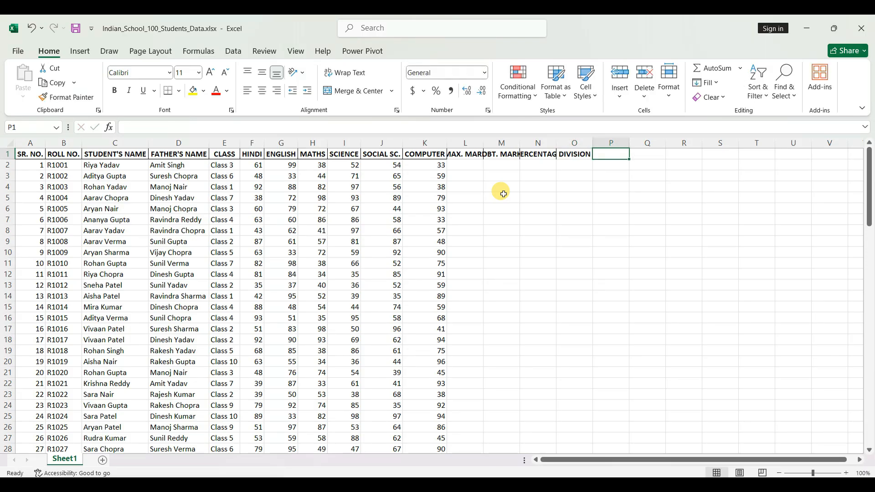
text(RANK)
key(Tab)
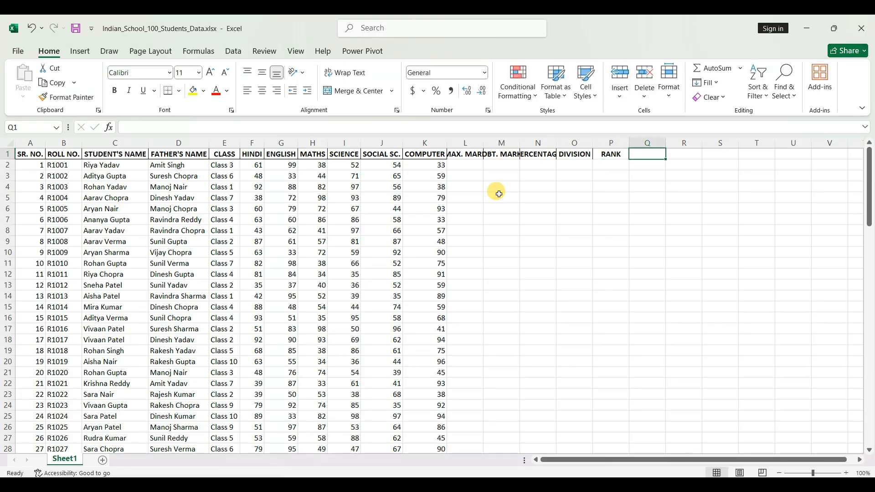
drag(457, 137, 608, 138)
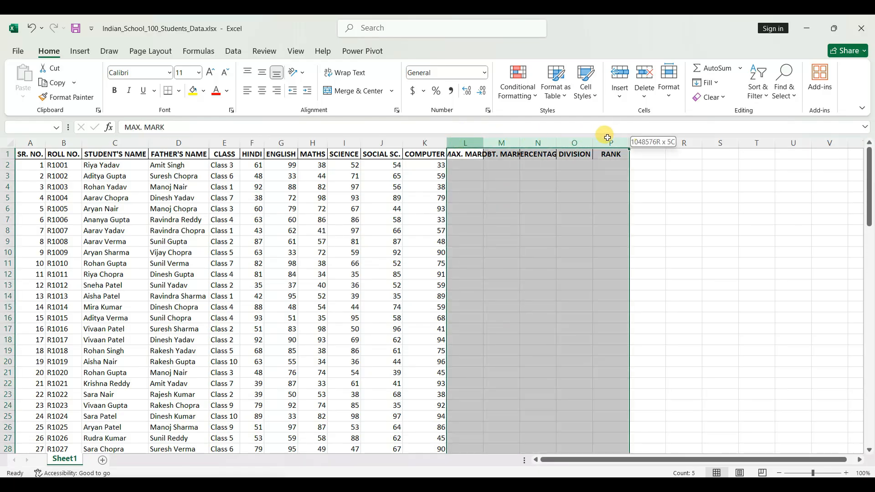
double_click(592, 143)
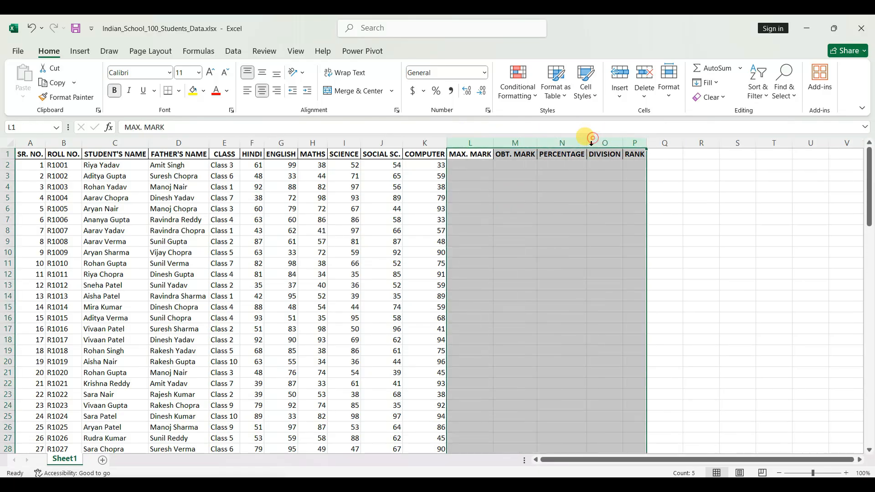
Enter 600 as the maximum mark in L2 and fill it down for all students
click(476, 189)
click(469, 166)
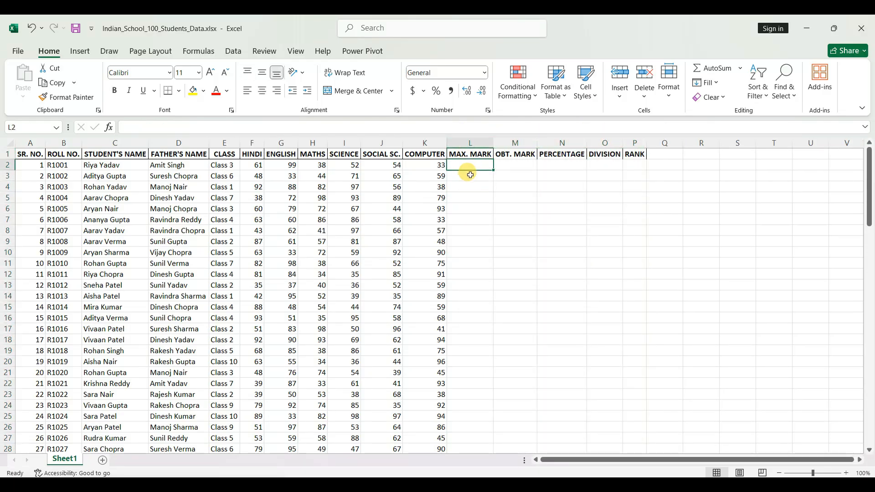
text(600)
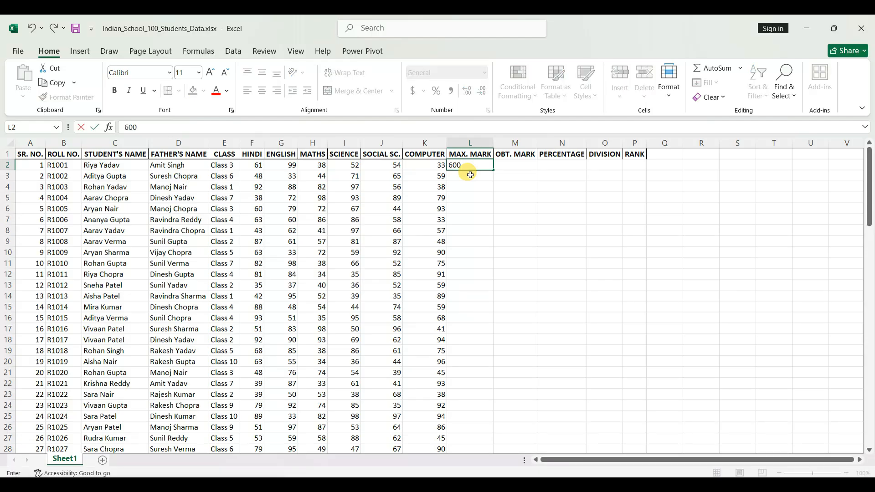
key(ctrl+Return)
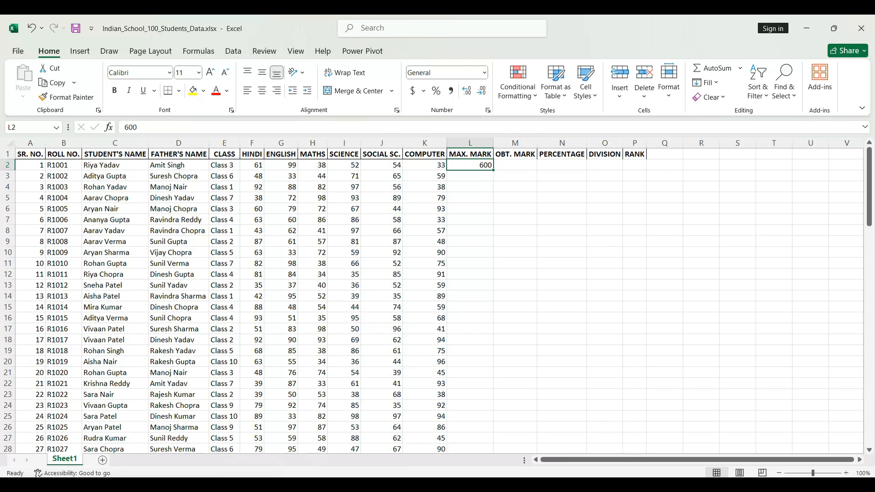
double_click(493, 170)
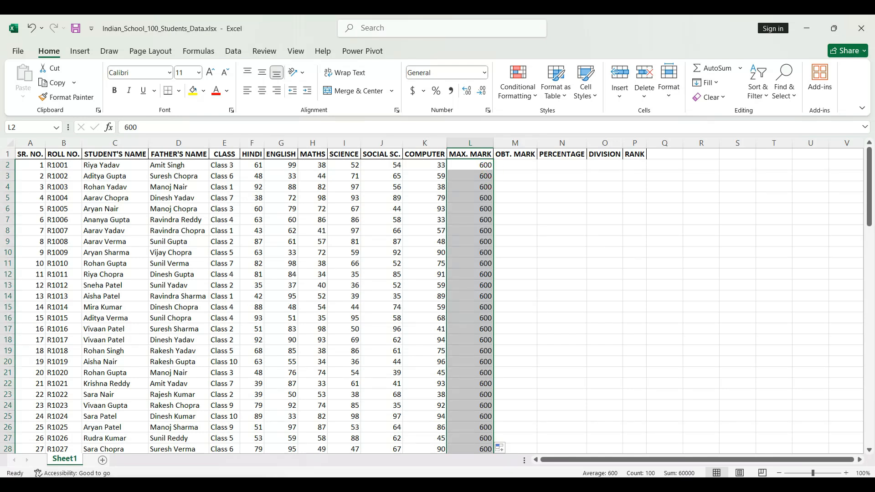
Begin a SUM formula for the first student's obtained marks in M2
click(507, 164)
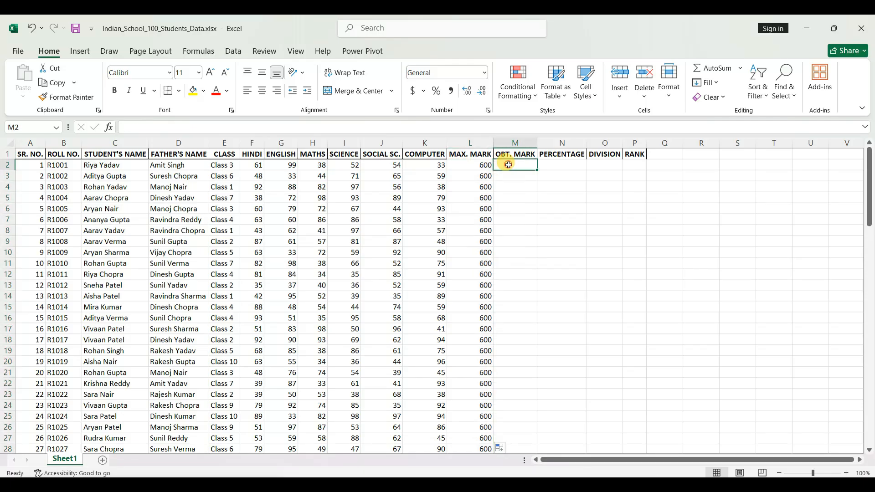
click(252, 167)
drag(252, 166, 424, 165)
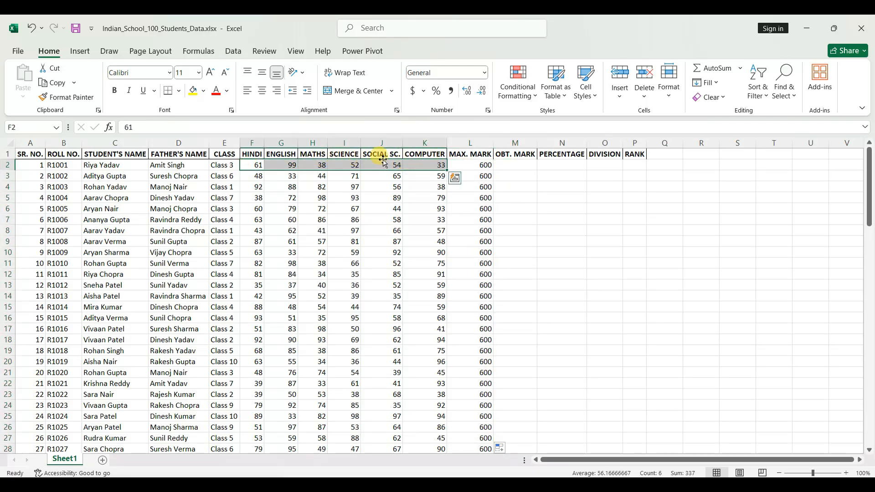
click(510, 167)
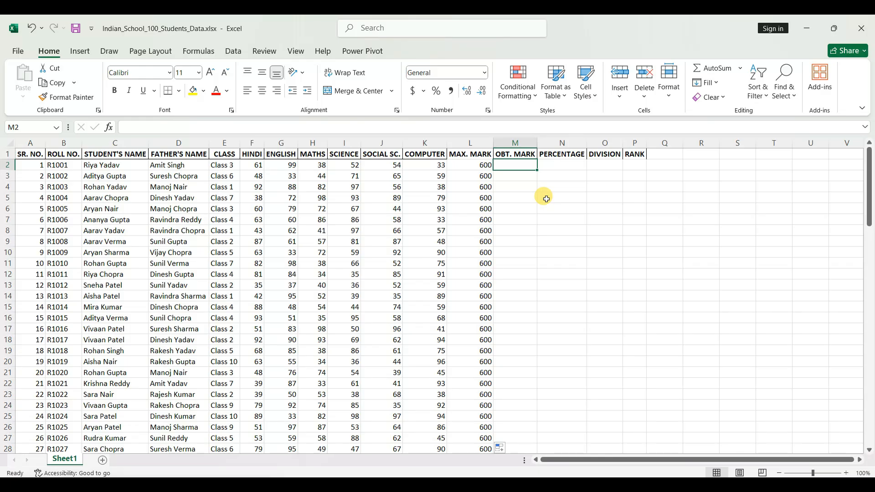
text(=SU)
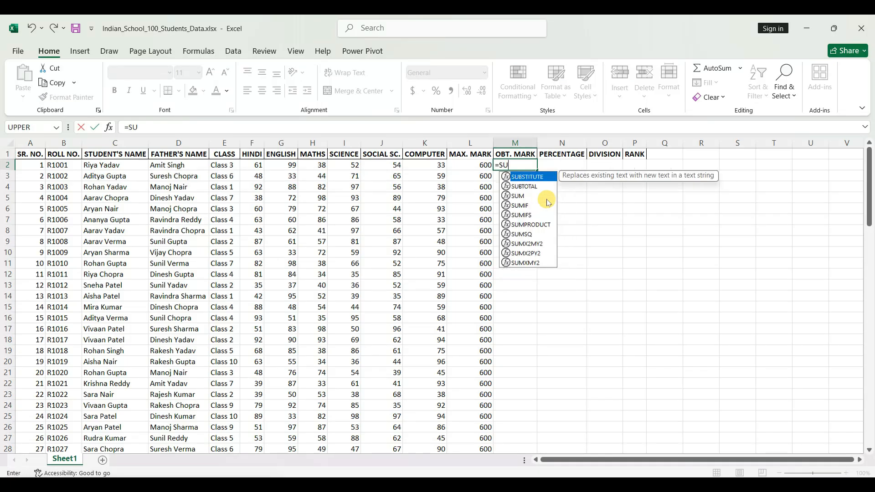
text(M)
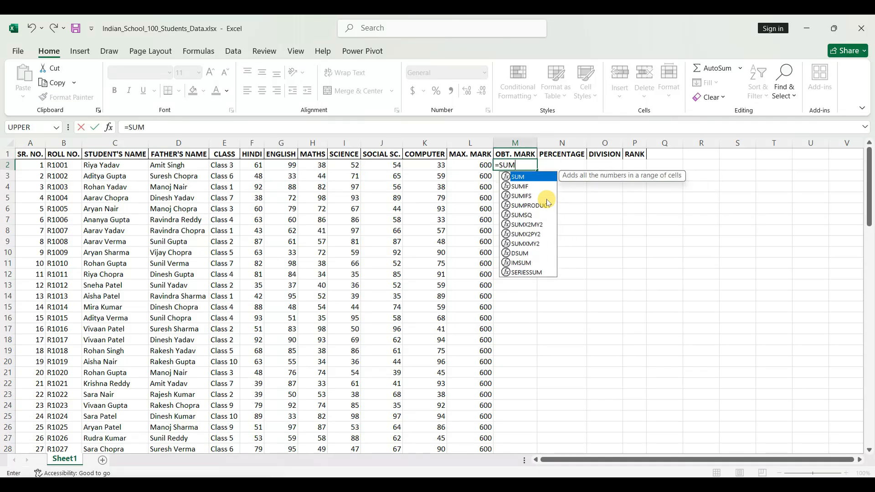
text(()
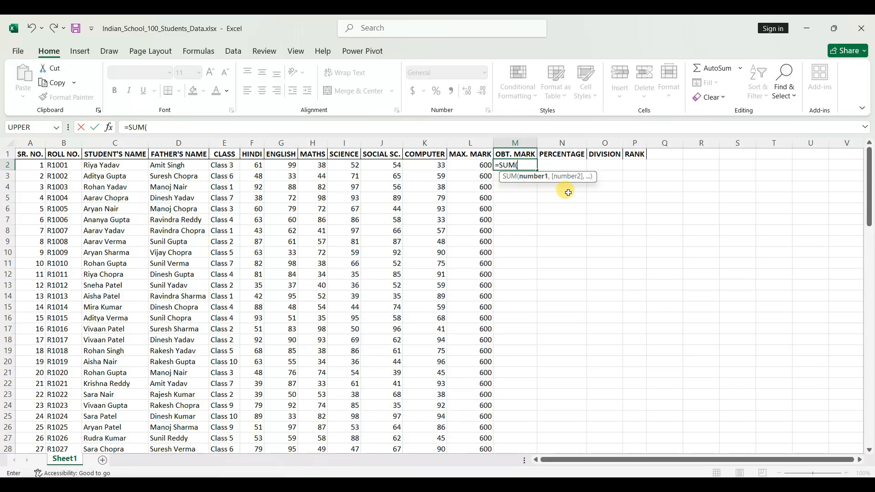
text(F2)
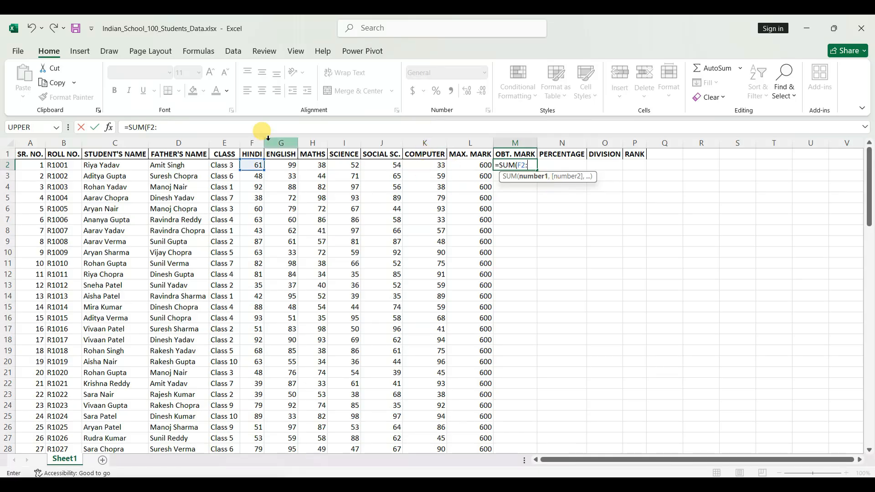
text(:K2)
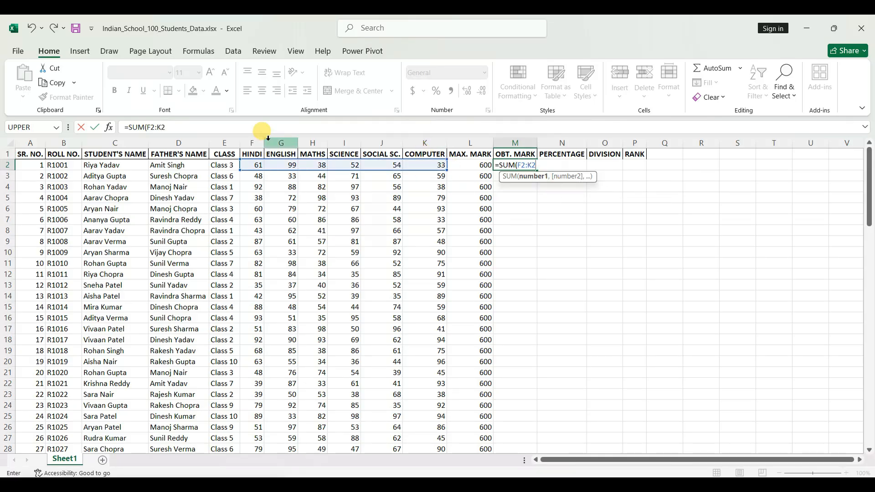
key(BackSpace)
key(BackSpace)
key(BackSpace)
key(BackSpace)
key(BackSpace)
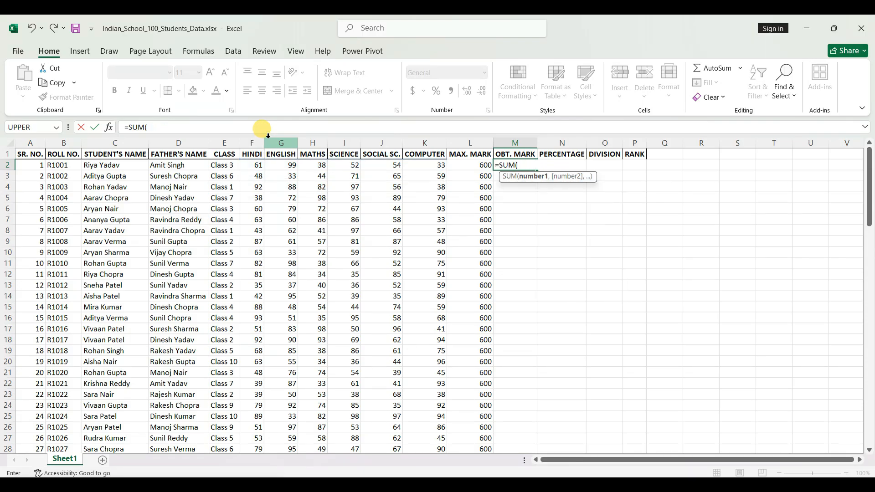
Complete the M2 formula as =SUM(F2:K2) and fill it down the OBT. MARK column for all students
click(265, 165)
drag(265, 165, 423, 165)
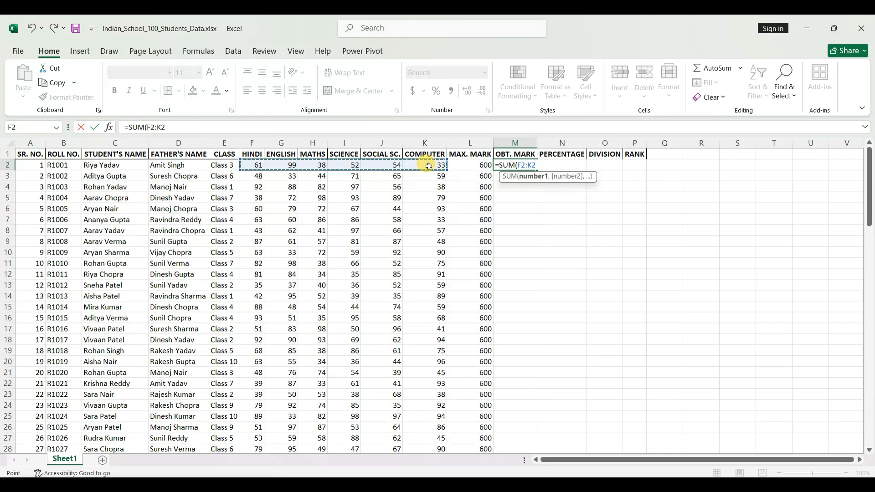
text())
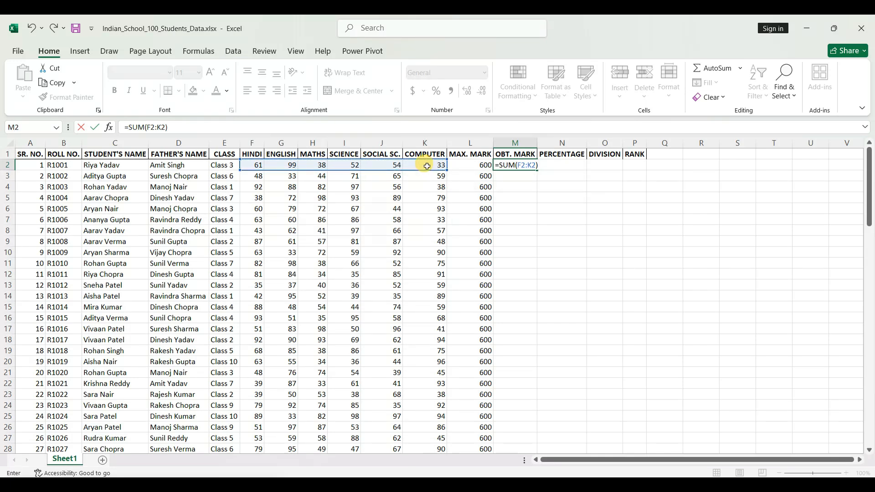
key(Return)
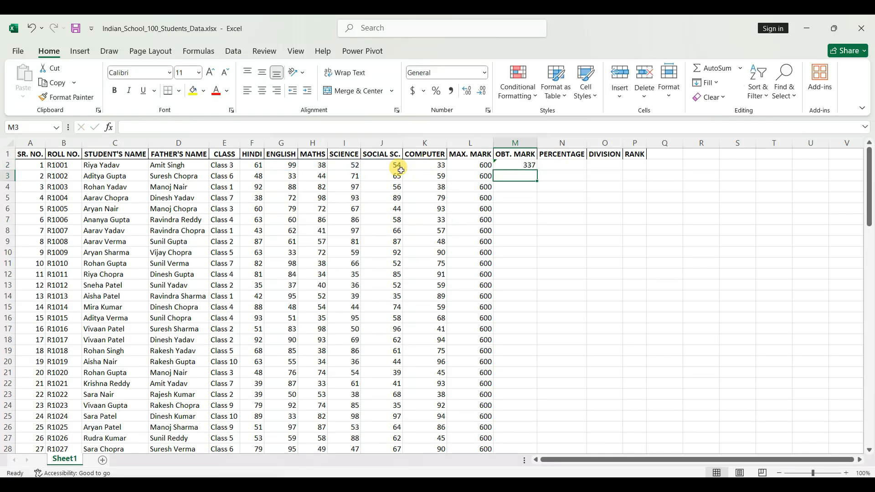
click(518, 167)
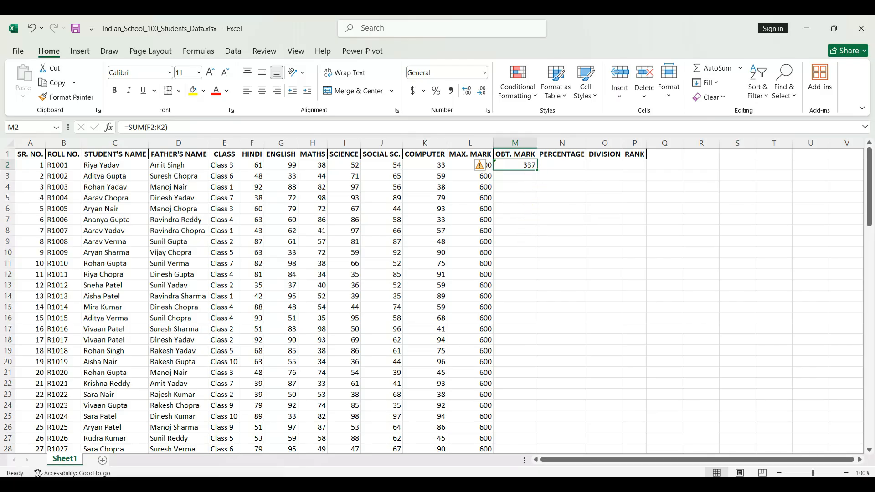
double_click(537, 170)
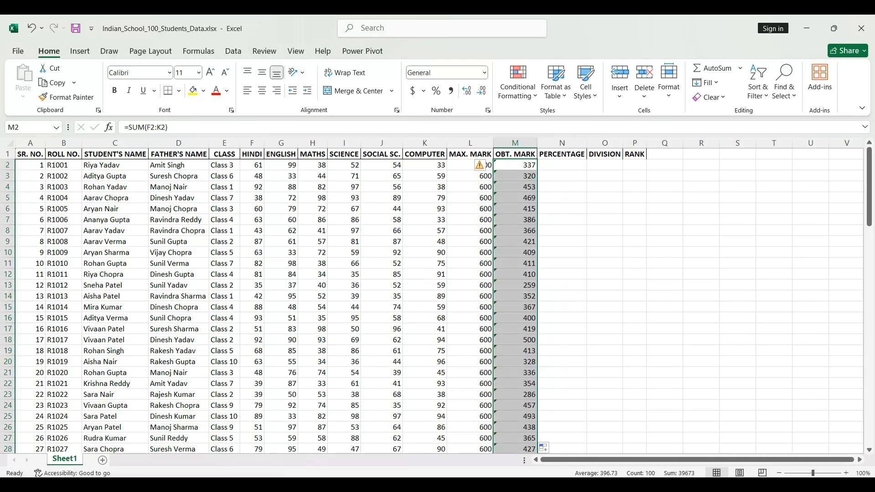
Calculate the first student's percentage in N2 with the formula =M2/6
click(546, 166)
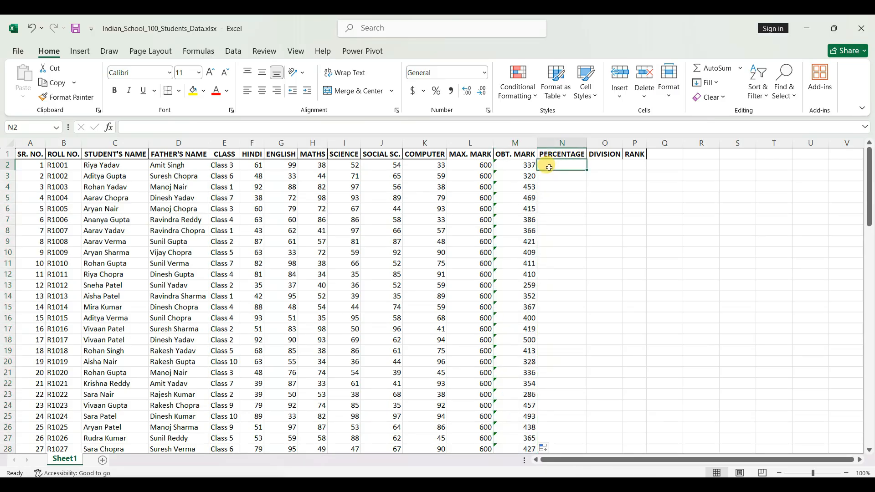
text(=)
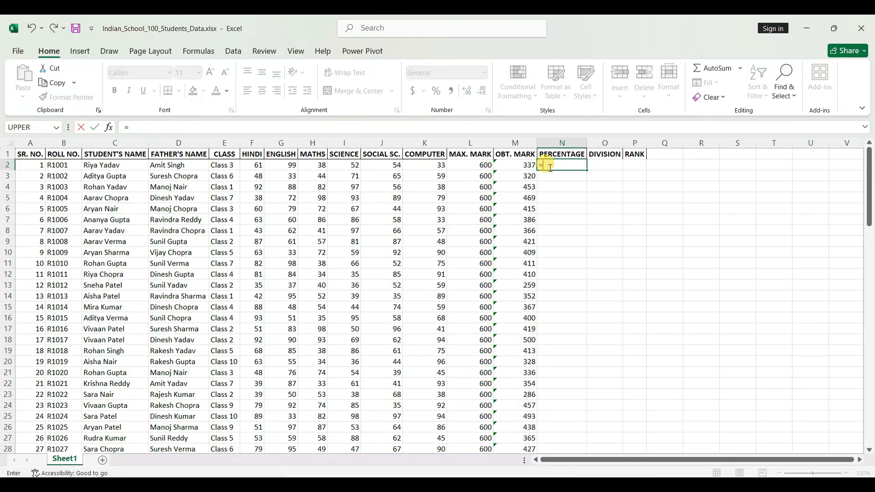
click(515, 164)
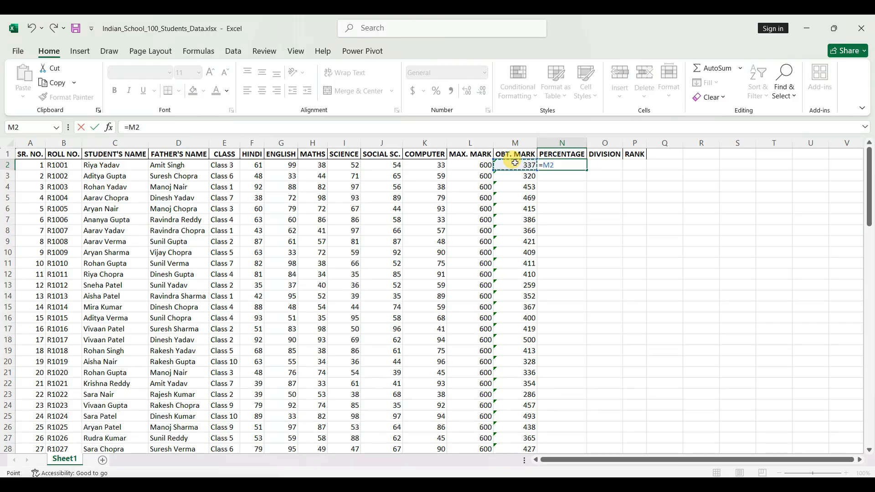
text(/6)
key(Return)
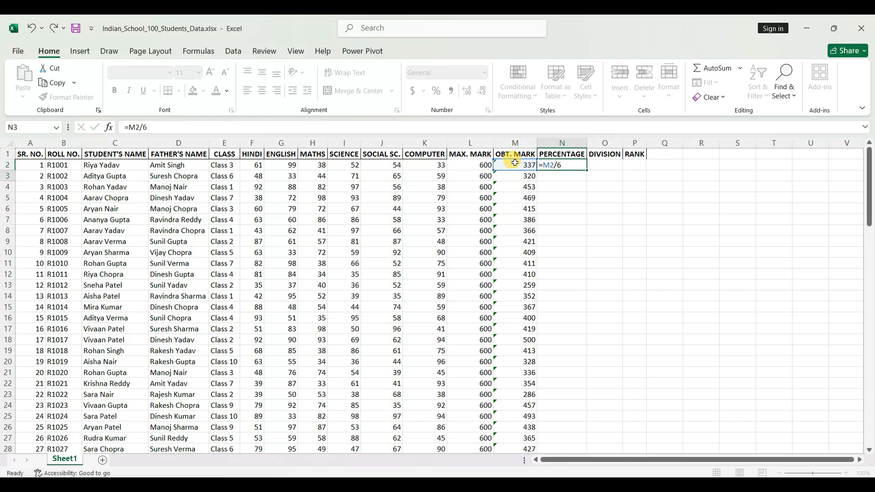
Reduce the percentage in N2 to two decimal places
click(565, 165)
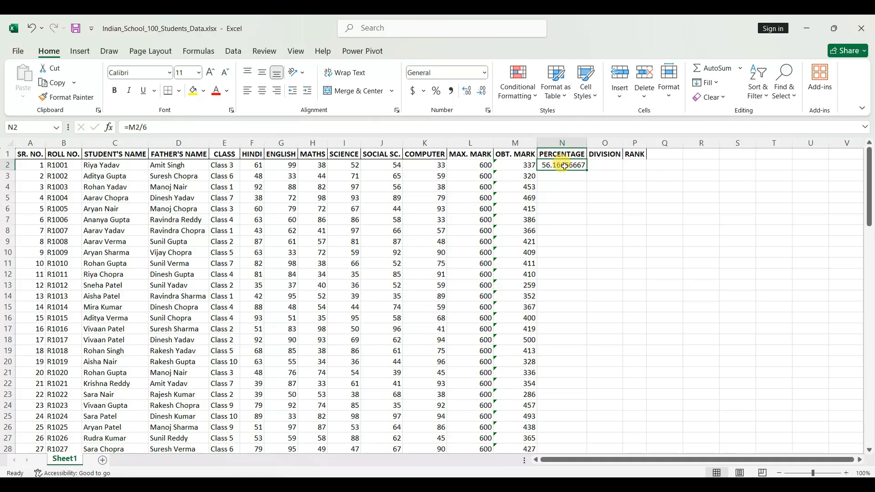
click(480, 97)
click(480, 97)
click(480, 97)
click(480, 97)
click(480, 97)
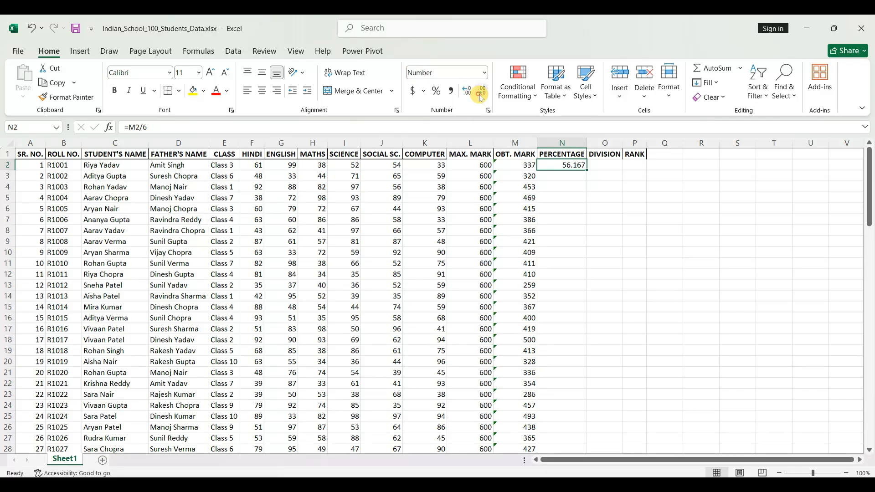
click(480, 97)
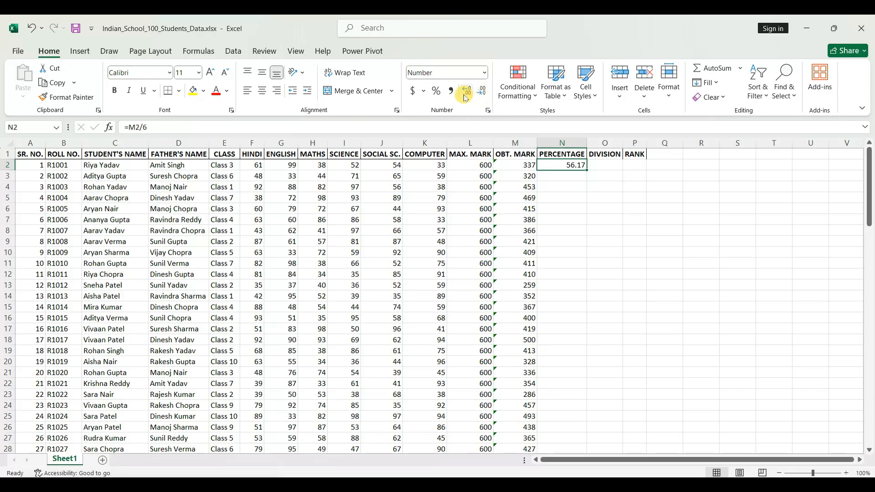
Try showing extra decimal places for the percentage in N2, returning the format to two decimals
click(469, 97)
click(468, 97)
click(469, 97)
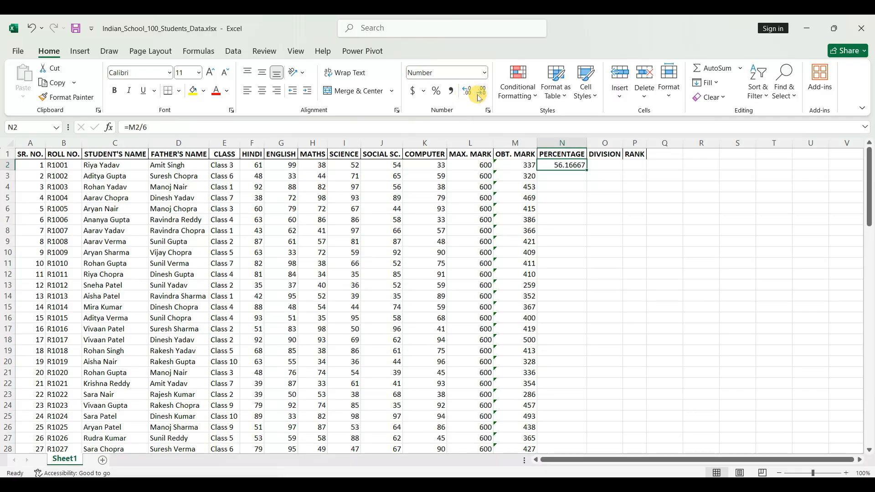
click(480, 97)
click(481, 97)
click(480, 97)
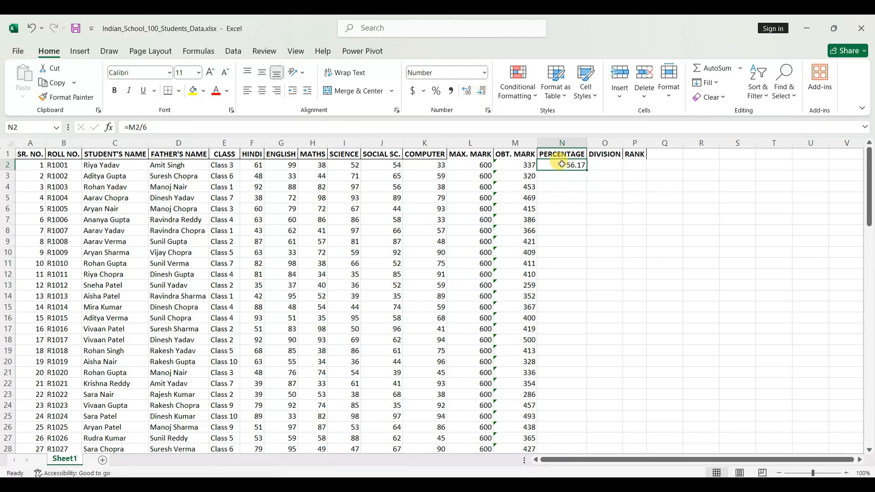
Fill the percentage formula from N2 down the PERCENTAGE column for all students
double_click(586, 170)
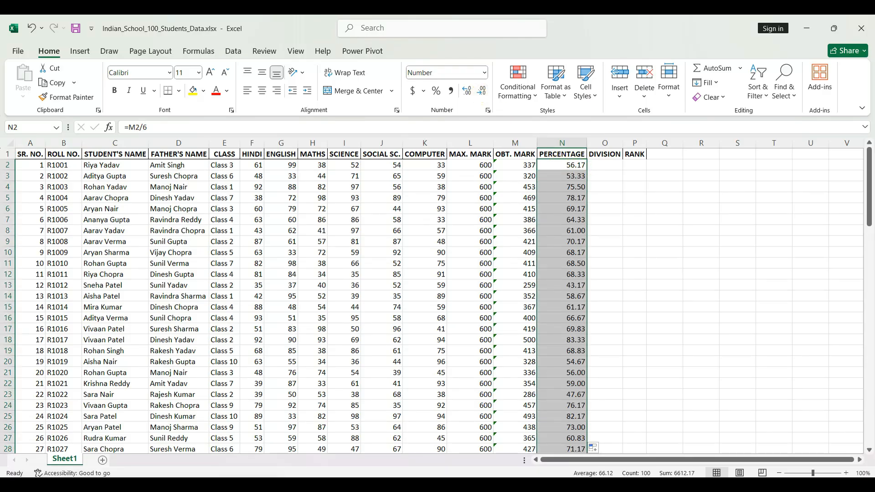
Begin an IF formula in O2 for the first student's division
click(595, 166)
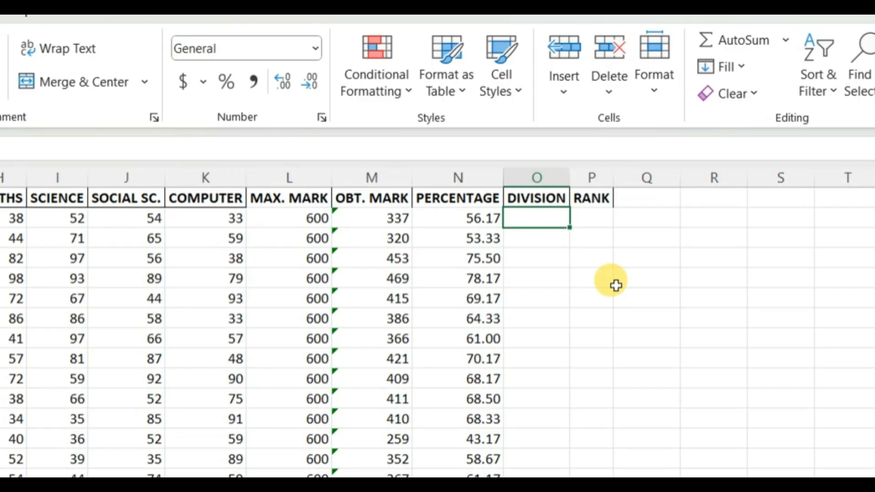
text(=)
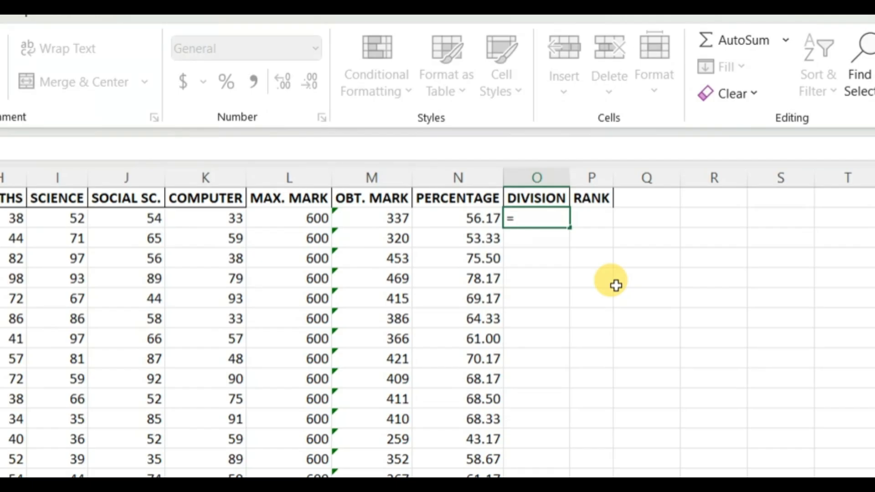
text(IF)
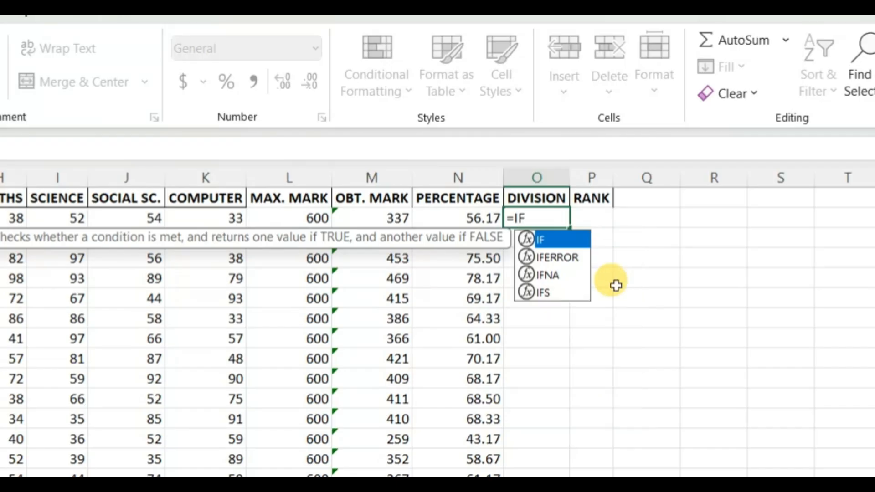
text(()
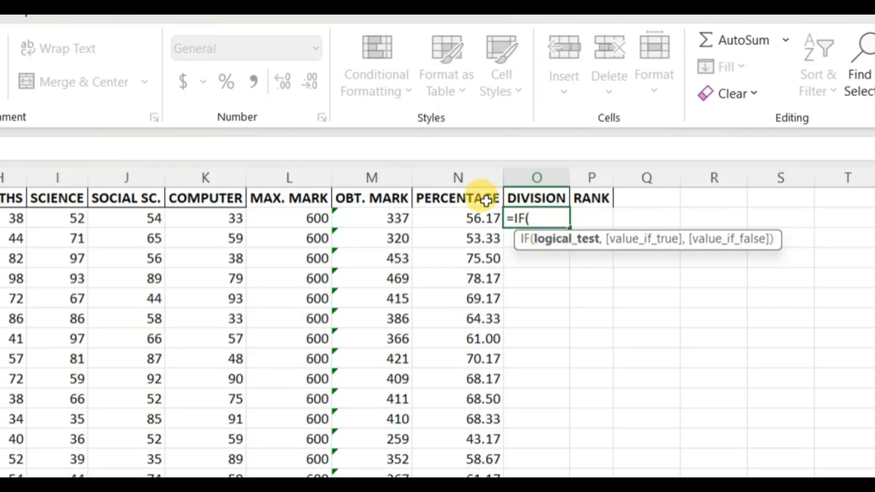
click(460, 217)
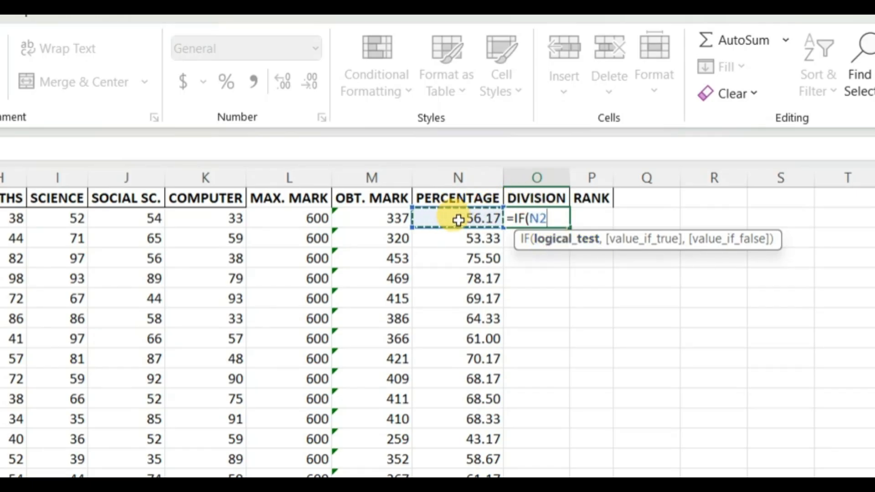
key(BackSpace)
key(BackSpace)
text(PER)
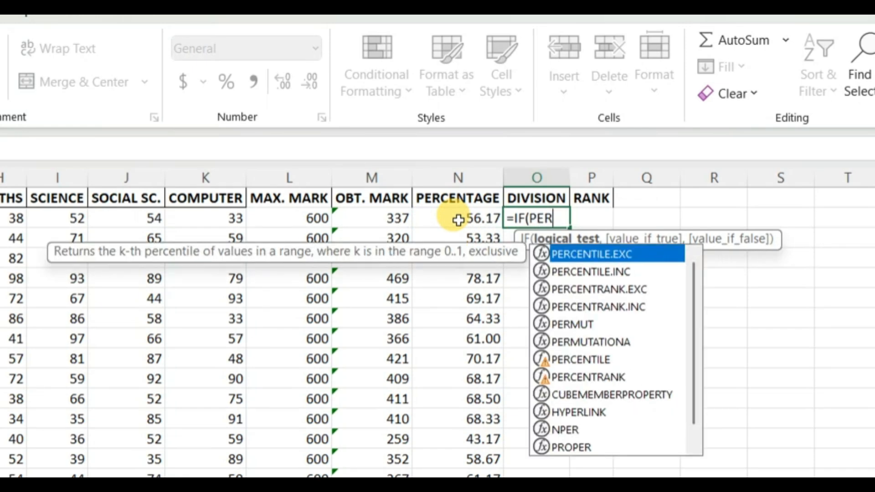
text(CE)
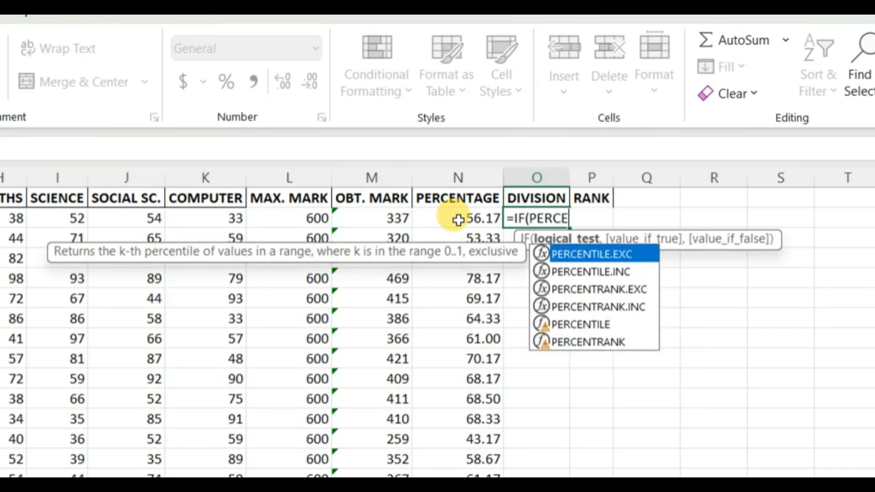
key(BackSpace)
key(BackSpace)
key(BackSpace)
key(BackSpace)
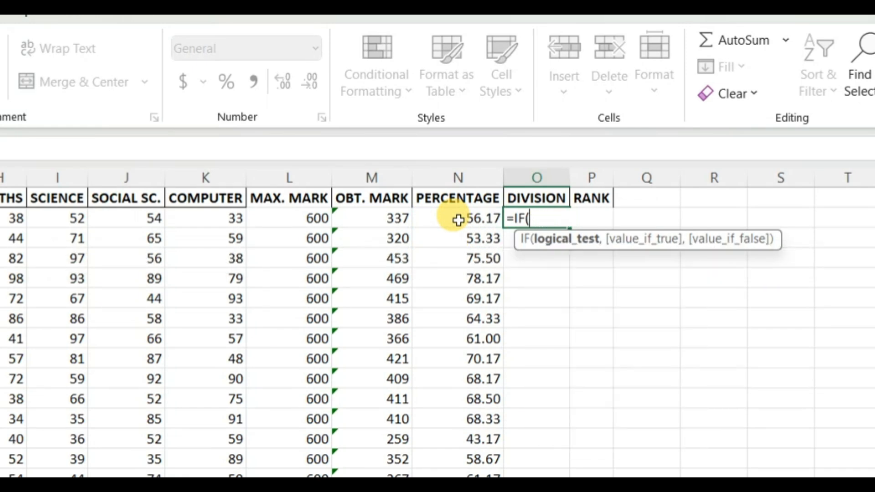
Add the condition N2>=60 to the O2 formula, returning "FIRST" when it is met
click(458, 220)
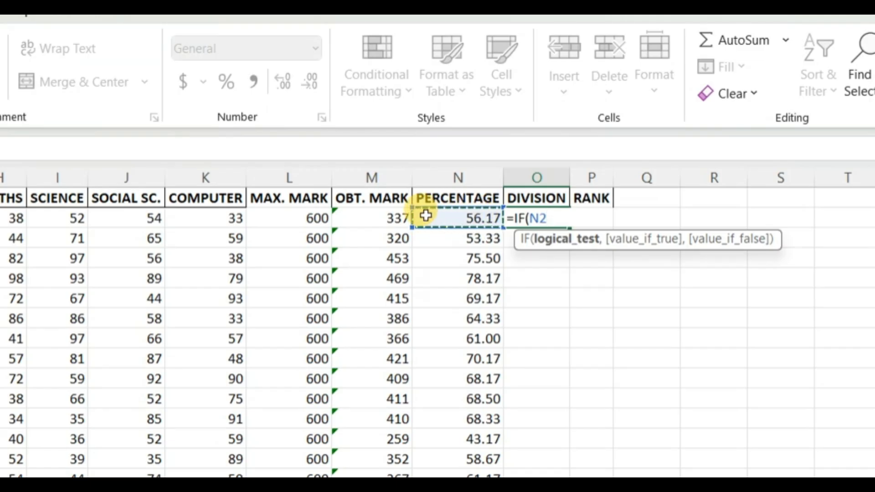
text(>=)
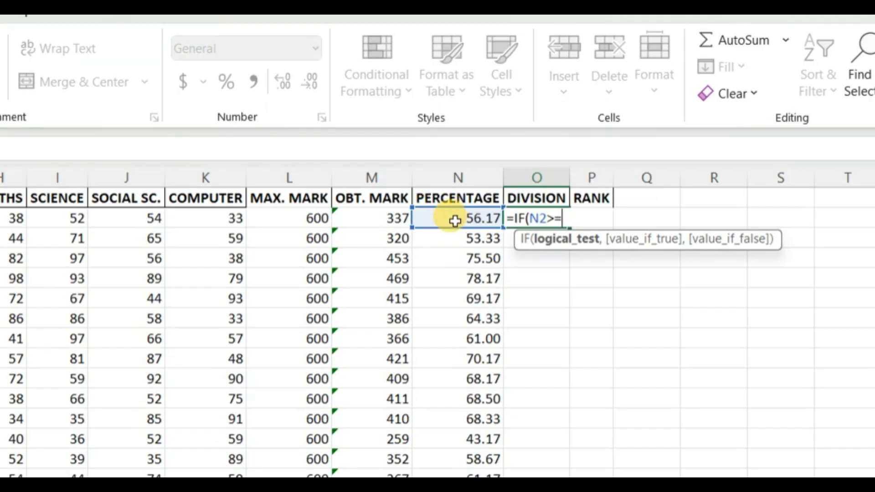
text(60,)
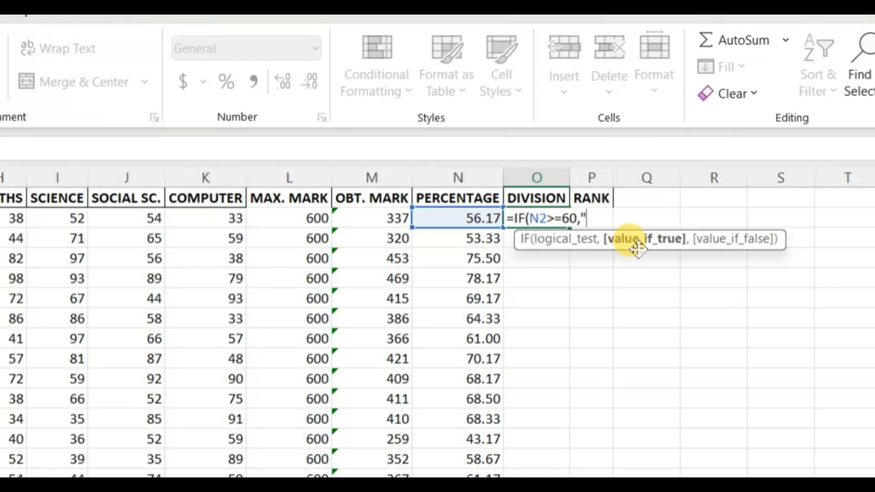
text(""""")
key(BackSpace)
key(BackSpace)
key(BackSpace)
key(BackSpace)
key(BackSpace)
key(BackSpace)
text("FIRST",)
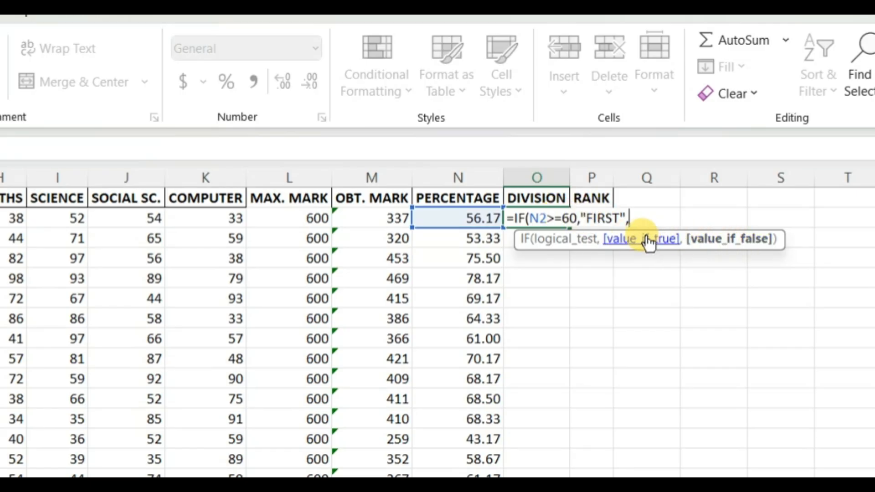
text(,)
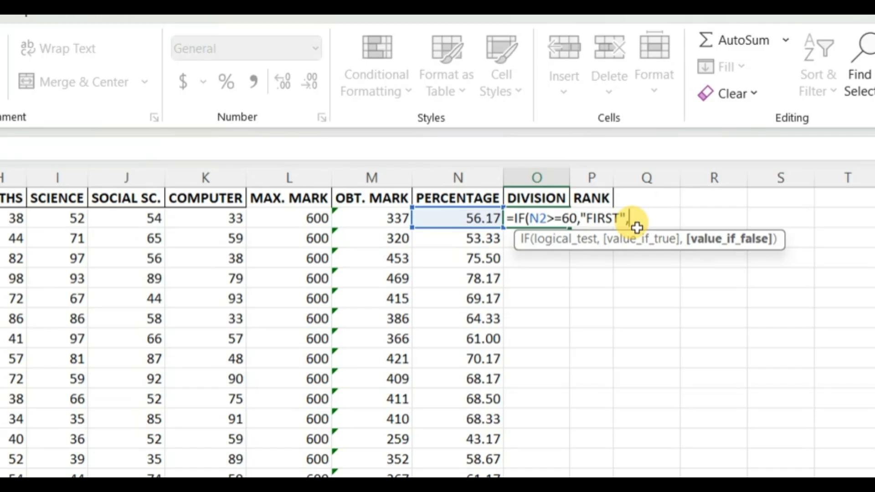
Nest a second IF in the O2 formula that returns "SECOND" when N2>=45
text(I)
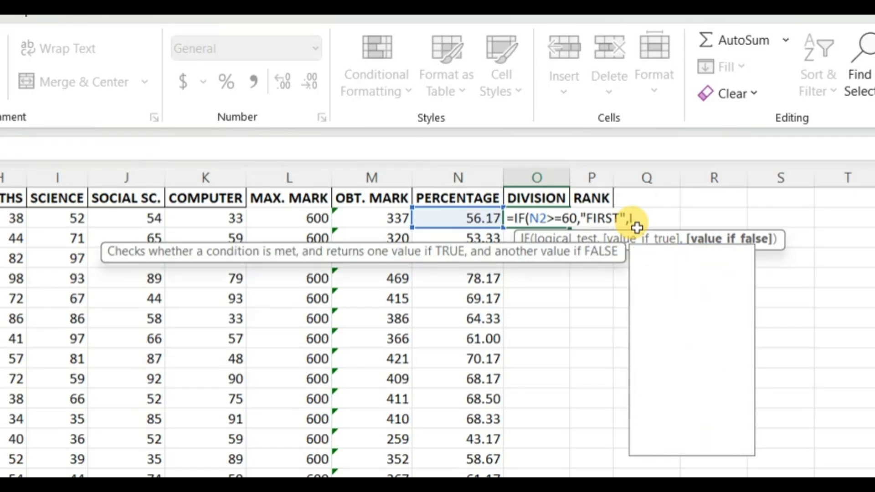
text(F()
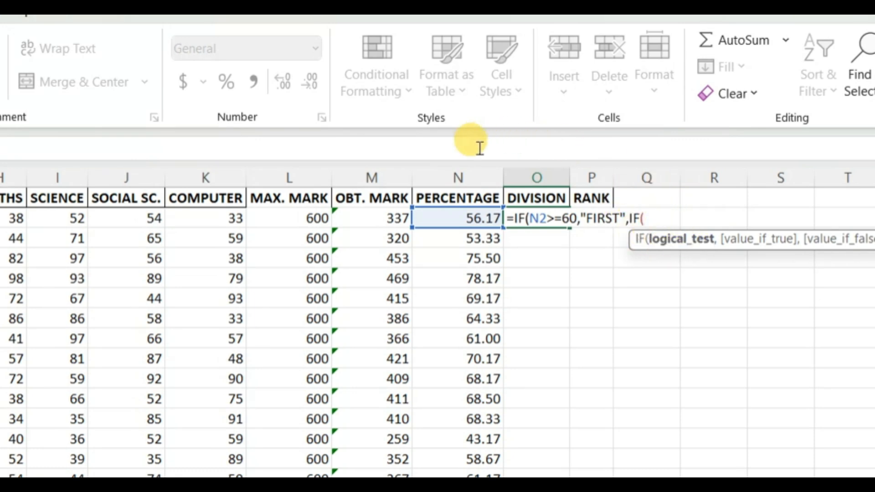
click(449, 215)
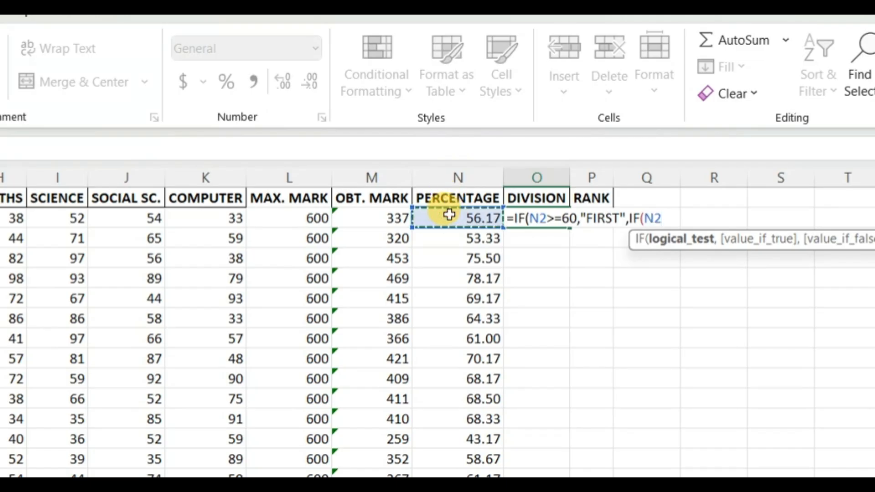
text(>=45)
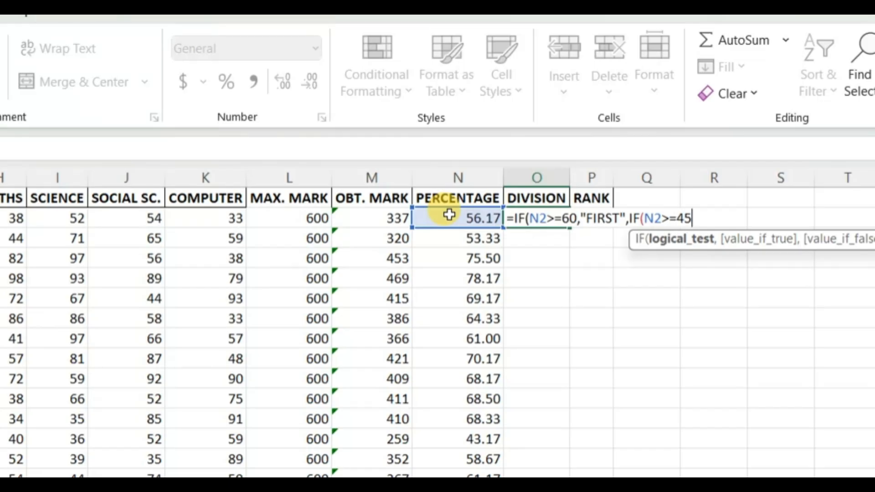
text(,)
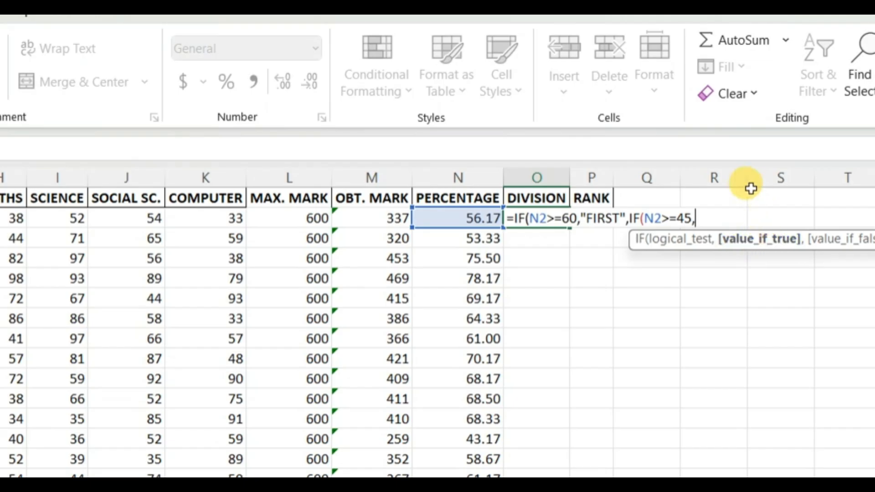
text("SECOND)
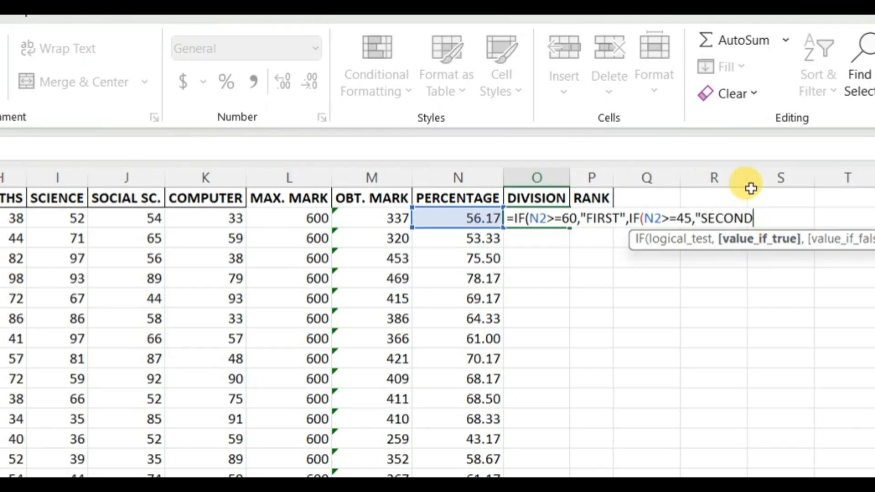
text(",)
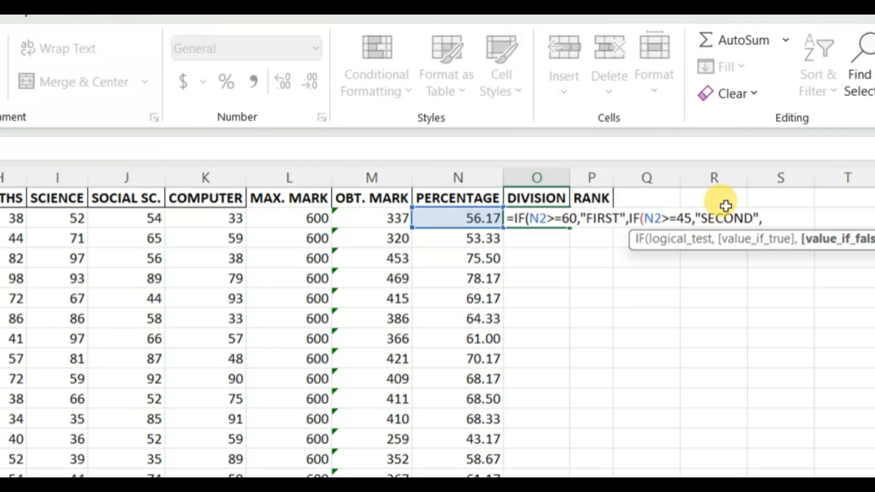
Nest a third IF in the O2 formula that returns "THIRD" when N2>=33
text(IF()
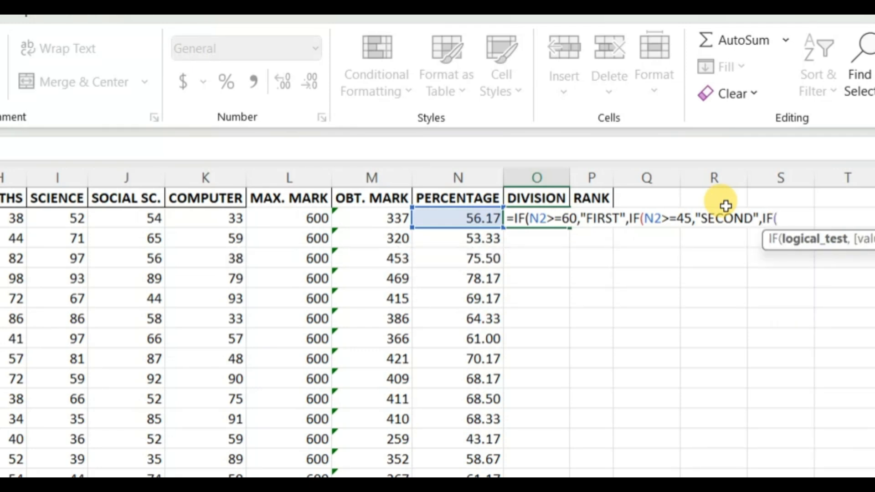
click(474, 217)
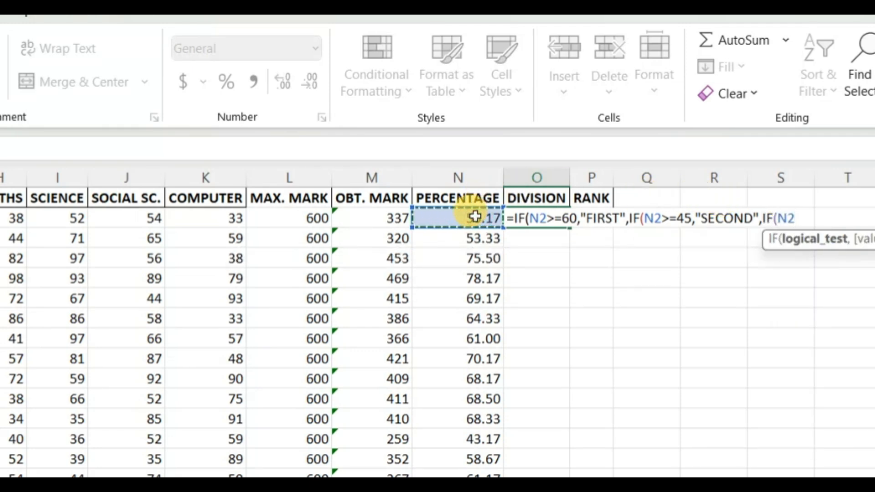
text(>=)
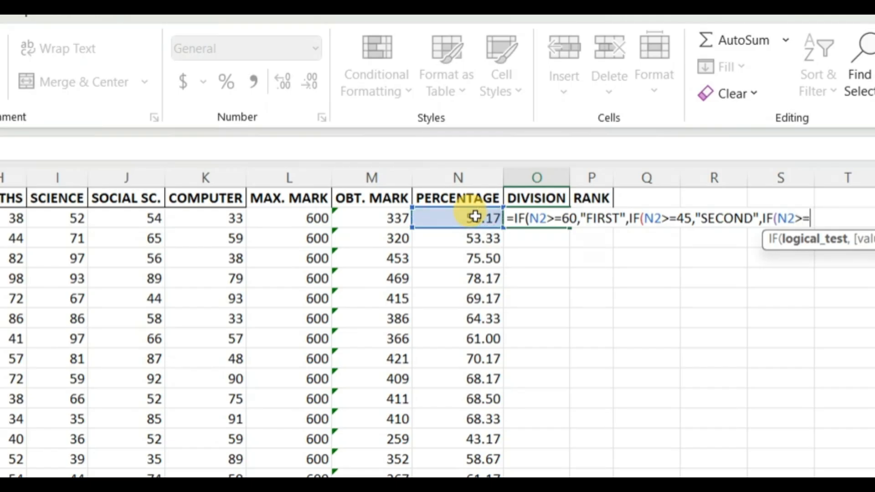
text(33)
text(,")
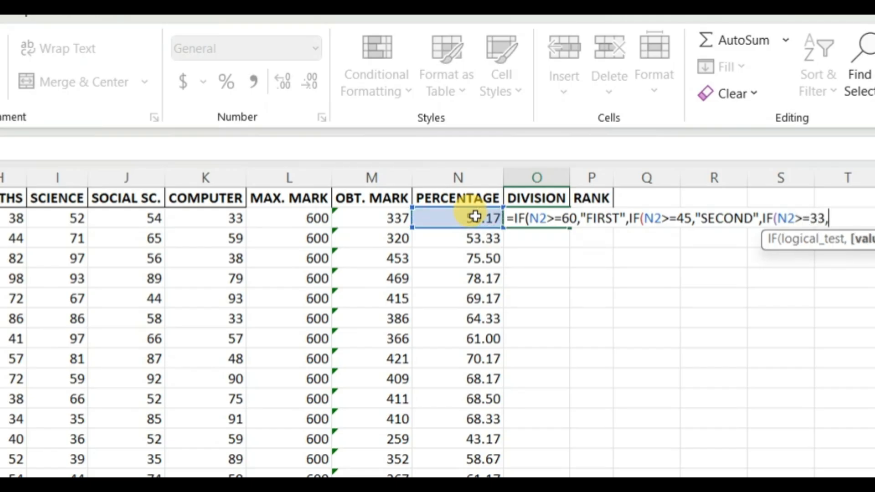
text(THIRD)
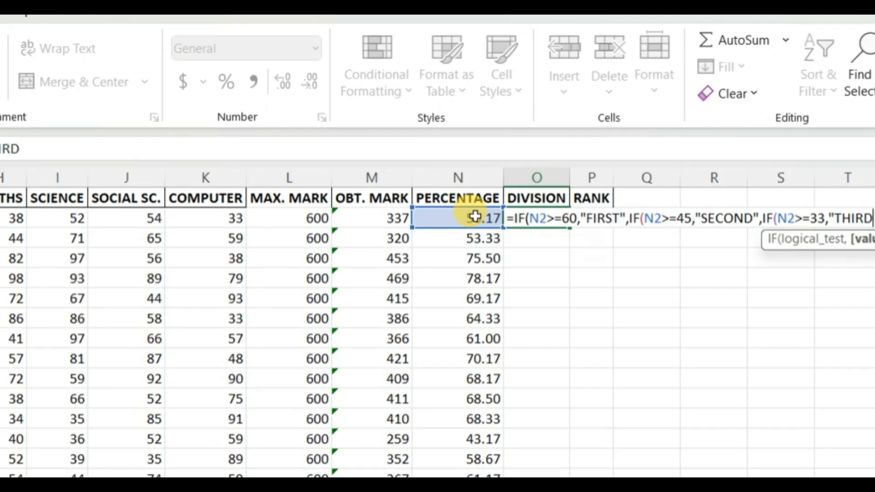
text(",)
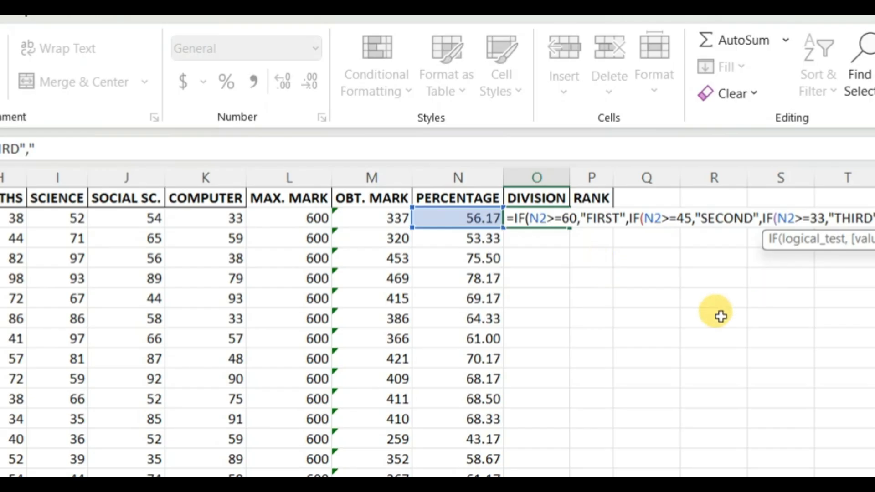
Complete the nested IF formula in O2 with "FAILED" as the final fallback, and reselect the cell
text(FAILED)
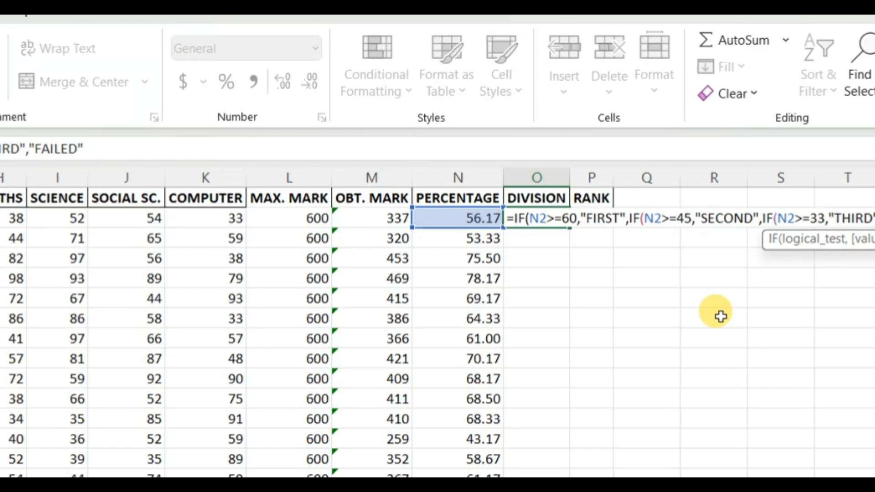
text())))
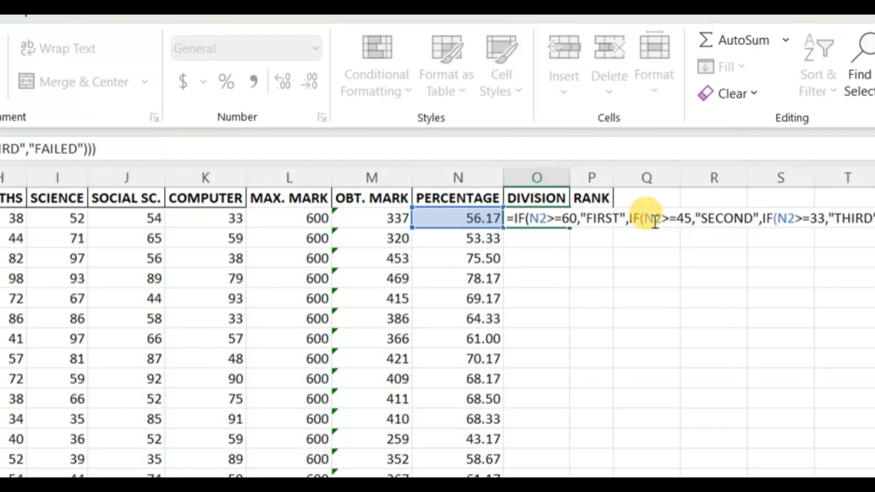
key(Return)
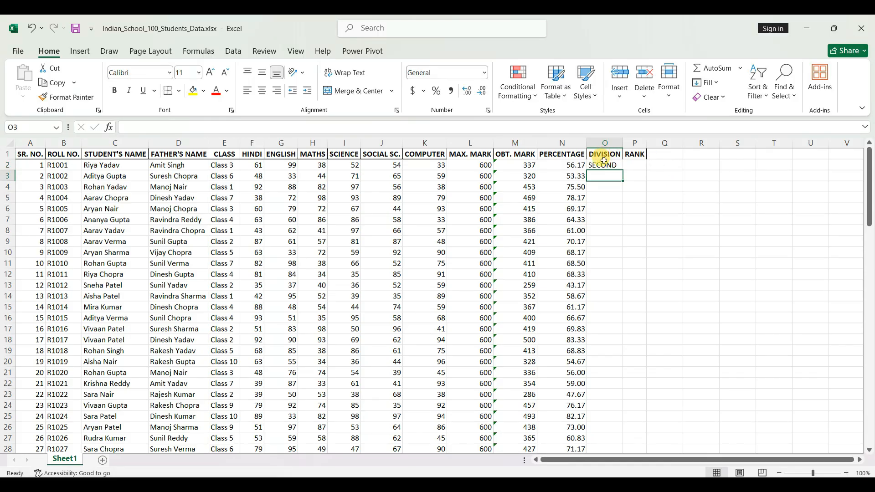
click(603, 162)
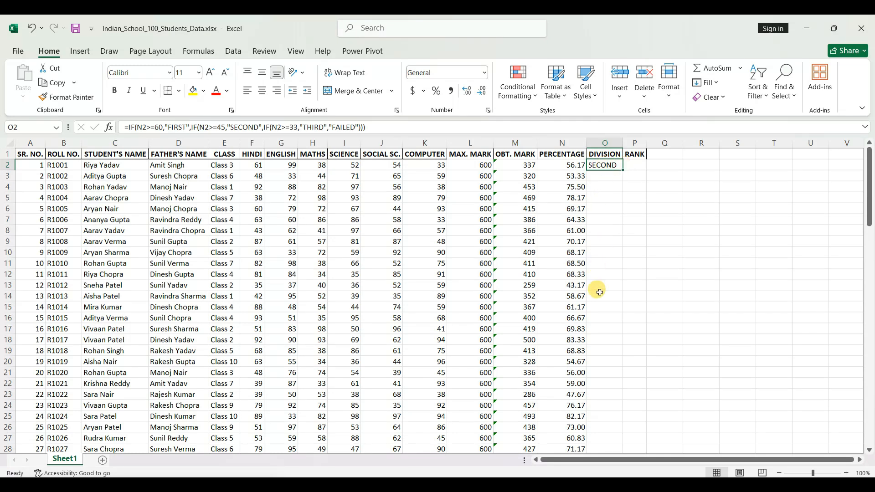
click(610, 174)
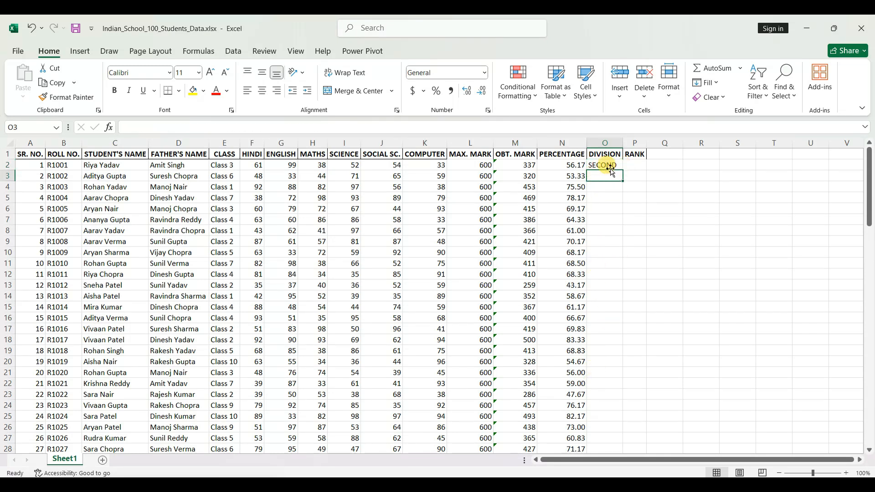
click(610, 167)
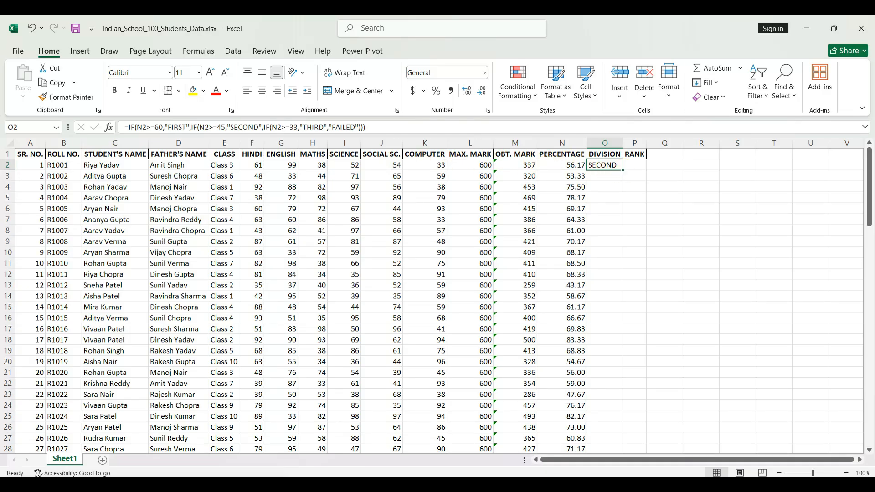
Fill the division formula in O2 down the DIVISION column for all the students
double_click(627, 171)
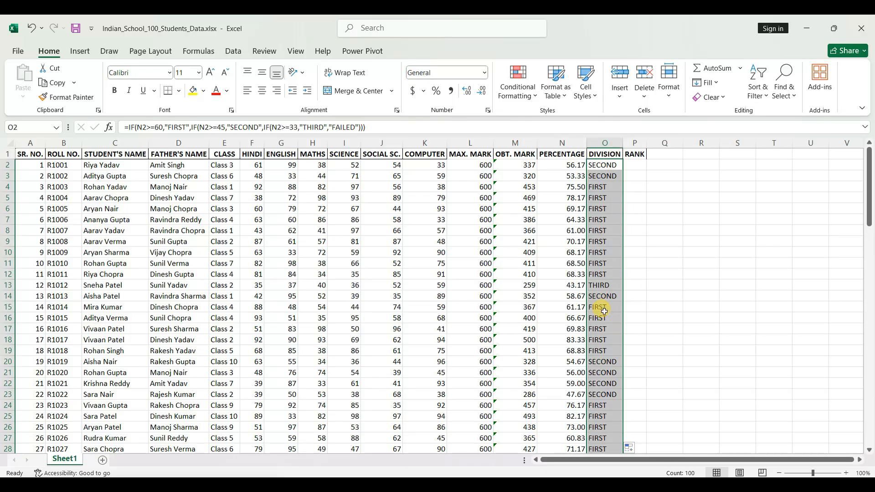
Change the first student's marks to Hindi 67, English 88, Maths 86 and Science 78 to test the division formula
click(244, 165)
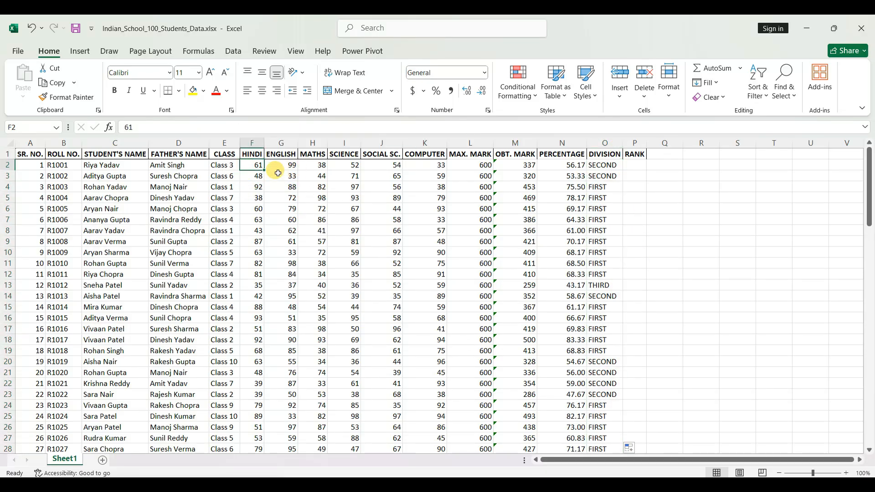
text(67)
key(Tab)
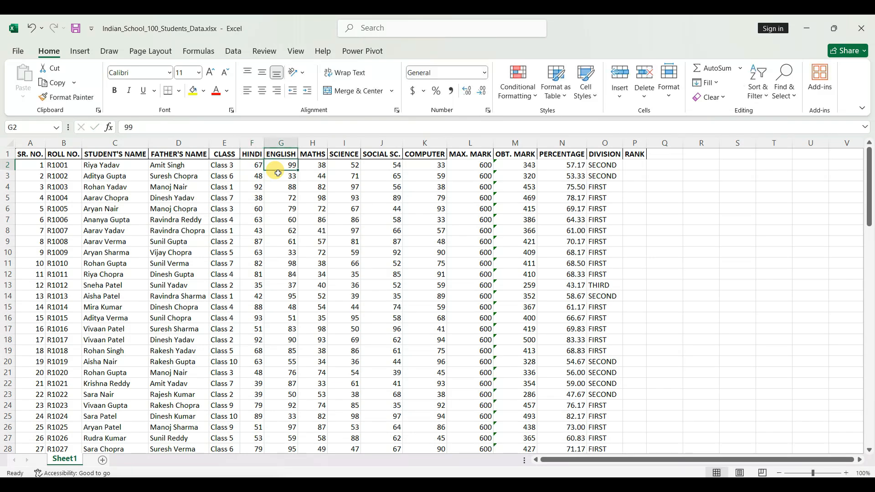
text(88)
key(Tab)
text(86)
key(Tab)
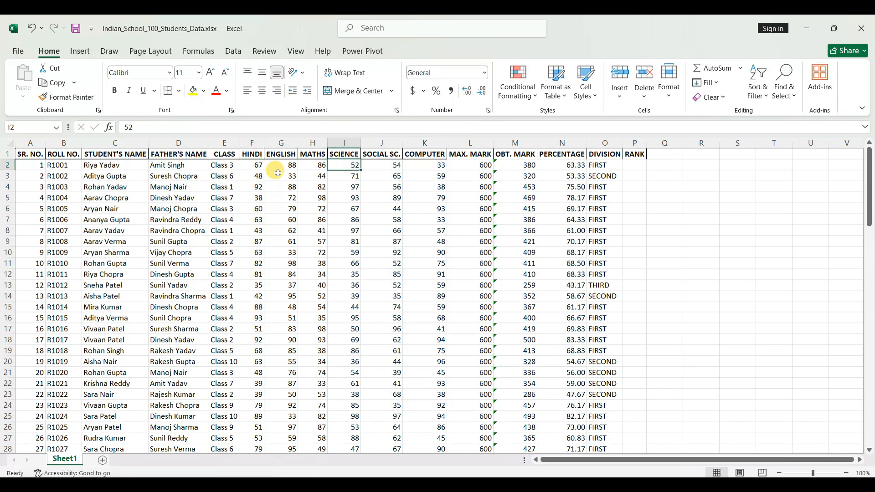
text(78)
key(Tab)
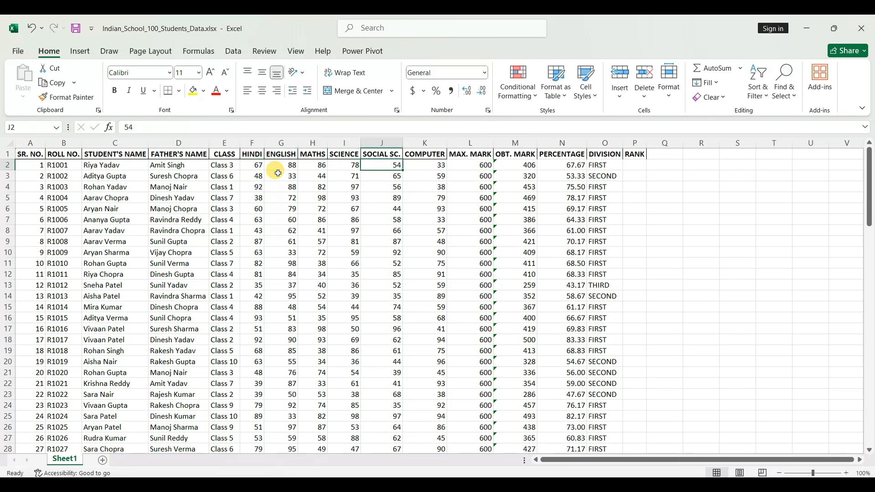
Test the failing case by setting the first student's marks from Hindi to Computer to 33, 32, 33, 33, 32 and 33
key(Left)
key(Left)
key(Left)
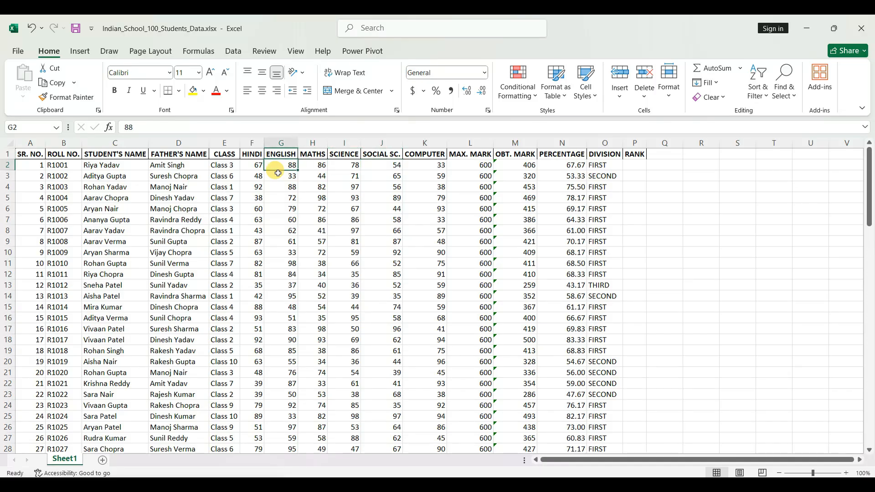
key(Left)
text(33)
key(Tab)
text(32)
key(Tab)
text(33)
key(Tab)
text(33)
key(Tab)
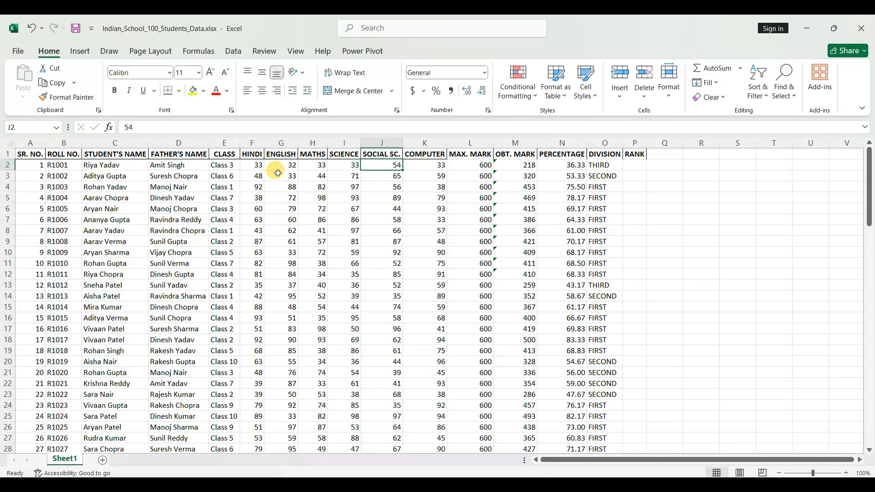
text(32)
key(Tab)
text(33)
key(Tab)
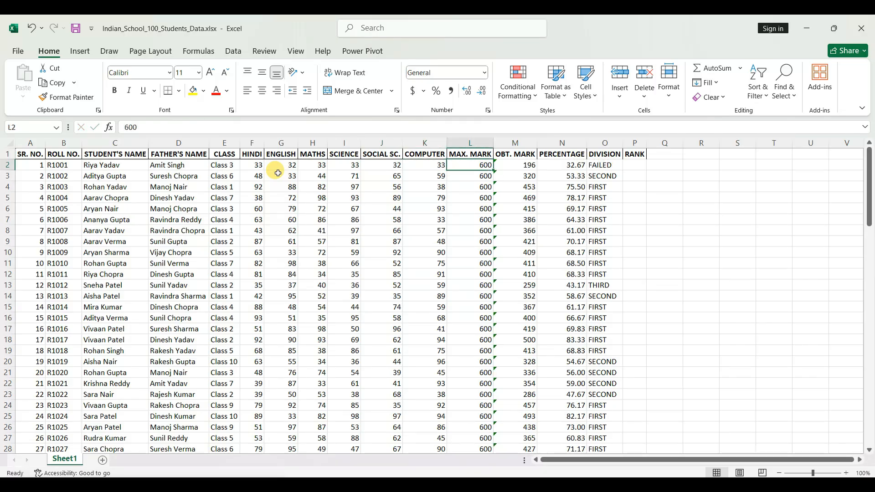
Set the first student's marks to Hindi 78, English 85, Maths 65, Science 75, Social Sc. 85 and Computer 68, and select the division cell
key(Left)
key(Left)
key(Left)
key(Left)
key(Left)
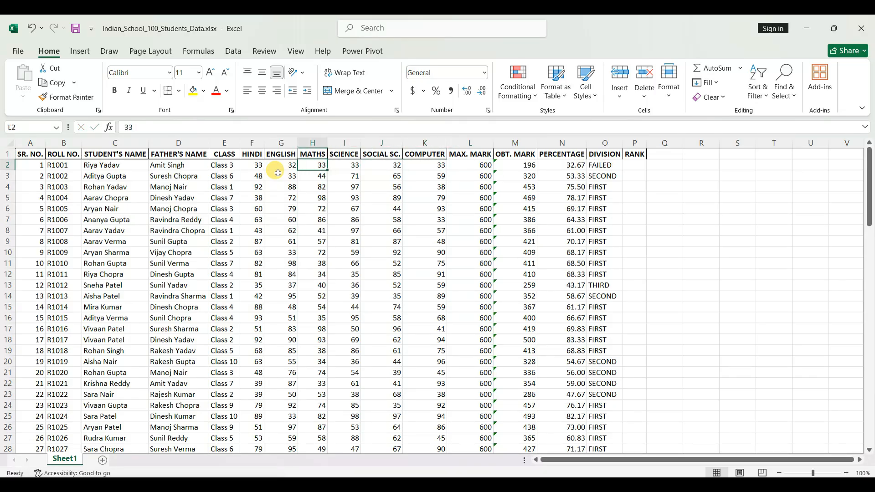
key(Left)
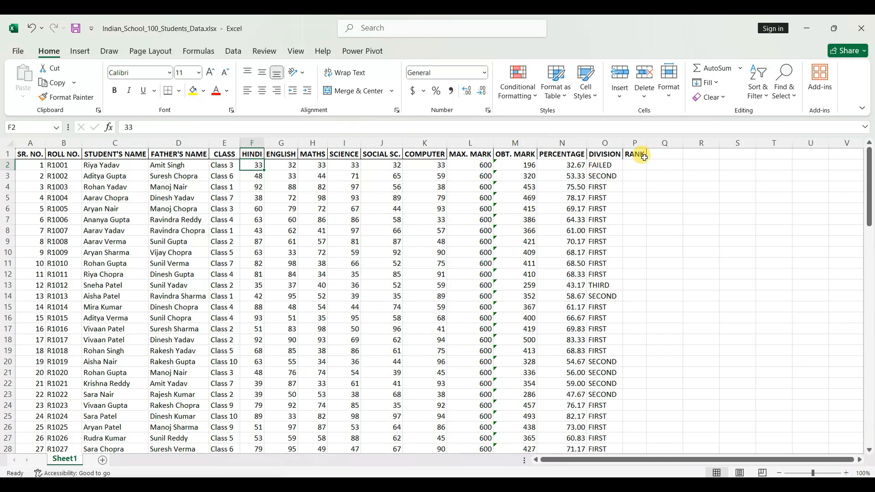
click(607, 165)
click(254, 166)
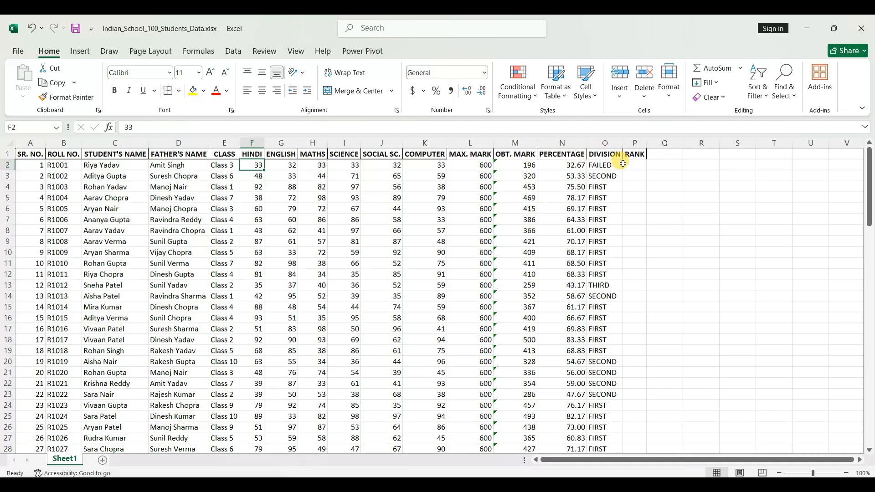
text(78)
key(Tab)
text(85)
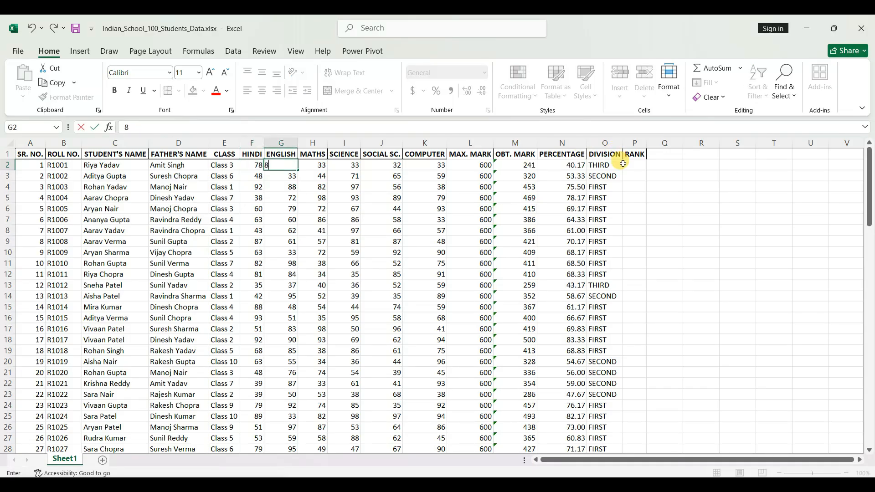
key(Tab)
text(65)
key(Tab)
text(75)
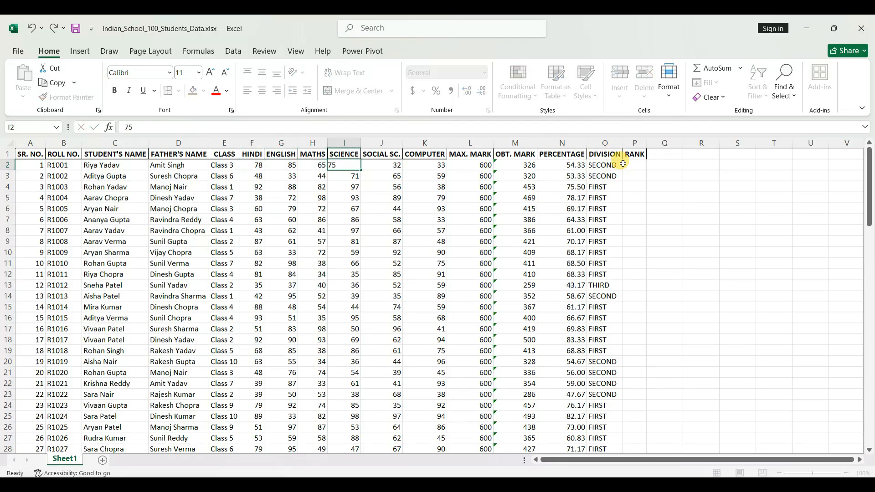
key(Tab)
text(85)
key(Tab)
text(68)
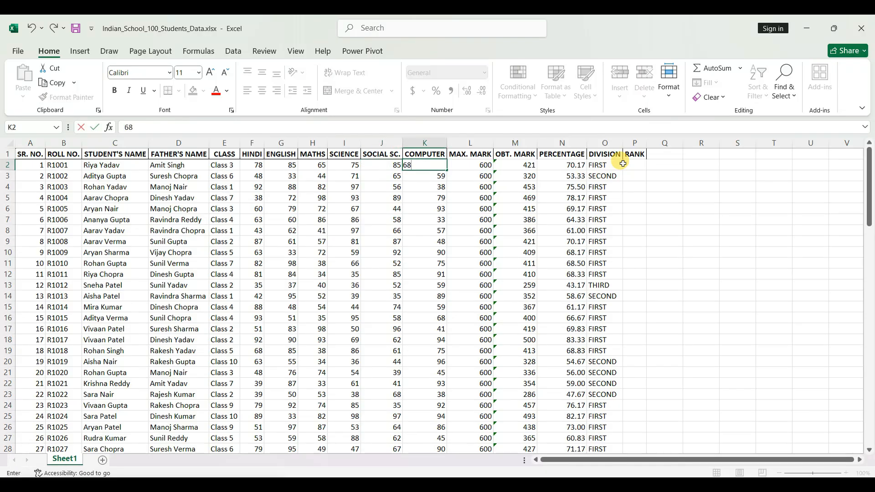
key(Tab)
key(Tab)
key(Tab)
key(Tab)
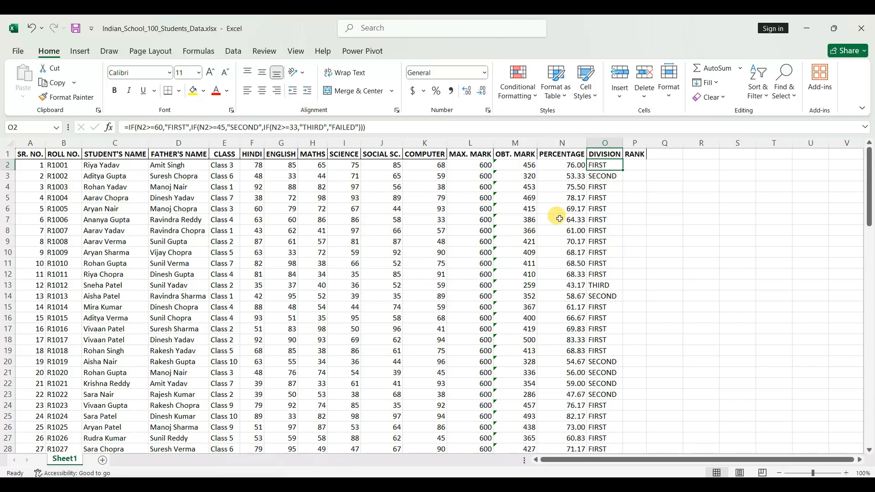
click(631, 168)
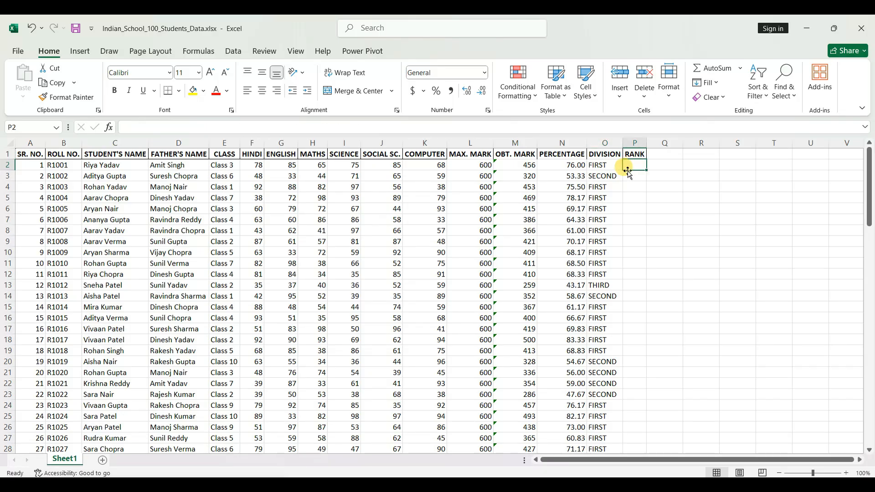
click(601, 167)
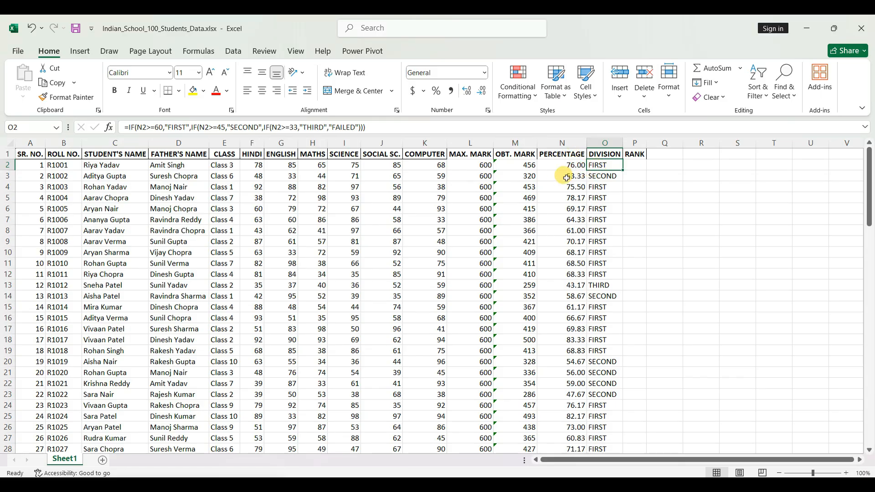
scroll(547, 378, down, 17)
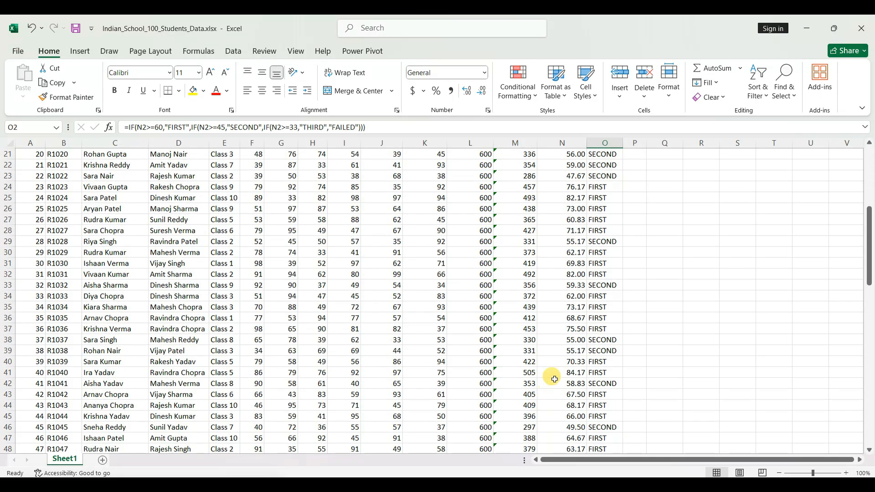
scroll(588, 364, up, 17)
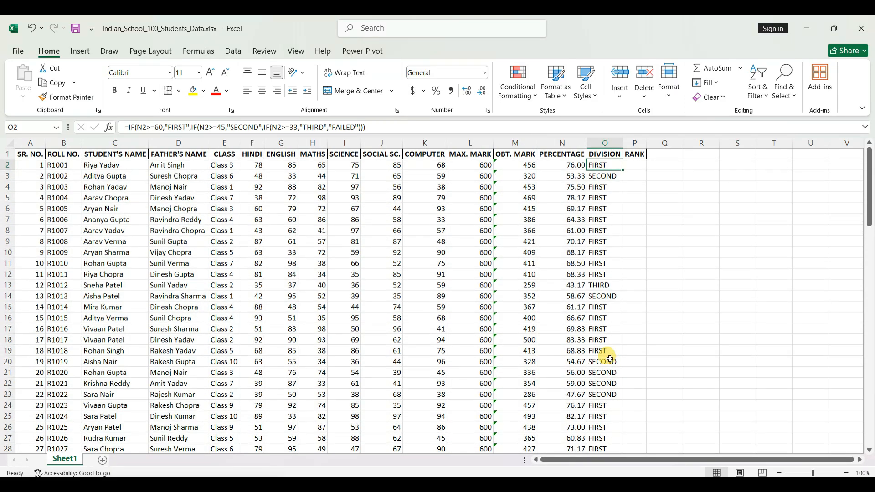
Begin a formula in P2 with the RANK function, using the plain RANK rather than RANK.AVG
click(635, 164)
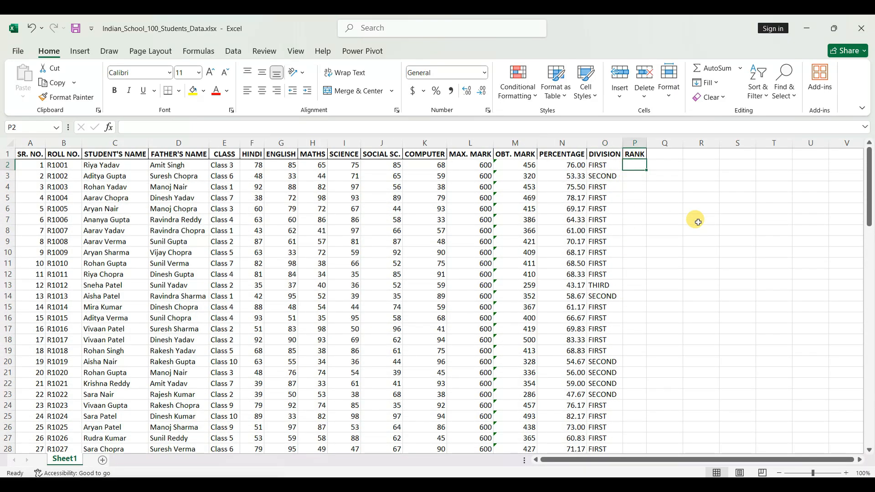
text(=RANK)
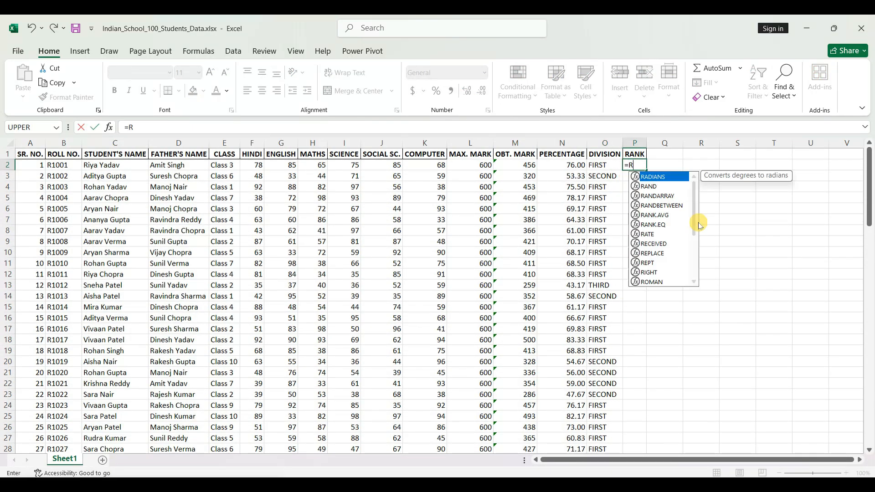
key(BackSpace)
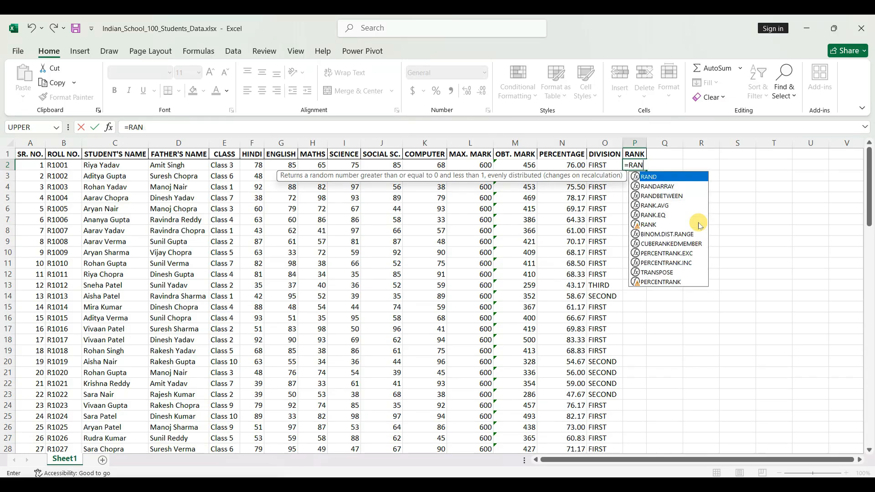
text(K)
key(Tab)
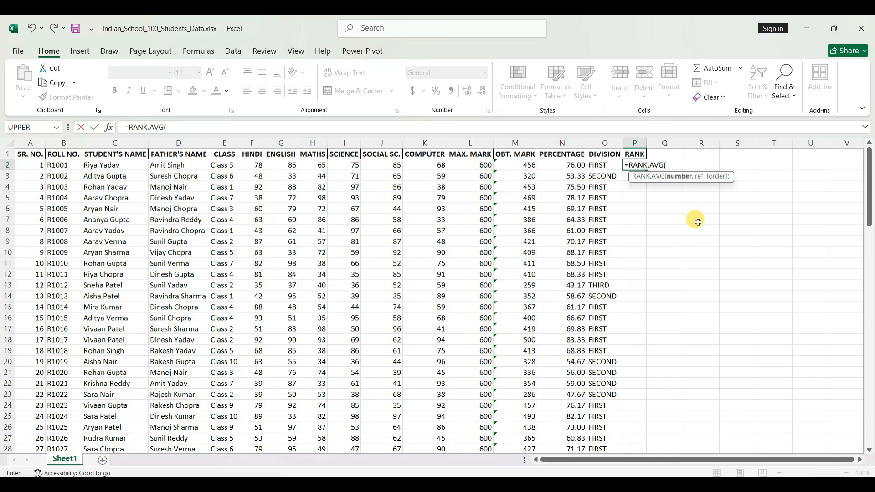
key(BackSpace)
key(BackSpace)
key(BackSpace)
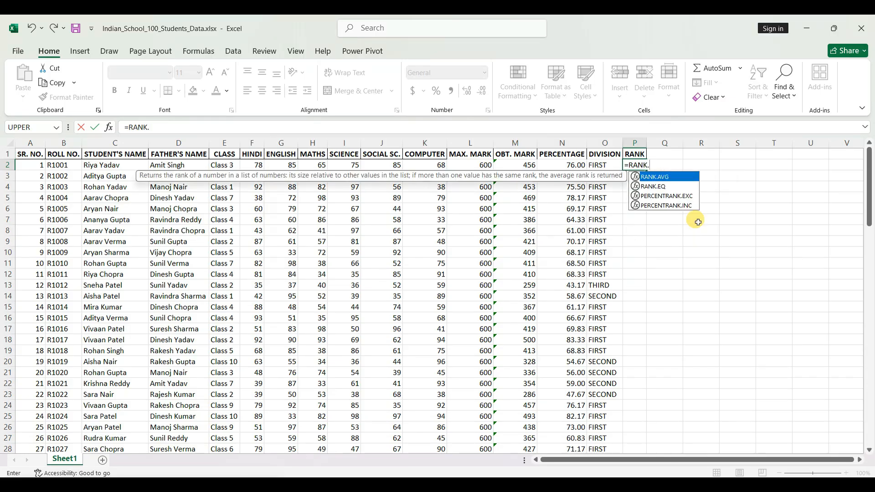
key(Down)
key(Down)
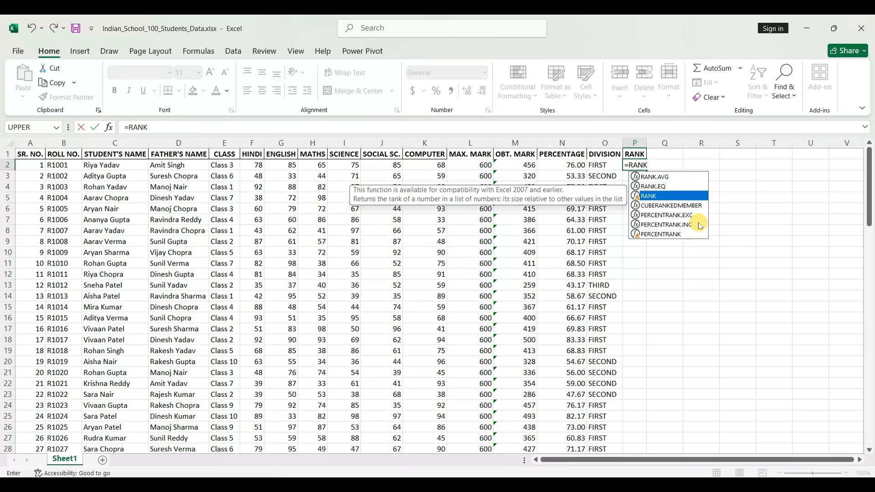
key(Tab)
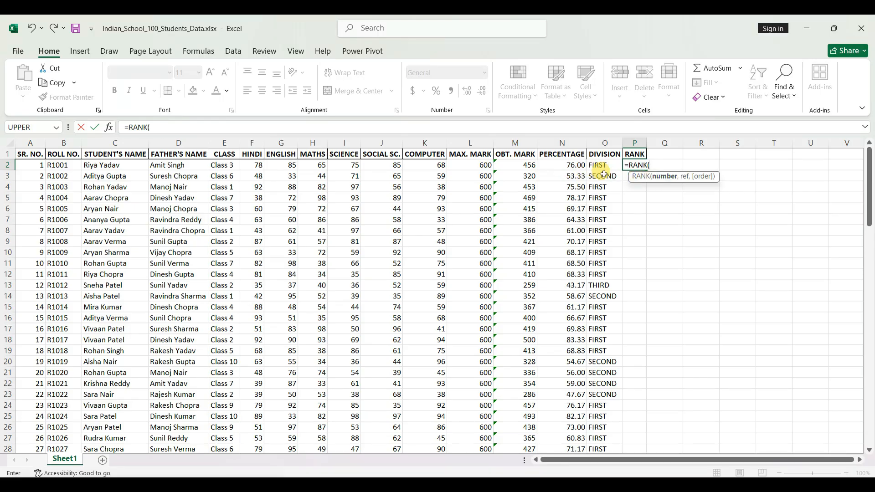
Give the RANK function M2 as the number and the obtained marks M2:M101 as the reference range
click(522, 165)
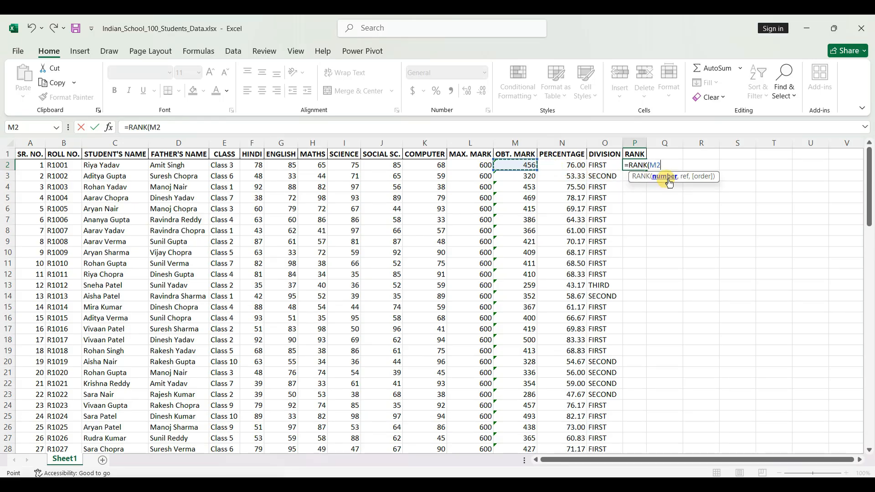
text(,)
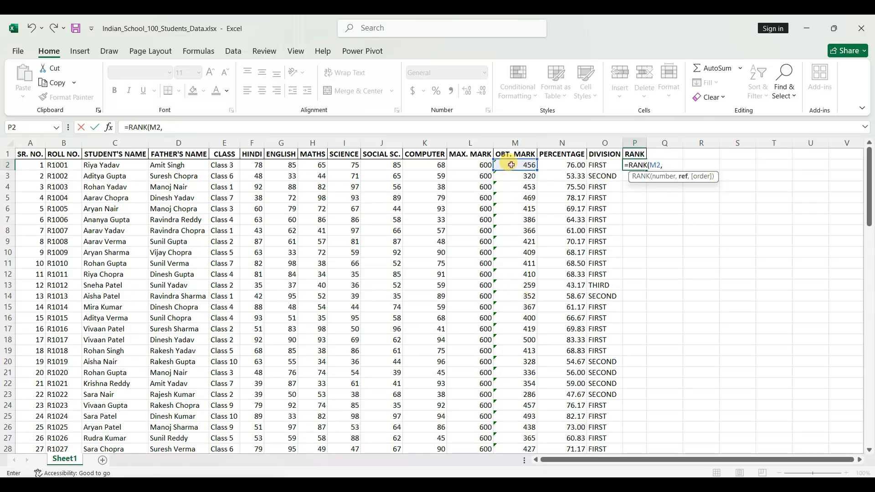
drag(511, 165, 511, 258)
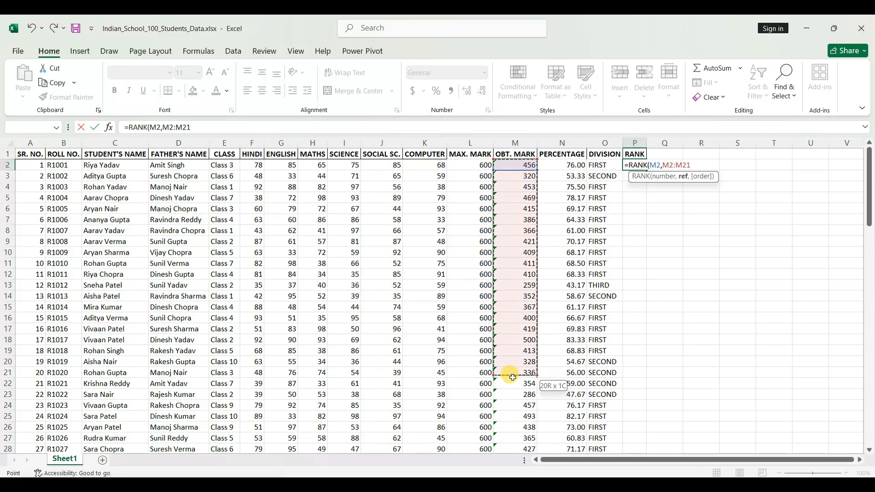
mouse_move(515, 426)
mouse_down()
mouse_move(514, 455)
mouse_move(514, 429)
mouse_up()
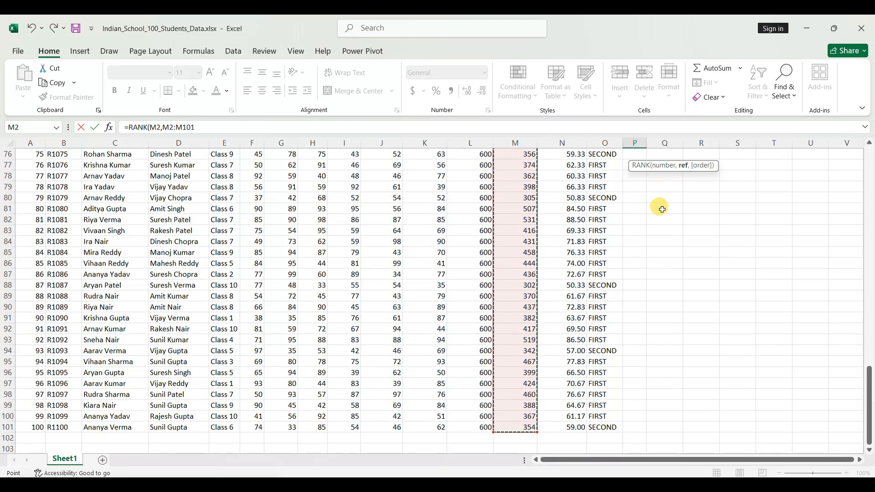
scroll(661, 205, up, 15)
scroll(662, 209, up, 10)
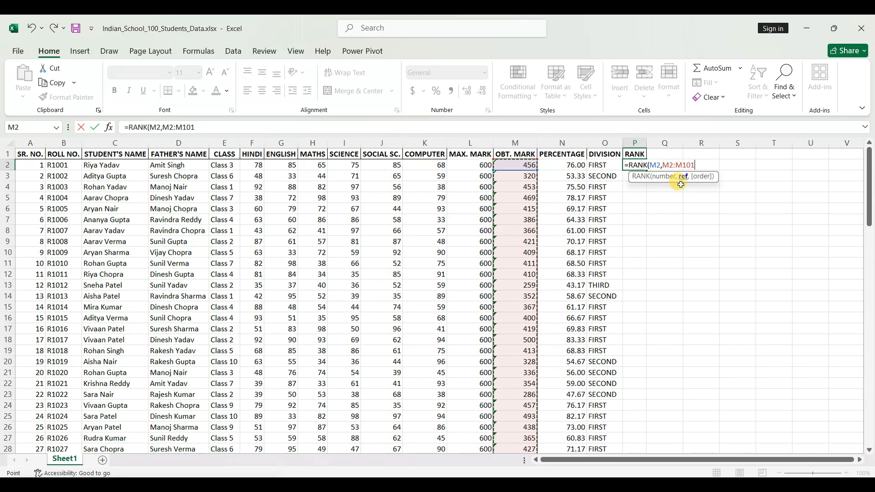
Make the reference range absolute as $M$2:$M$101, complete the RANK formula, and reselect P2
key(F4)
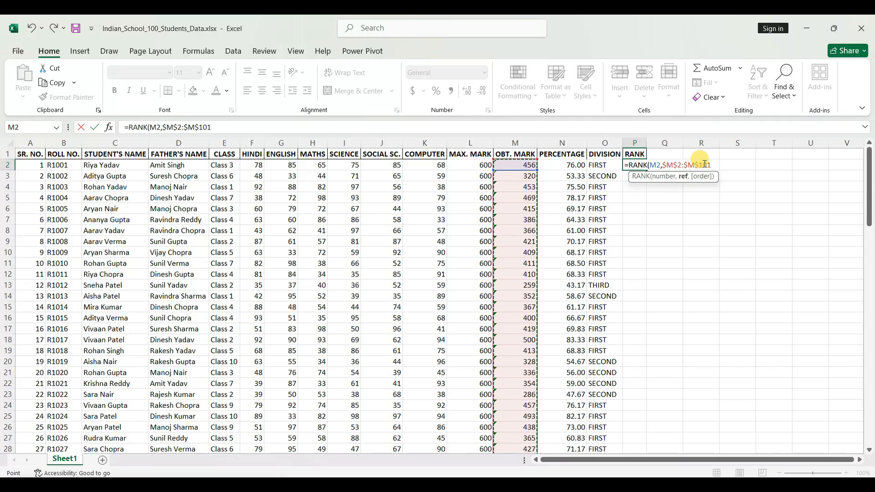
text())
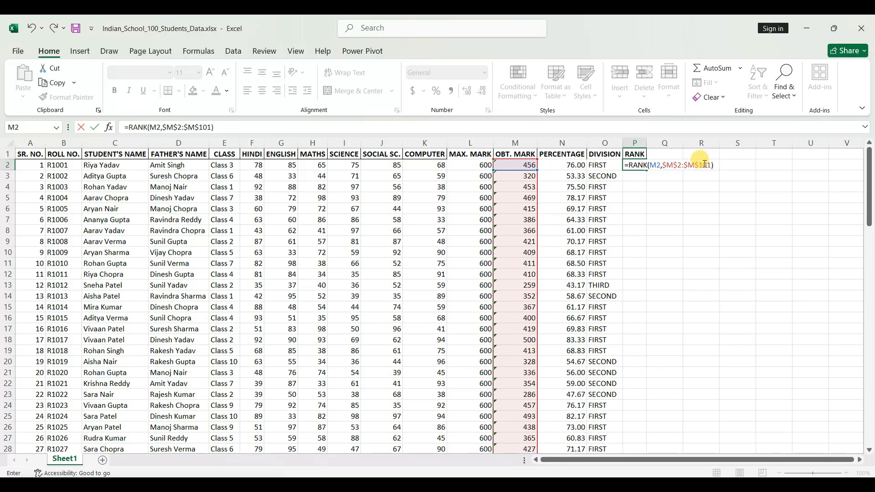
key(Return)
click(636, 165)
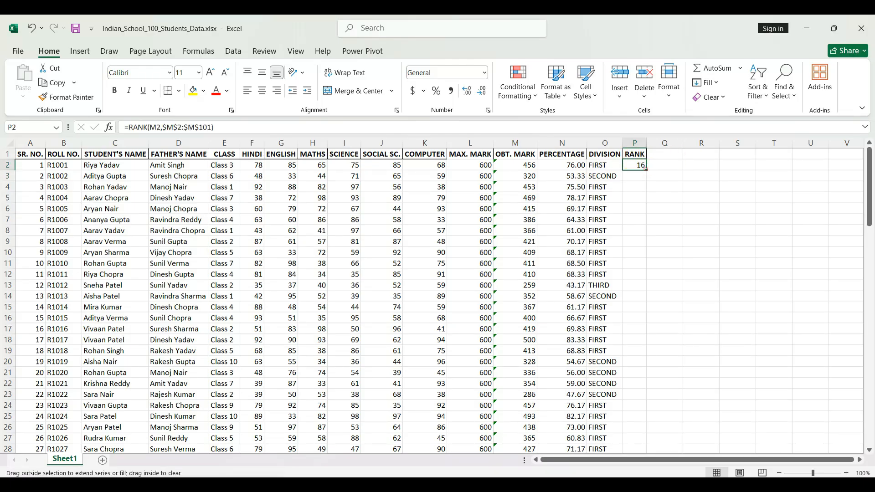
Fill the rank formula in P2 down the RANK column and check it through row 101
double_click(646, 170)
scroll(638, 335, down, 2)
scroll(638, 336, down, 20)
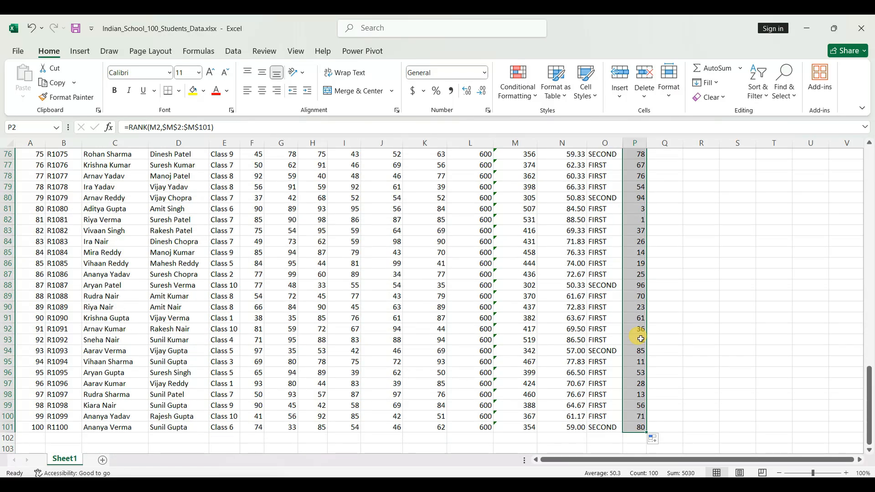
Inspect the rank formulas in P2 and P3 to compare their number argument and absolute reference range
scroll(640, 338, up, 20)
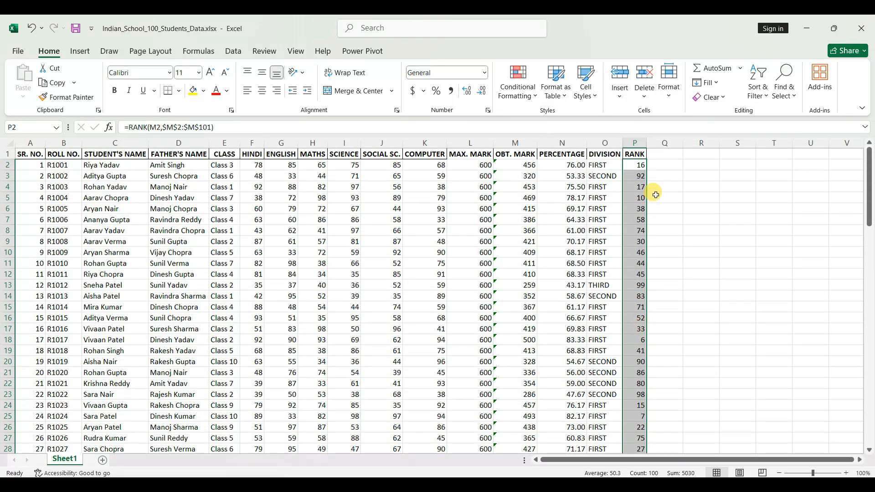
click(638, 164)
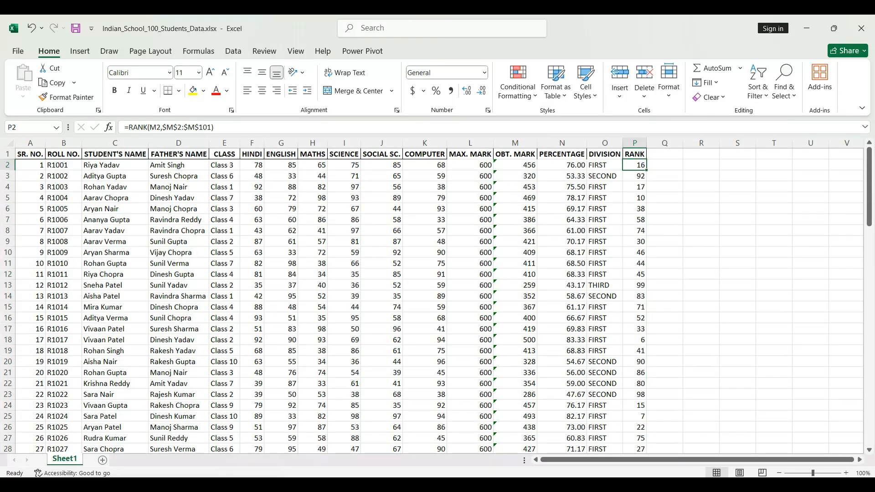
click(637, 174)
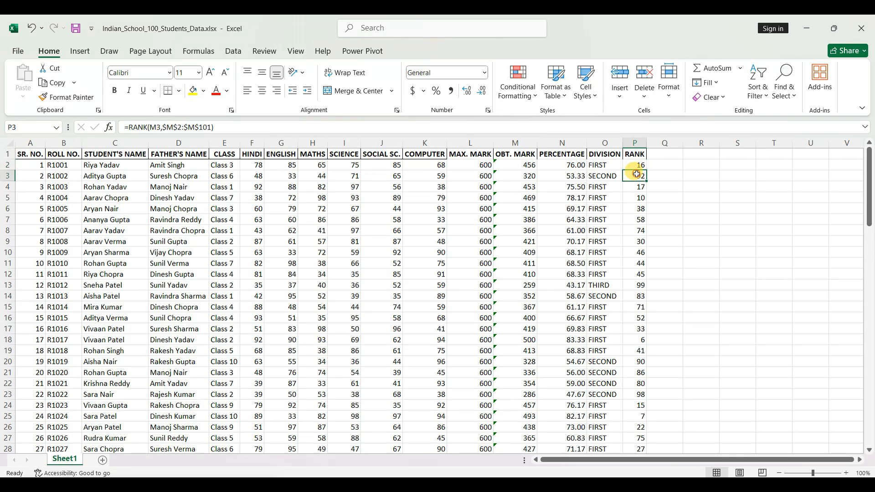
double_click(635, 175)
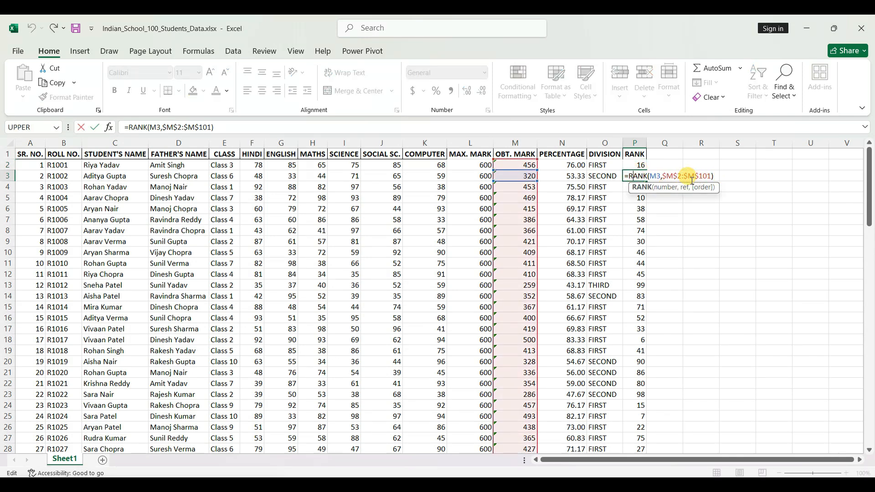
key(Return)
click(642, 167)
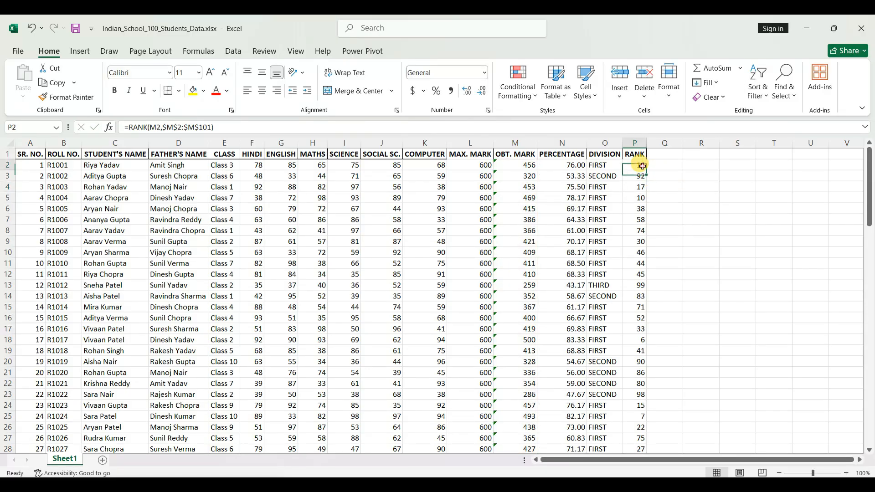
Open the rank formula in P2 for editing and erase it completely
double_click(647, 167)
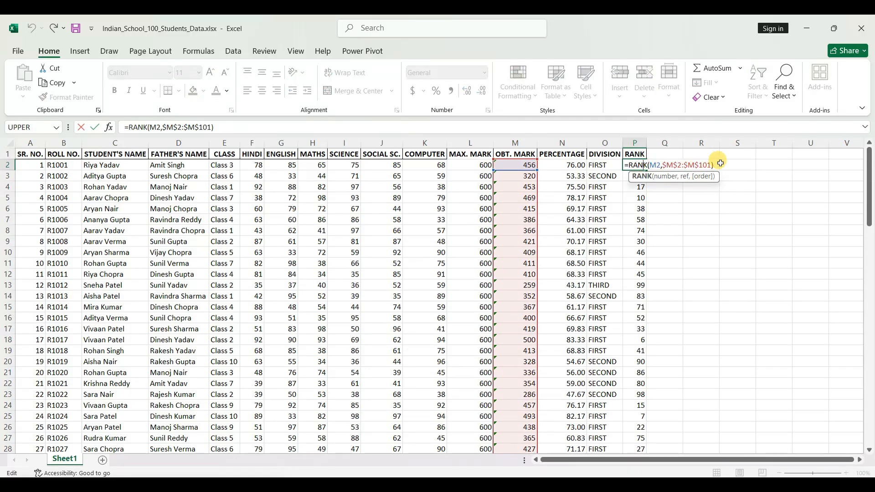
key(BackSpace)
key(BackSpace)
key(BackSpace)
key(BackSpace)
key(BackSpace)
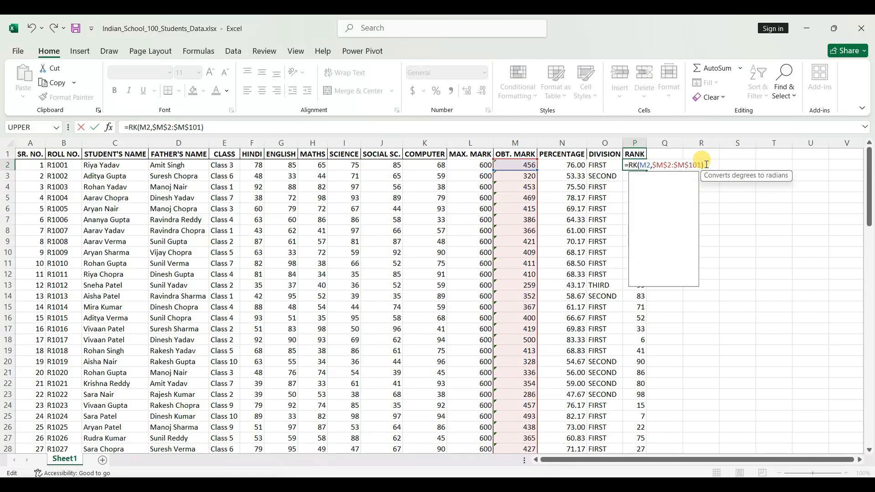
key(Delete)
key(Delete)
key(Delete)
key(Delete)
key(Delete)
key(Delete)
key(Delete)
key(Delete)
key(Delete)
key(Delete)
key(Delete)
key(Delete)
key(Delete)
key(Delete)
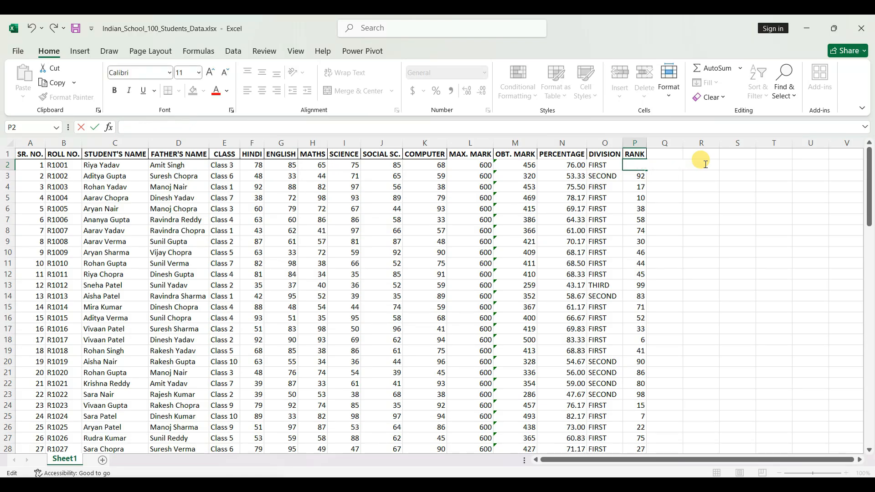
Start the RANK formula in P2 again with M2 as the number argument
text(=RANK)
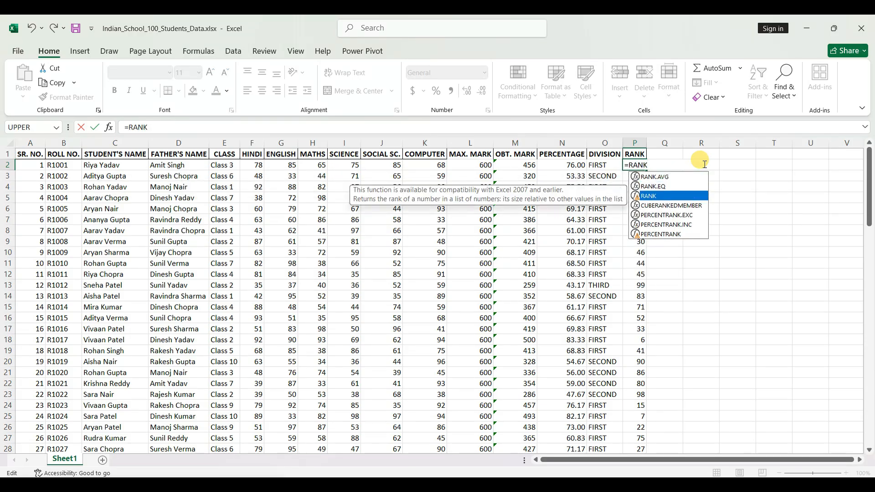
text(()
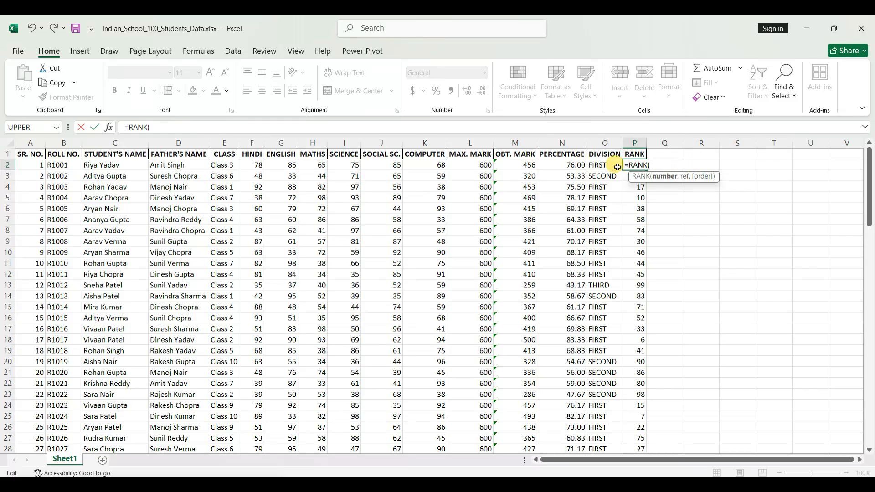
click(523, 164)
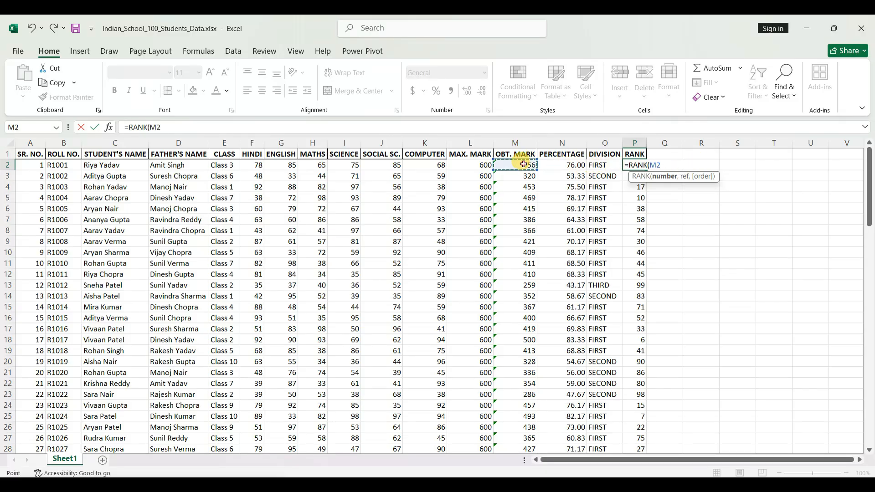
text(,)
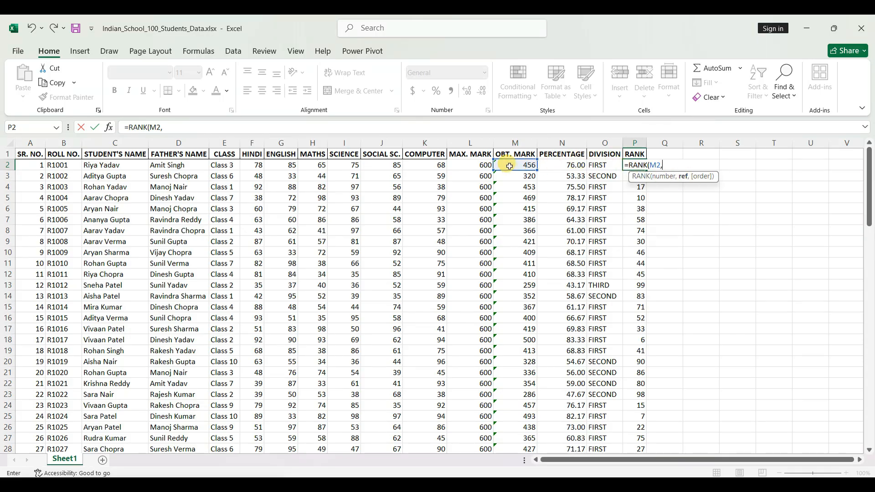
drag(509, 166, 504, 425)
scroll(504, 410, up, 16)
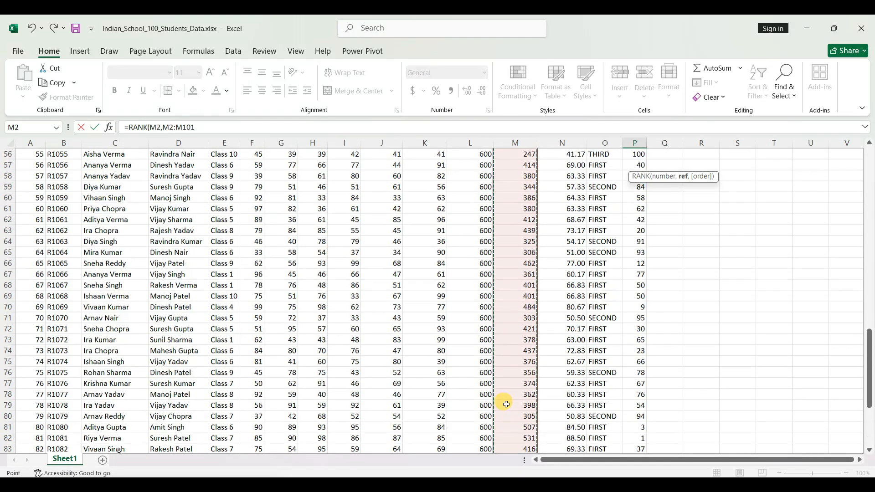
scroll(504, 404, up, 8)
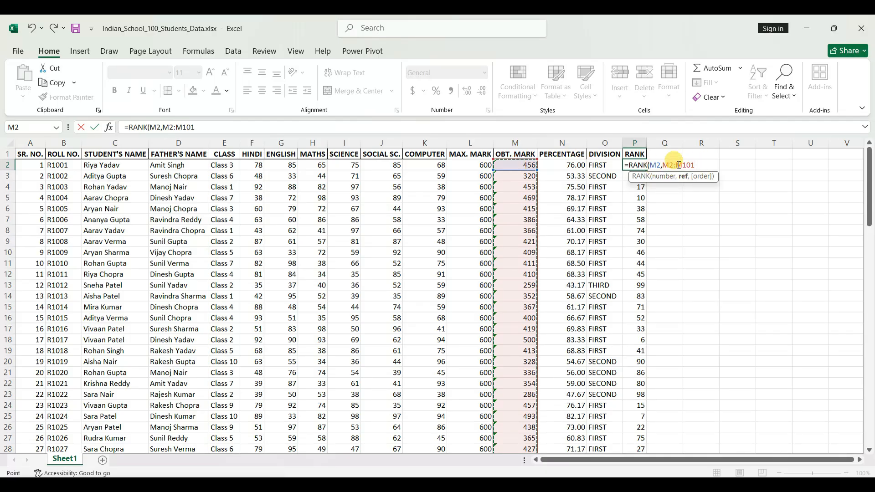
key(BackSpace)
key(BackSpace)
key(BackSpace)
key(BackSpace)
key(BackSpace)
key(BackSpace)
key(BackSpace)
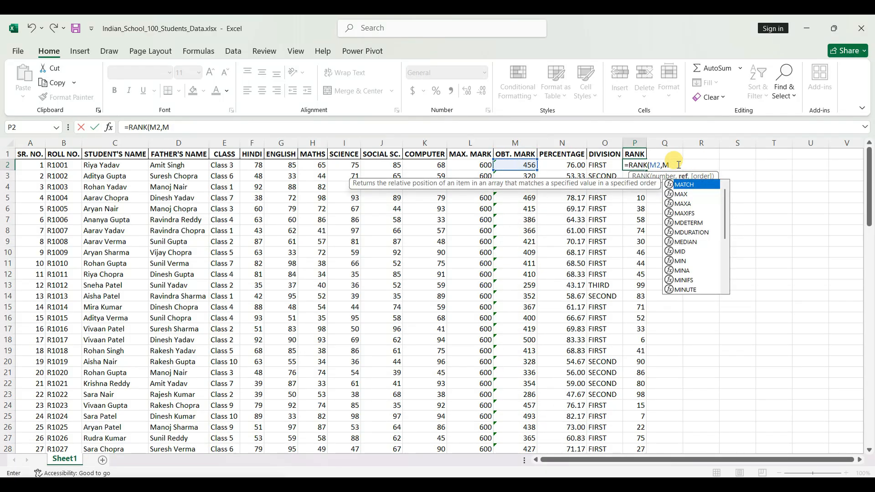
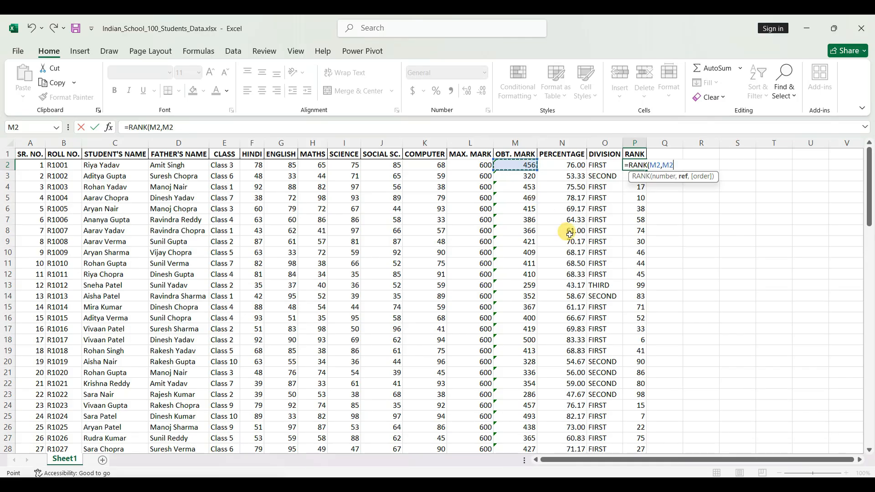
Extend the RANK reference to the relative range M2:M101, complete the formula without absolute references, and reselect P2
key(ctrl+shift+Down)
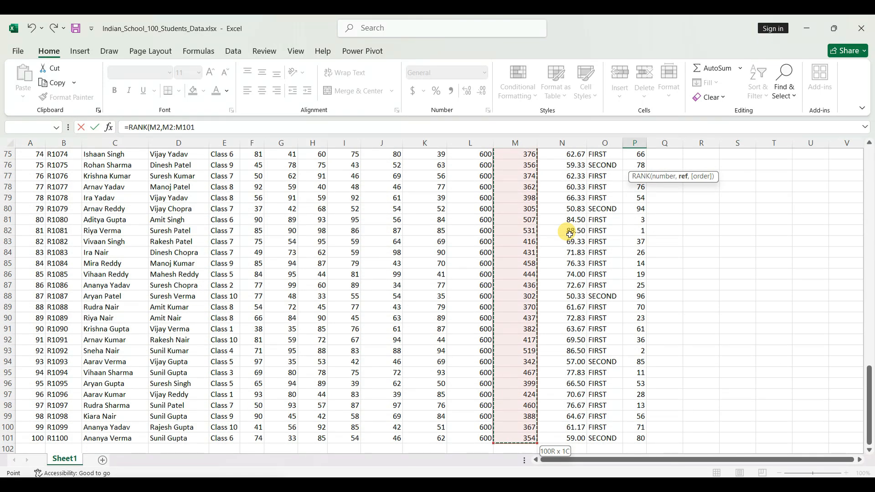
scroll(661, 237, up, 20)
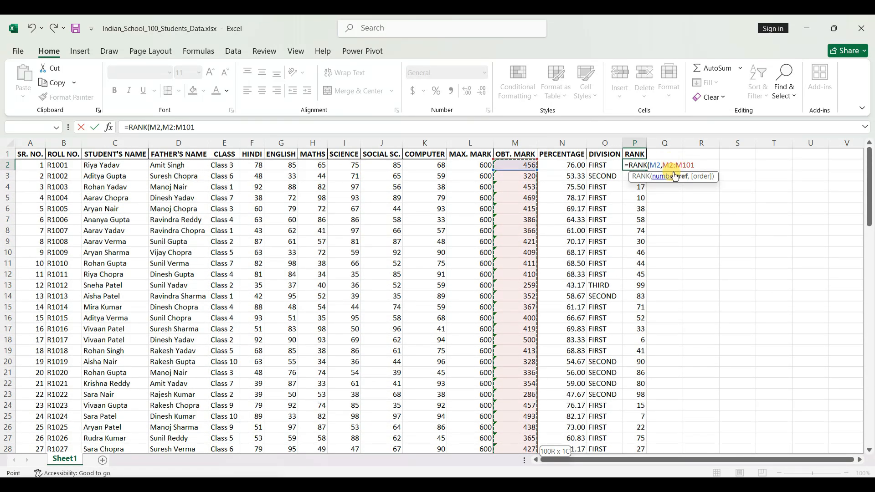
key(Return)
click(646, 167)
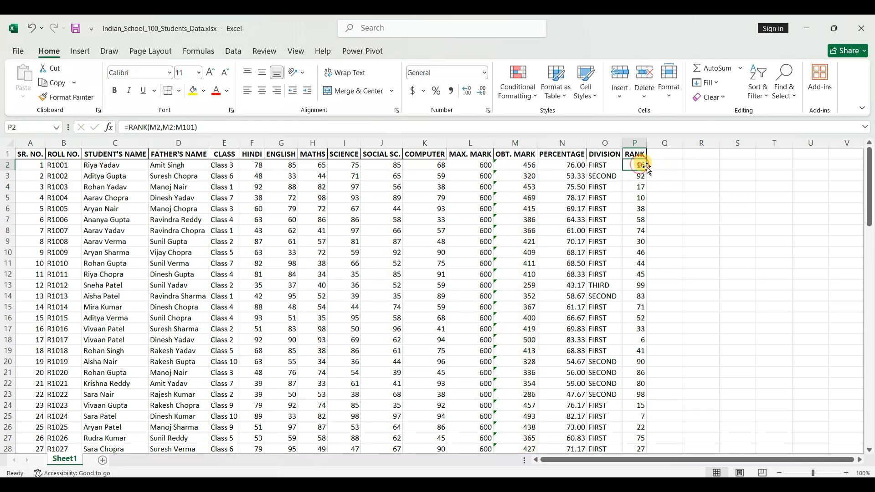
Fill the relative rank formula from P2 down to P15, check P15, and extend the fill through the whole RANK column
drag(647, 168, 640, 308)
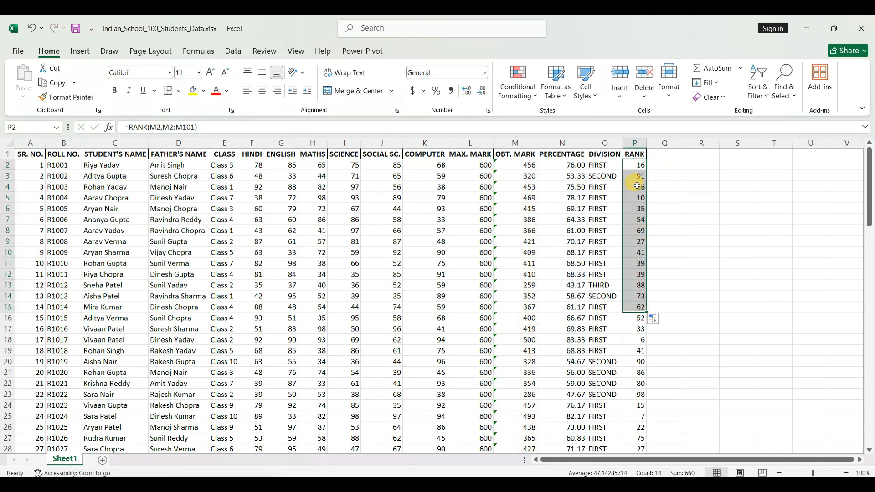
click(637, 306)
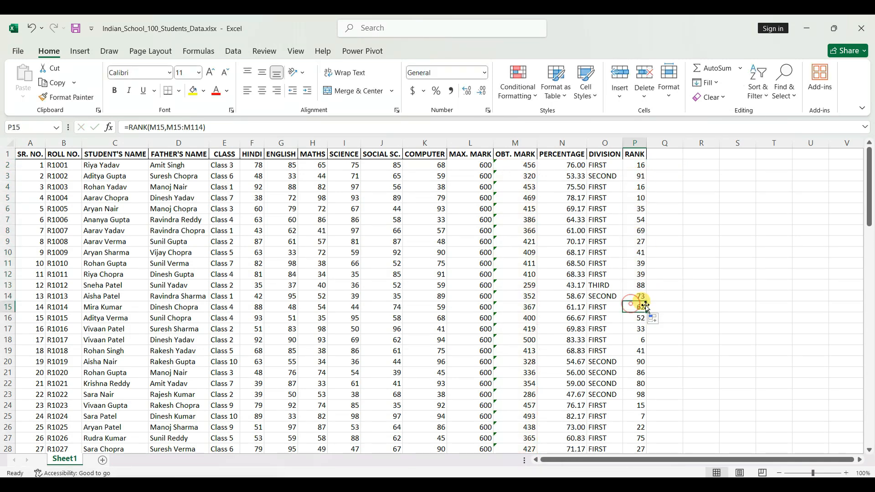
click(638, 165)
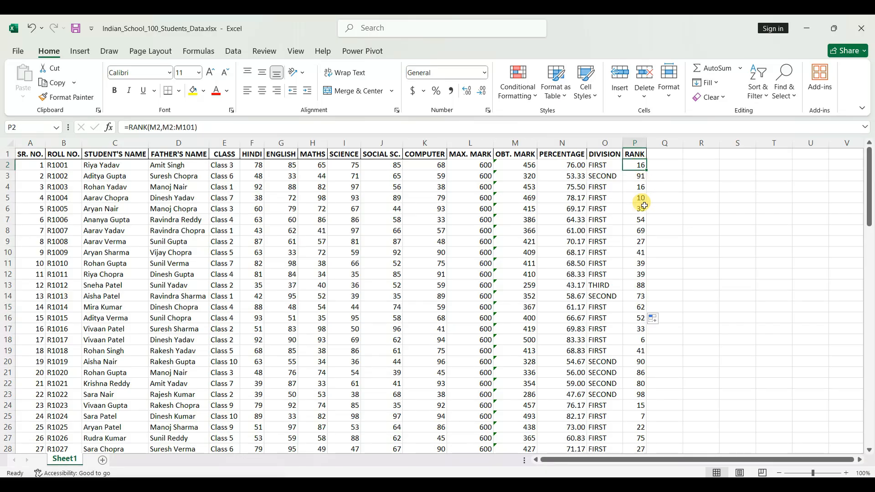
double_click(646, 170)
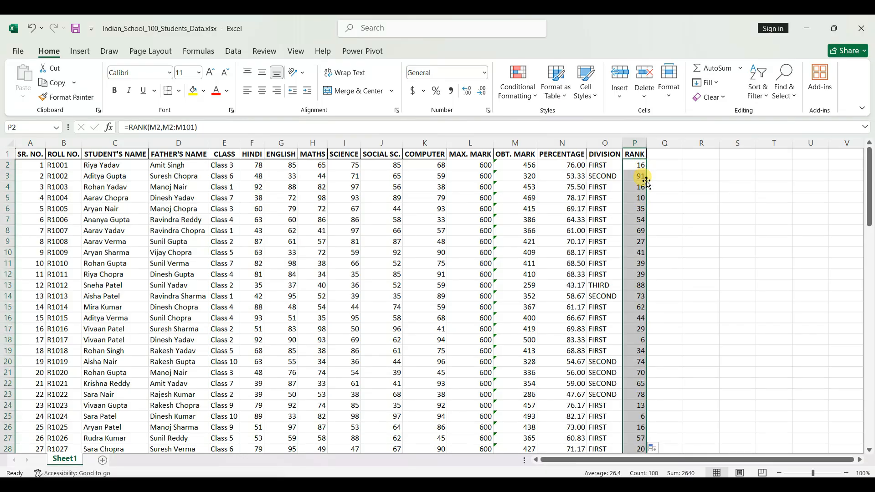
Examine the filled formulas in P4, P3 and P6 and trace how far the reference range of P6 extends below the data
click(636, 426)
click(636, 165)
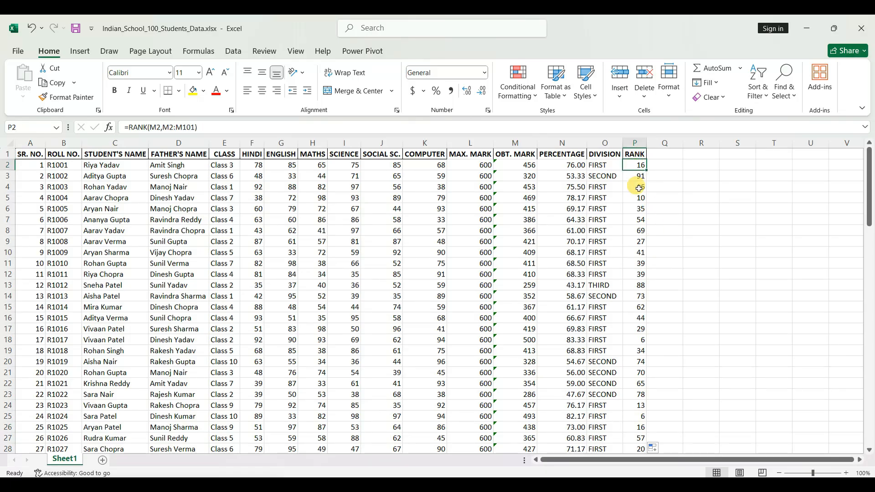
click(638, 187)
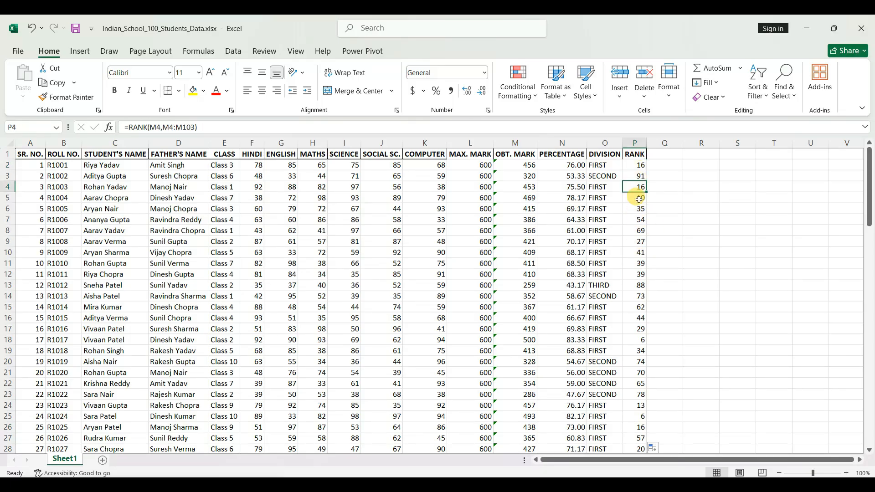
double_click(637, 176)
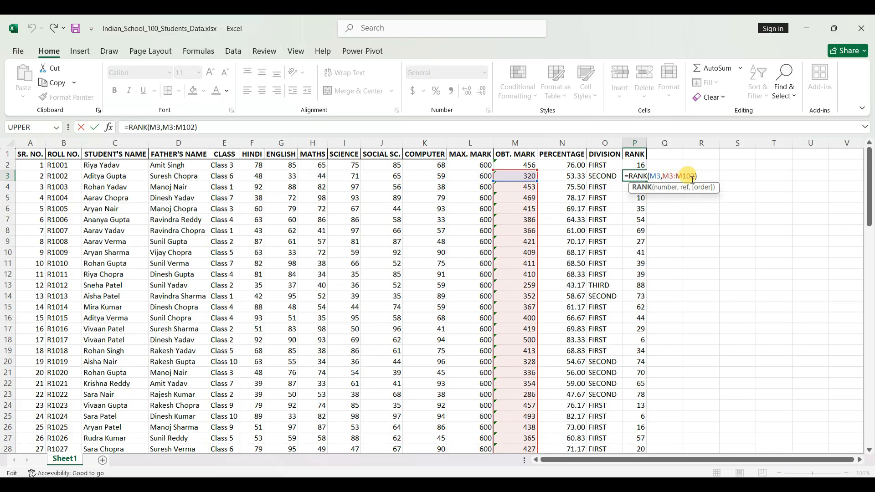
double_click(637, 209)
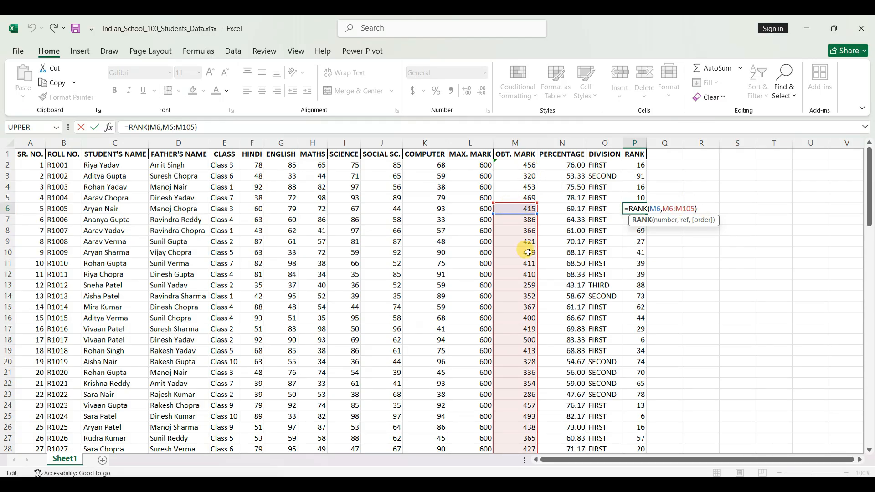
scroll(532, 255, down, 7)
scroll(533, 278, down, 20)
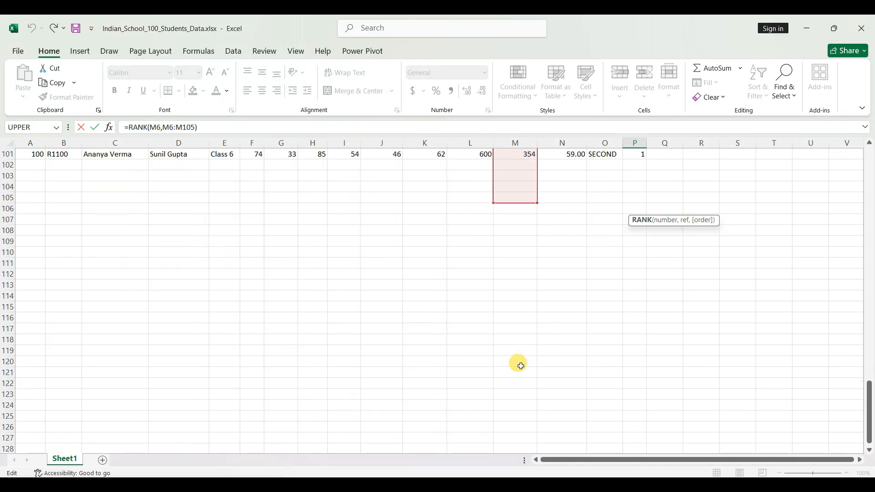
scroll(517, 232, up, 4)
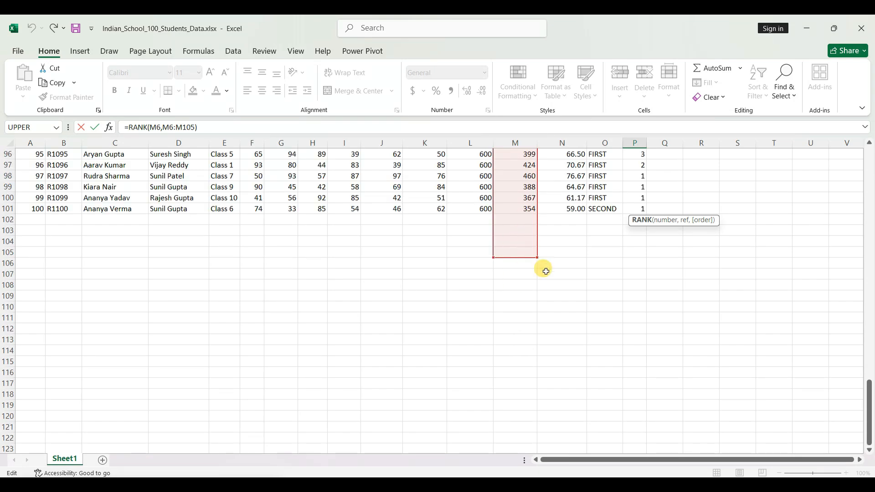
scroll(546, 271, up, 17)
scroll(551, 271, up, 15)
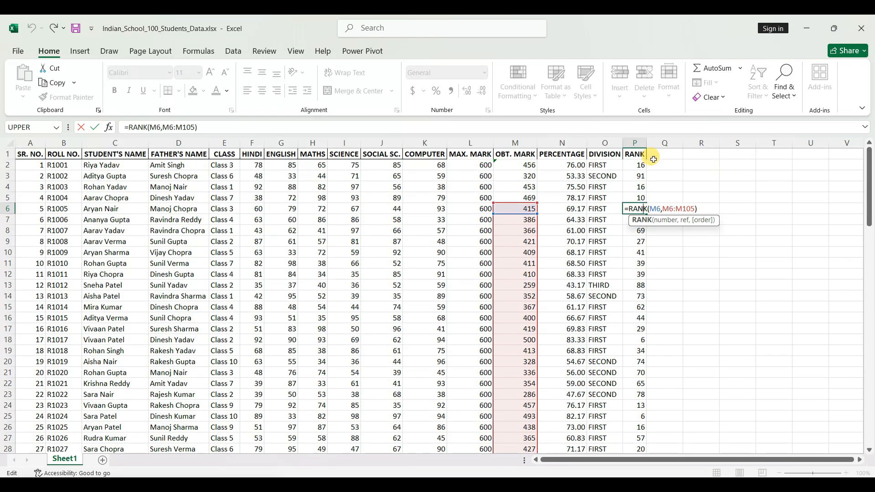
Change the reference range in P2's rank formula to absolute $M$2:$M$101, complete the formula, and reselect P2
double_click(639, 165)
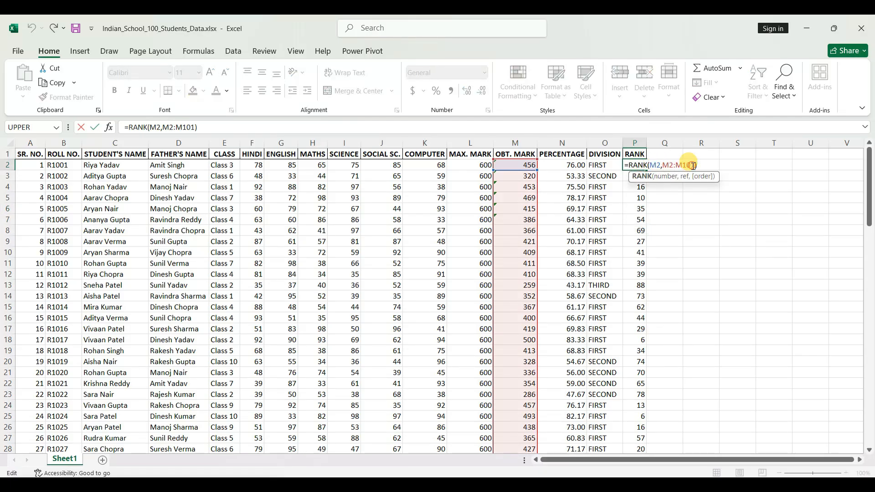
click(693, 165)
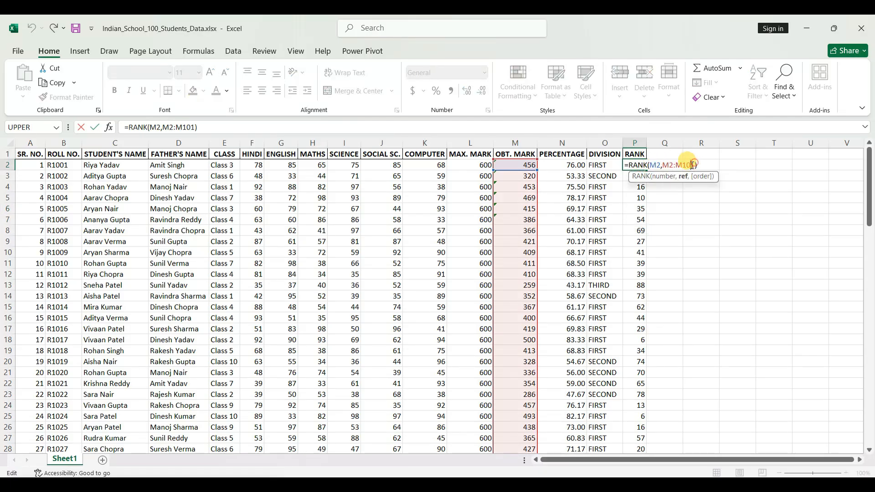
drag(692, 165, 662, 165)
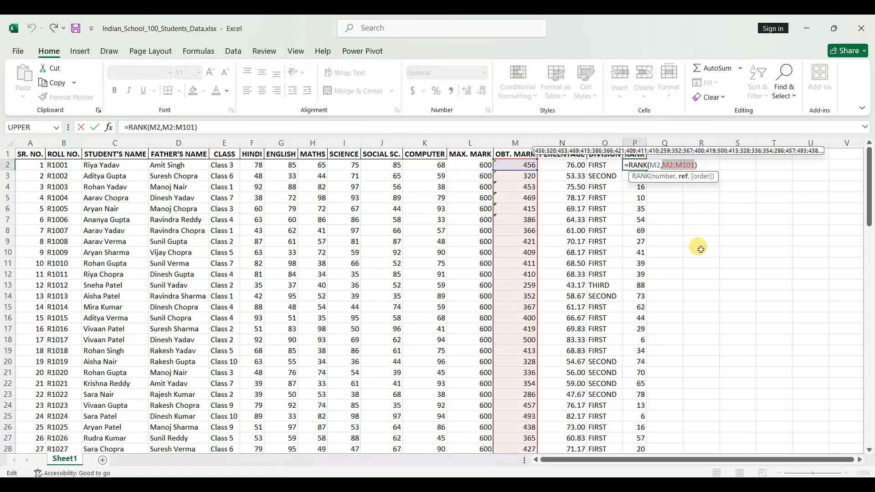
key(F4)
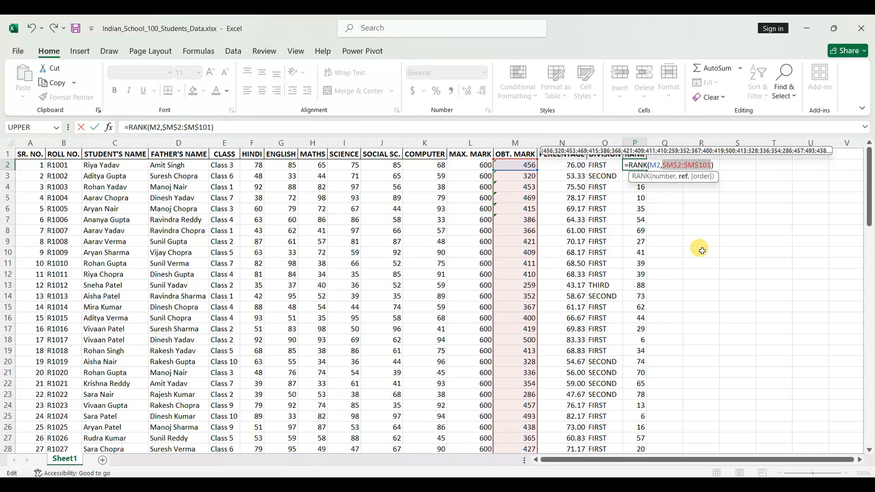
key(Return)
click(641, 166)
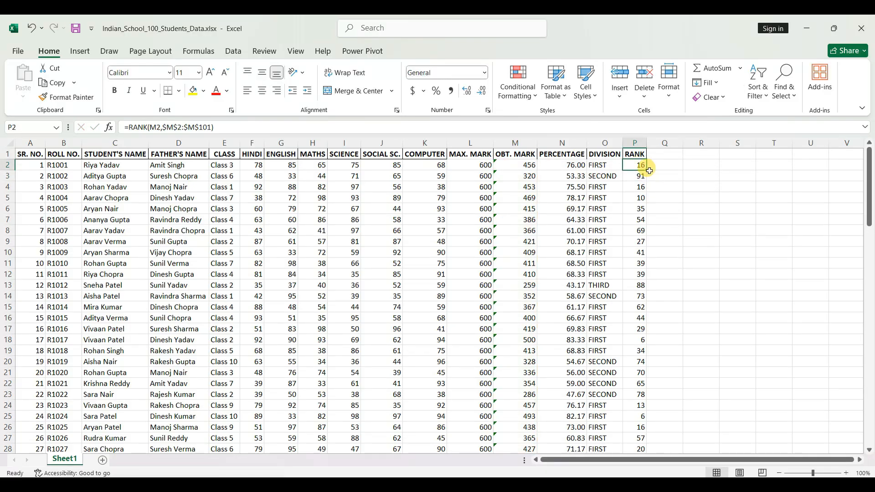
Fill the absolute-range rank formula from P2 down the whole RANK column and check P16 and the rows below
double_click(647, 170)
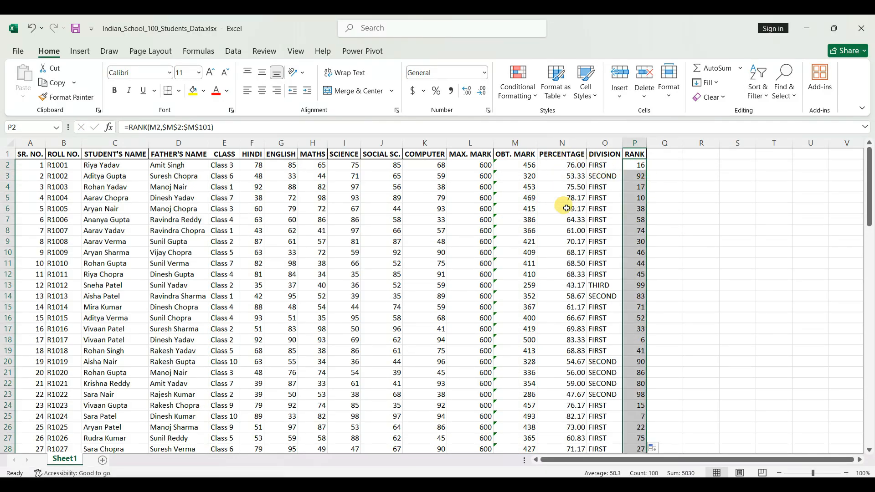
click(641, 318)
scroll(639, 309, down, 8)
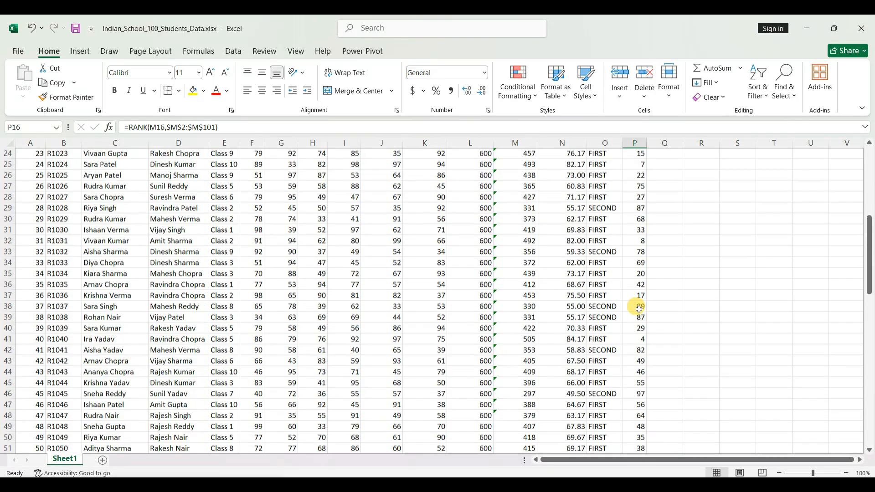
scroll(639, 309, down, 9)
scroll(640, 311, up, 17)
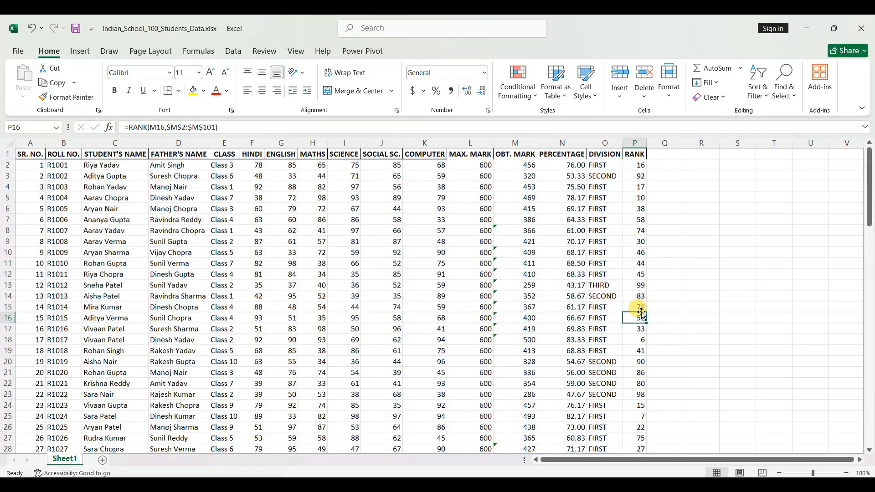
Sort the student records by the RANK column from smallest to largest
click(637, 167)
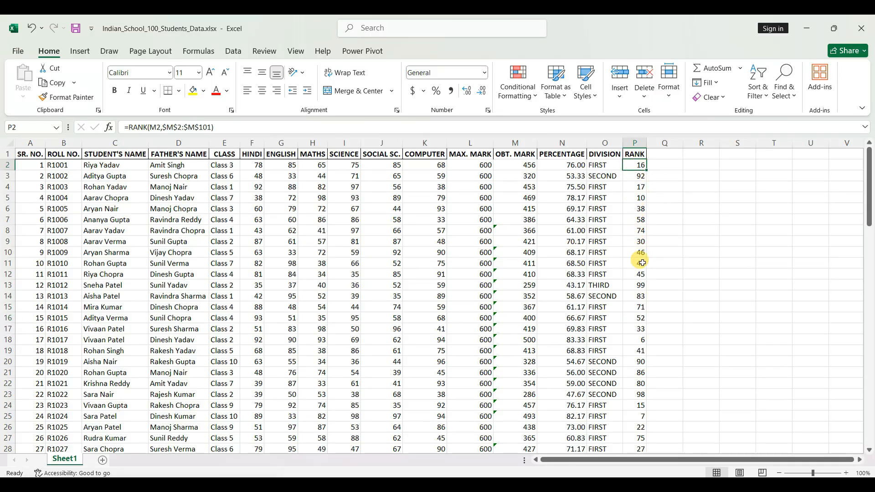
click(767, 98)
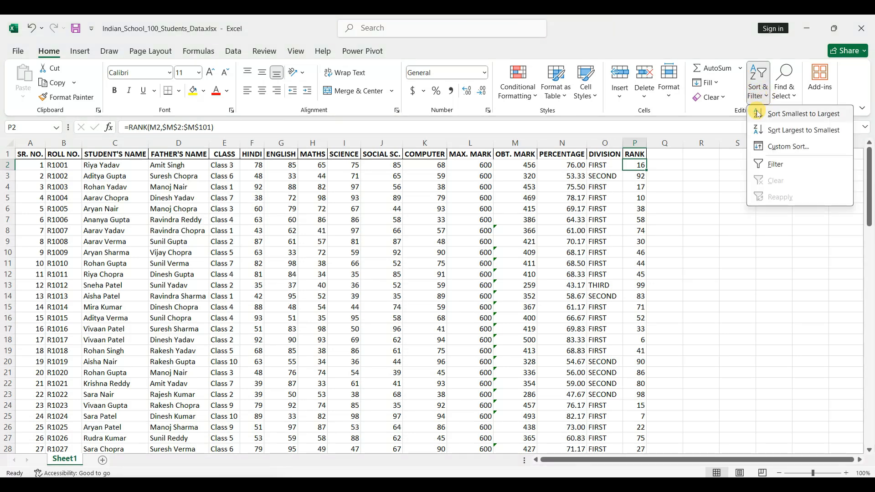
click(791, 118)
click(638, 252)
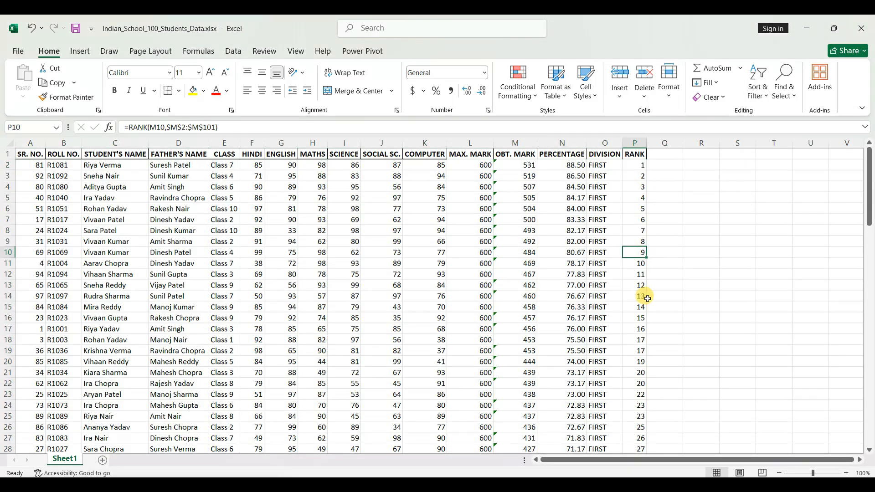
Examine the sorted ranks down to the last student and compare whole records such as rows 12, 2 and 6
scroll(640, 252, down, 5)
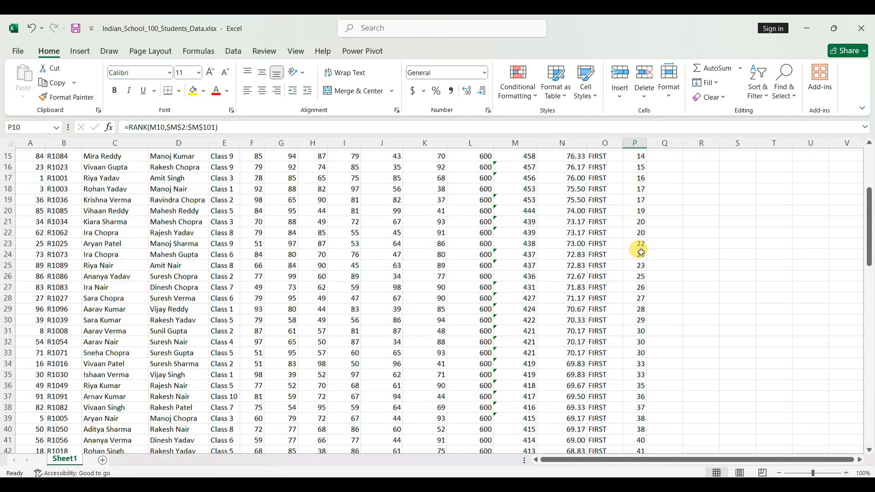
scroll(641, 252, down, 20)
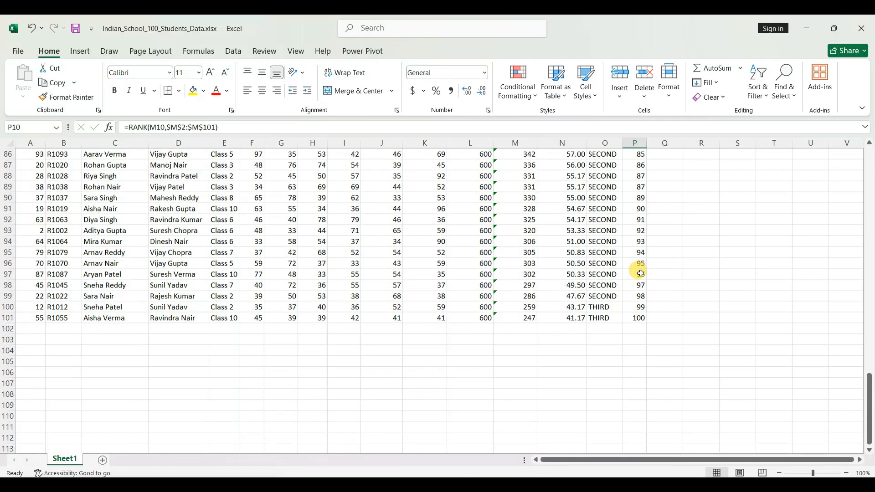
scroll(637, 310, up, 7)
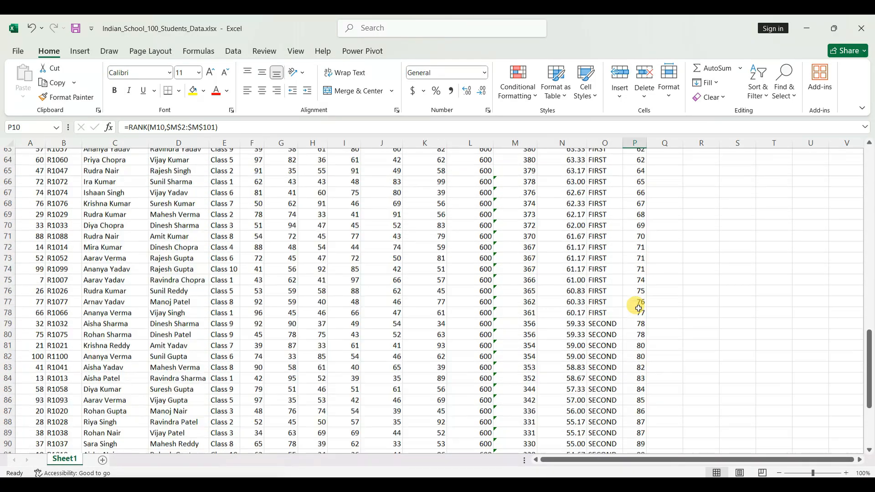
scroll(637, 308, up, 20)
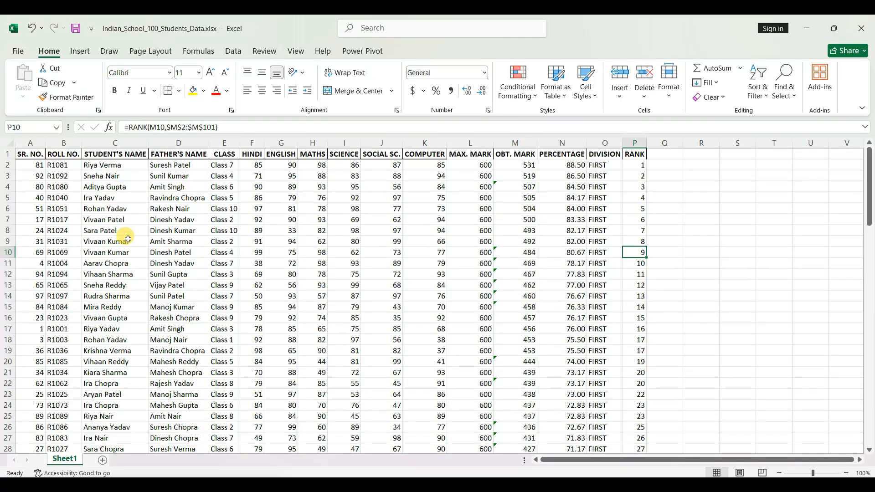
drag(99, 273, 638, 274)
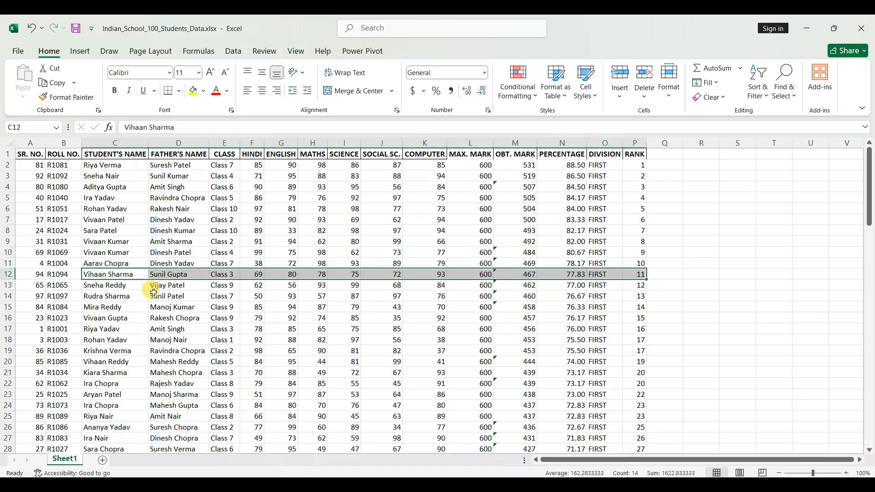
click(165, 262)
drag(91, 165, 635, 164)
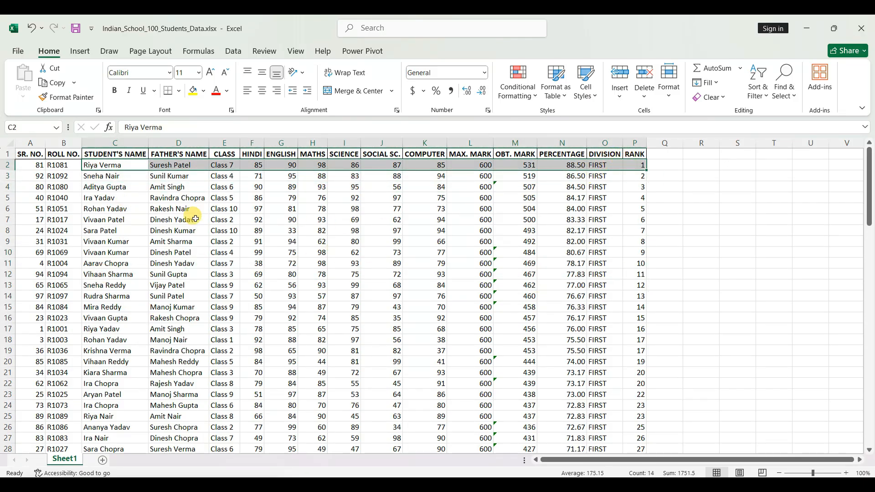
drag(97, 208, 637, 209)
drag(478, 230, 440, 230)
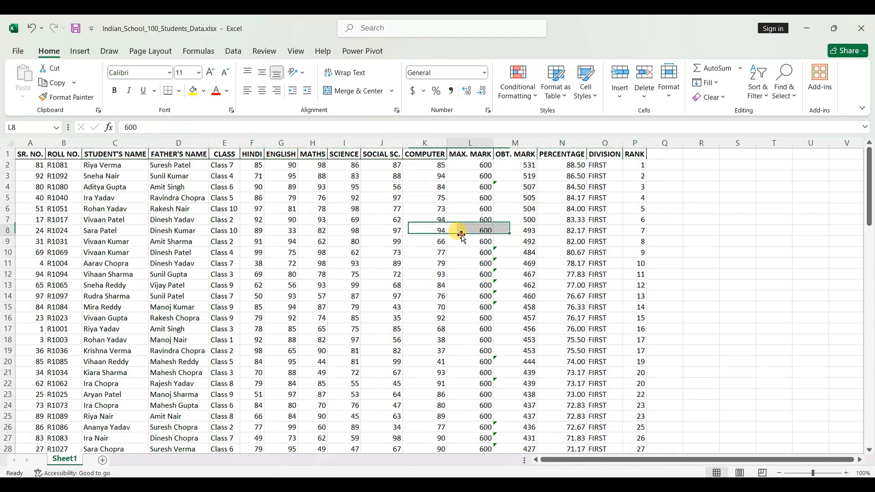
click(461, 233)
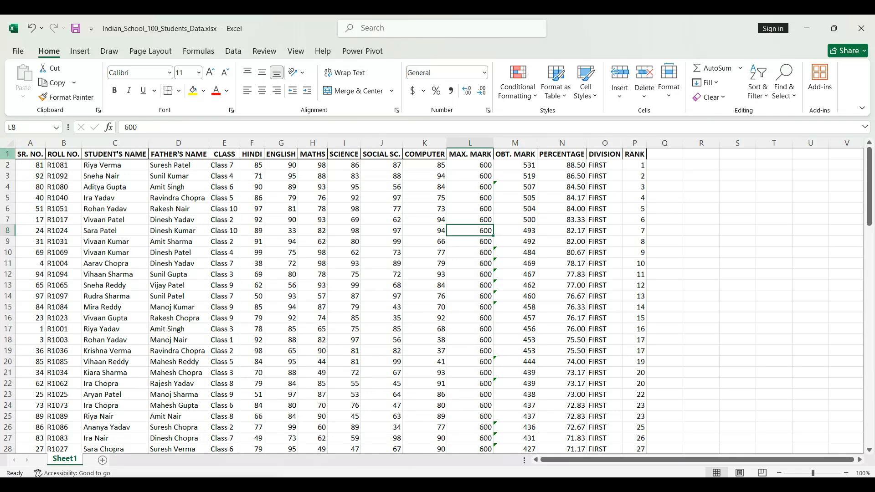
Insert seven blank rows above the header row and enter MAHATAMA GADHI INTERMEDIATE COLLEGE in A1
drag(8, 154, 7, 224)
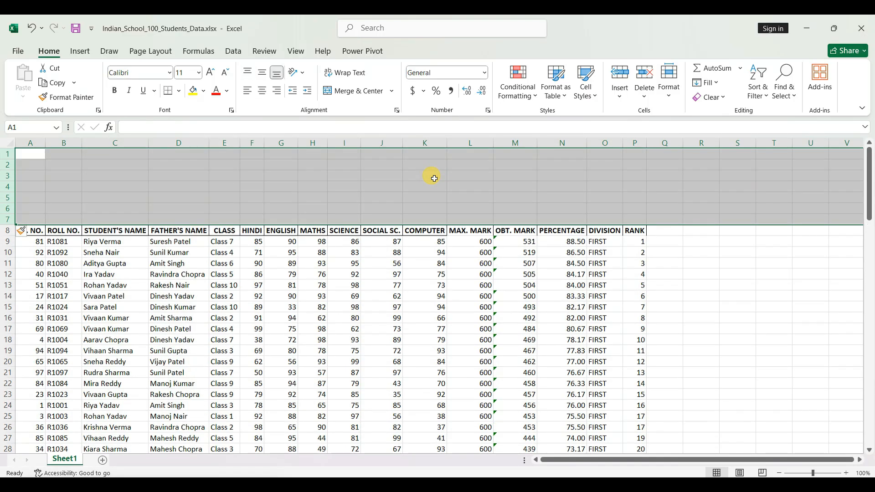
click(32, 164)
key(Up)
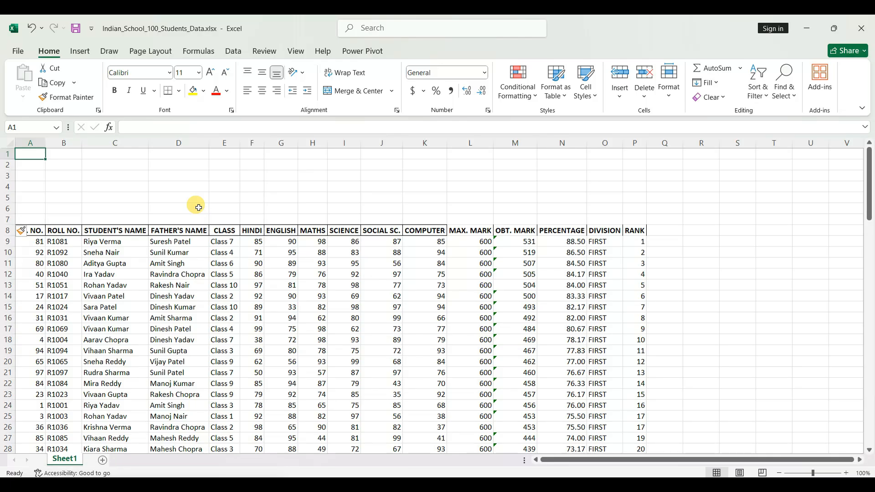
text(MAHATAMA GADHI INTERMEDIATE COLLE)
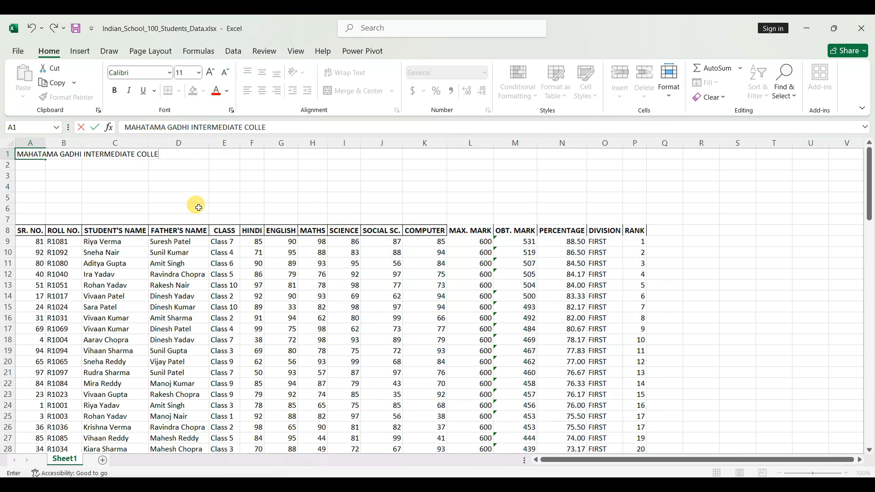
key(Return)
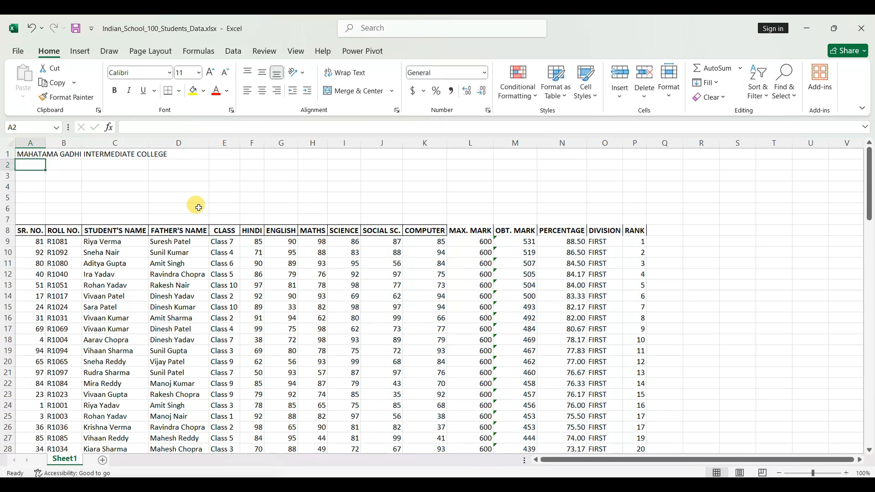
Move the college title from A1 to C1
drag(36, 155, 63, 184)
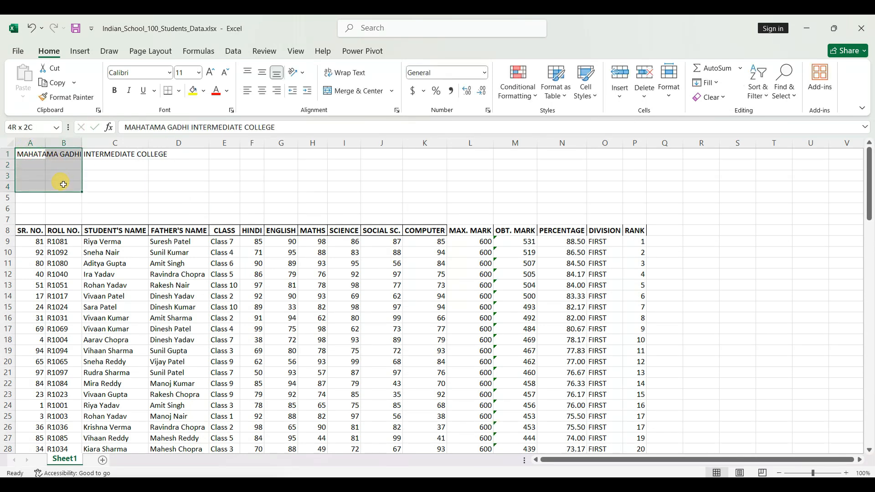
click(31, 175)
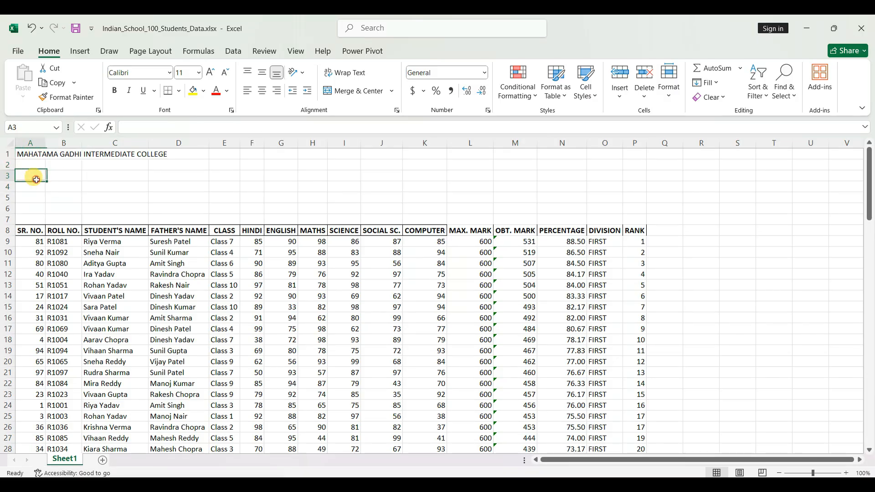
click(32, 156)
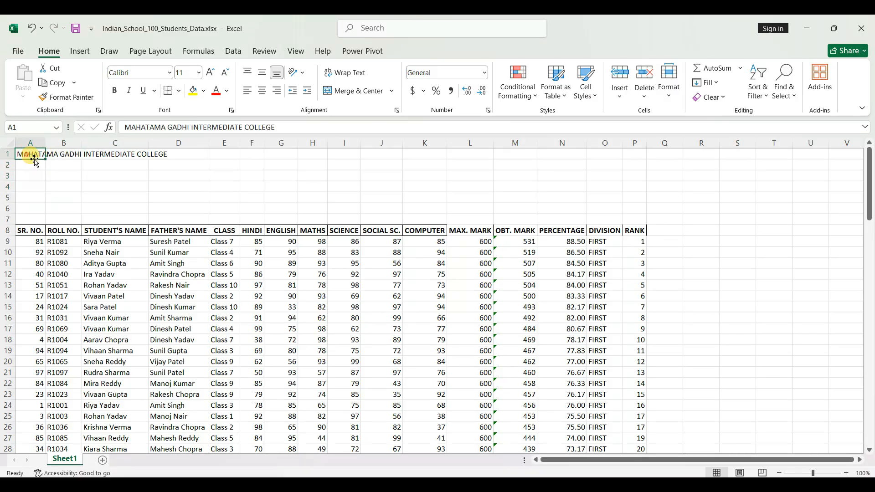
click(54, 83)
click(96, 150)
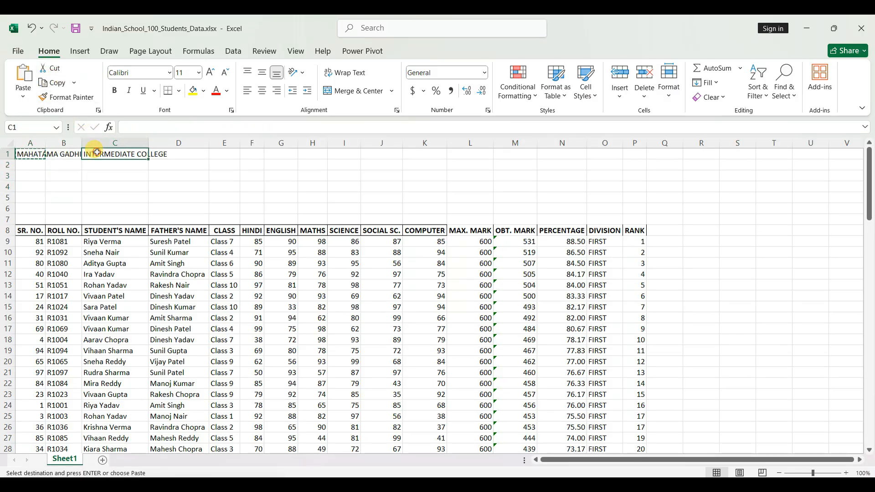
click(24, 78)
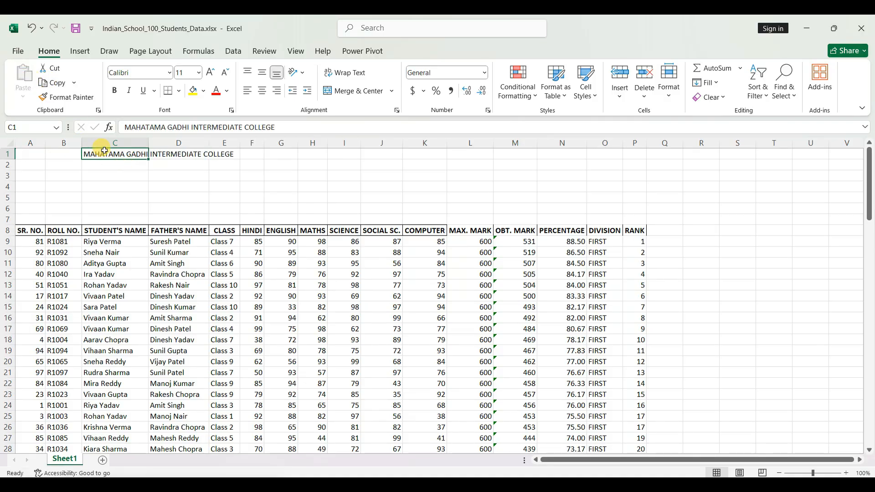
Merge and center the title across C1:P5 and align it to the vertical middle
drag(97, 154, 633, 197)
click(364, 90)
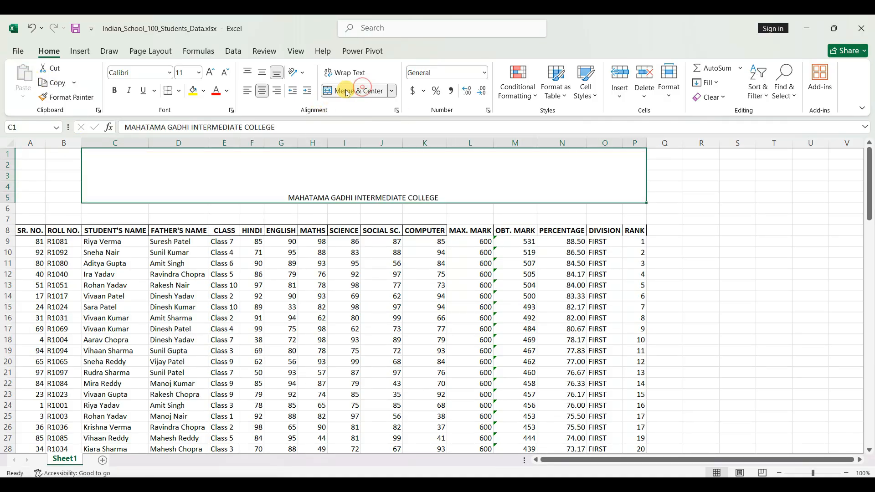
click(266, 74)
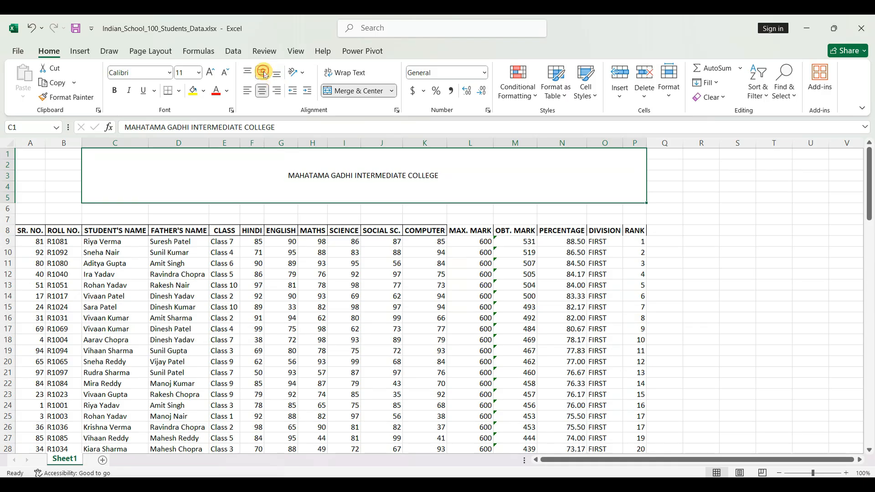
Enlarge the college title to font size 36 and fill its merged block with light orange
click(210, 73)
click(210, 73)
click(210, 73)
click(210, 73)
click(210, 73)
click(210, 73)
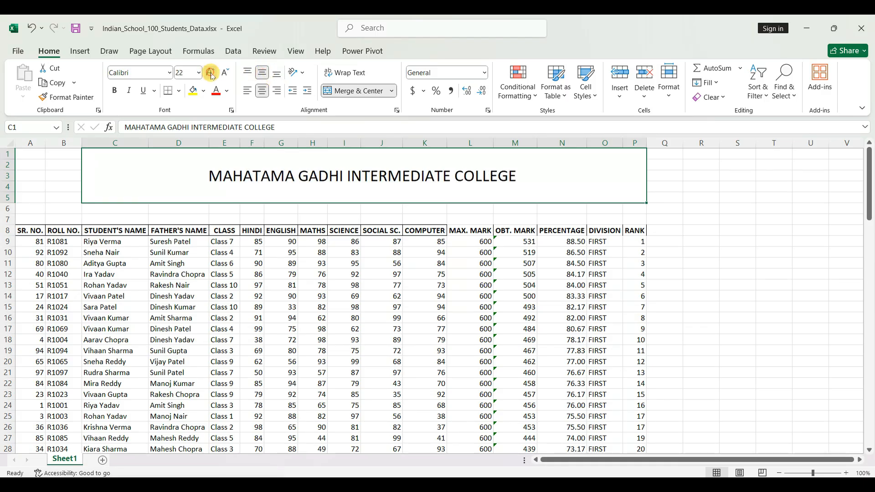
click(210, 73)
click(210, 73)
click(210, 73)
click(210, 73)
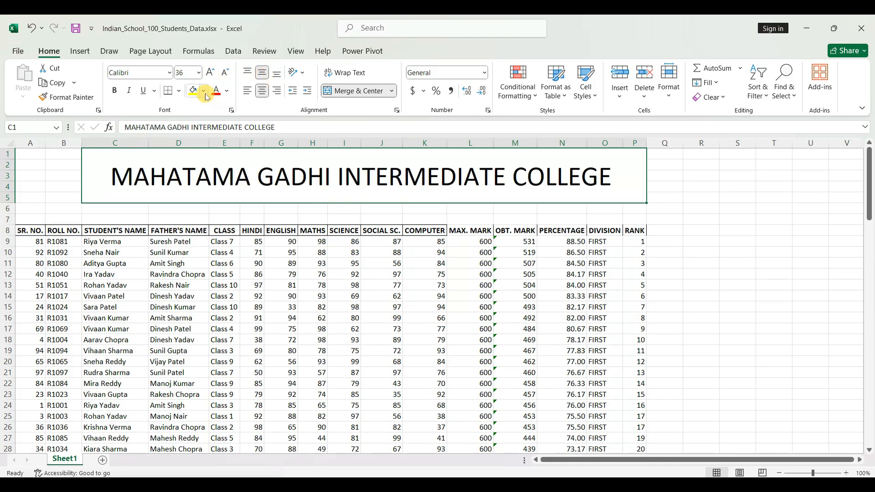
click(204, 90)
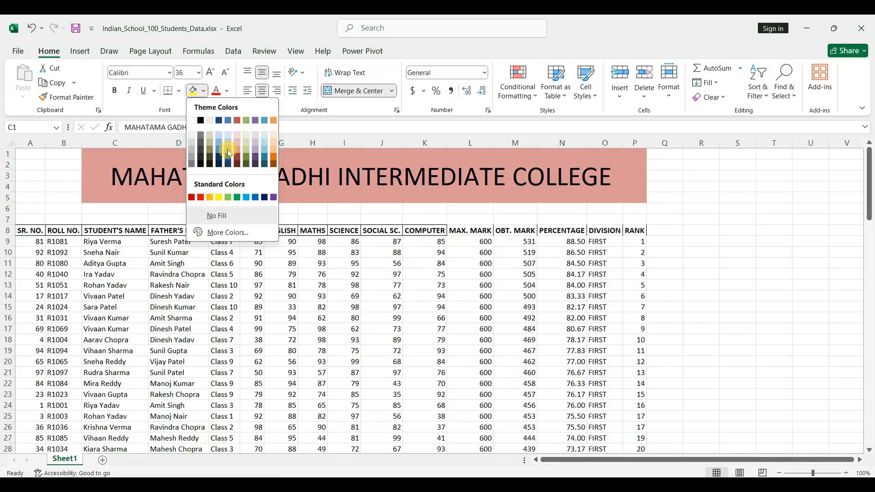
click(273, 140)
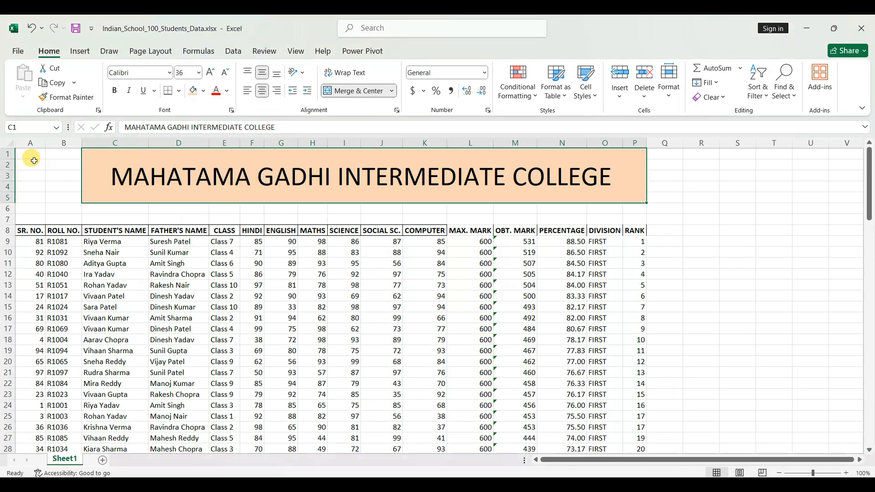
Merge and center A1:B5 as the logo cell and search online pictures for SCHOOL LOGO PNG
drag(30, 155, 63, 198)
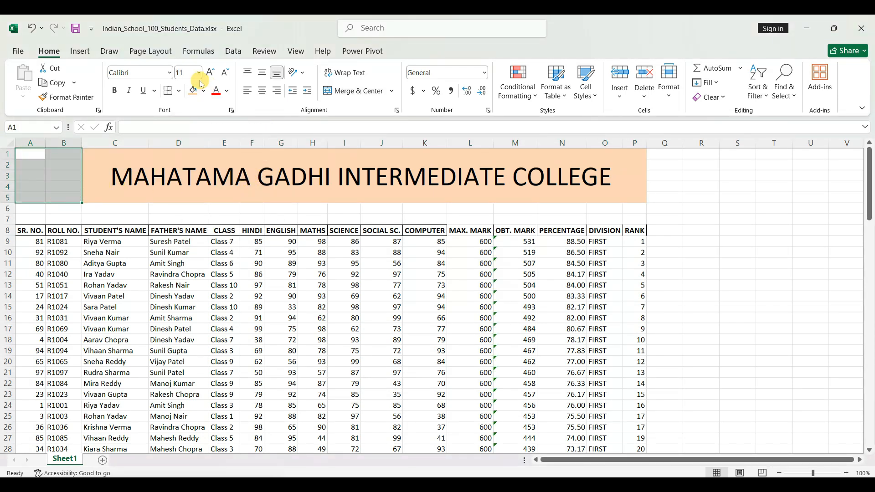
click(347, 90)
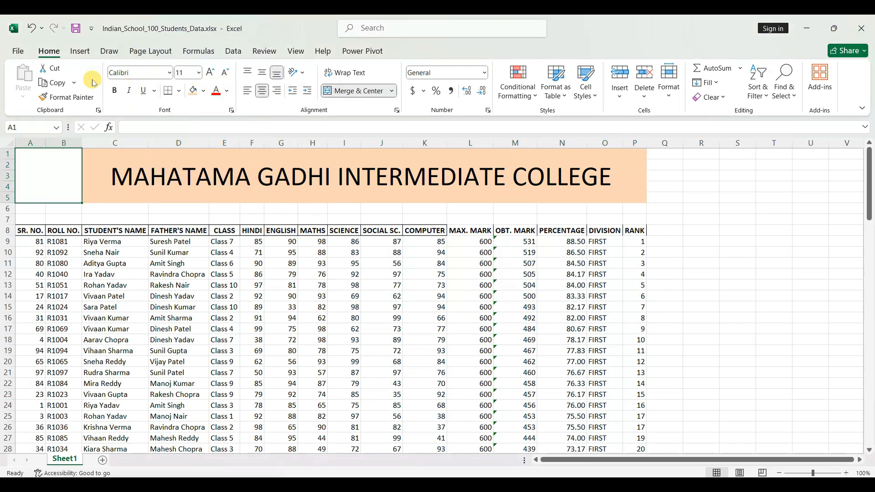
click(80, 52)
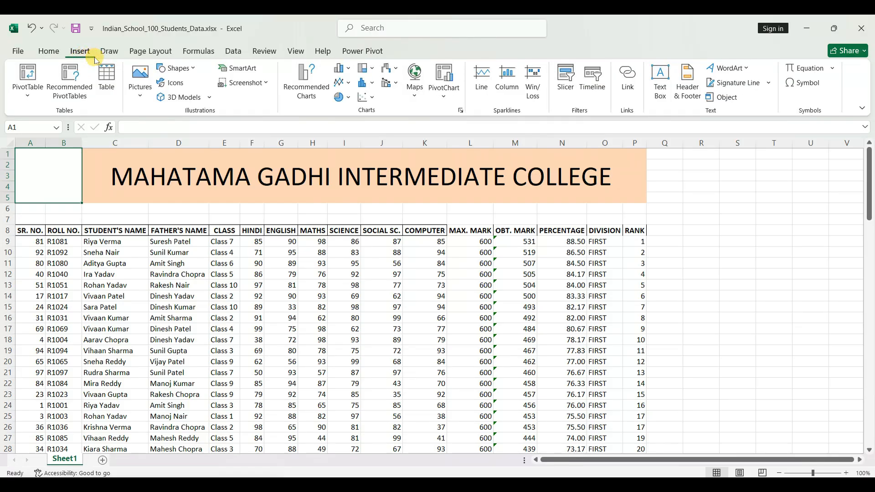
click(138, 93)
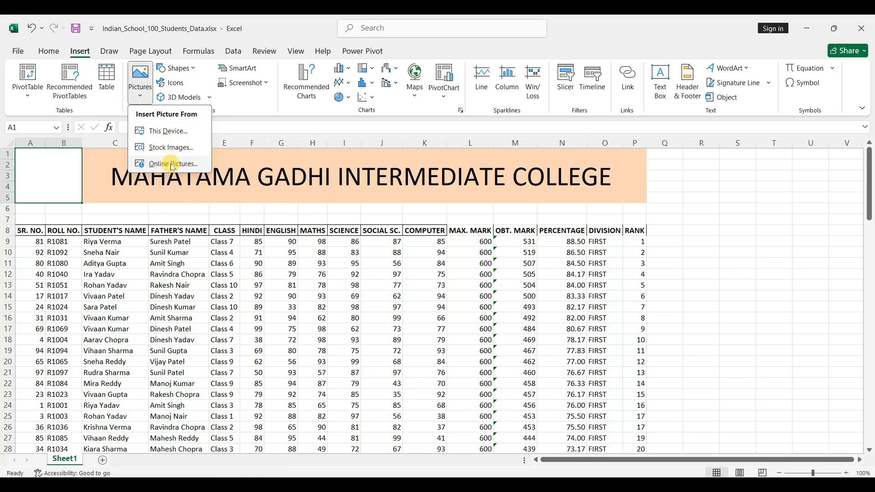
click(185, 166)
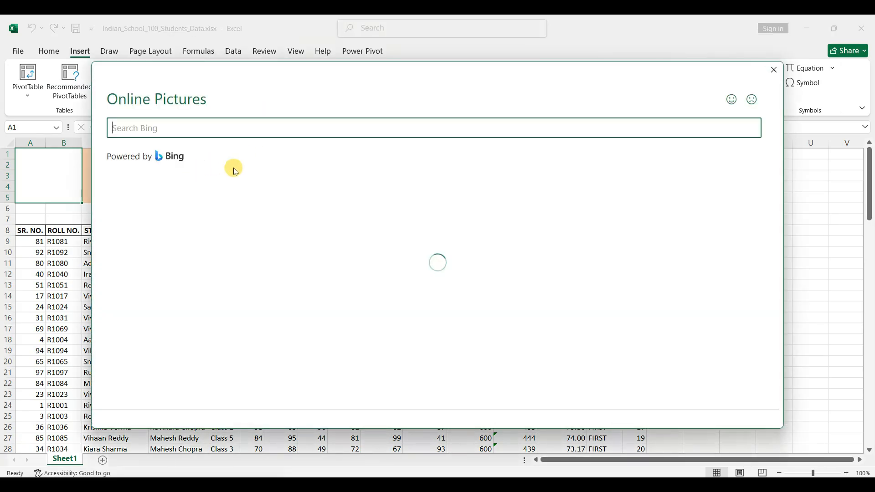
click(190, 131)
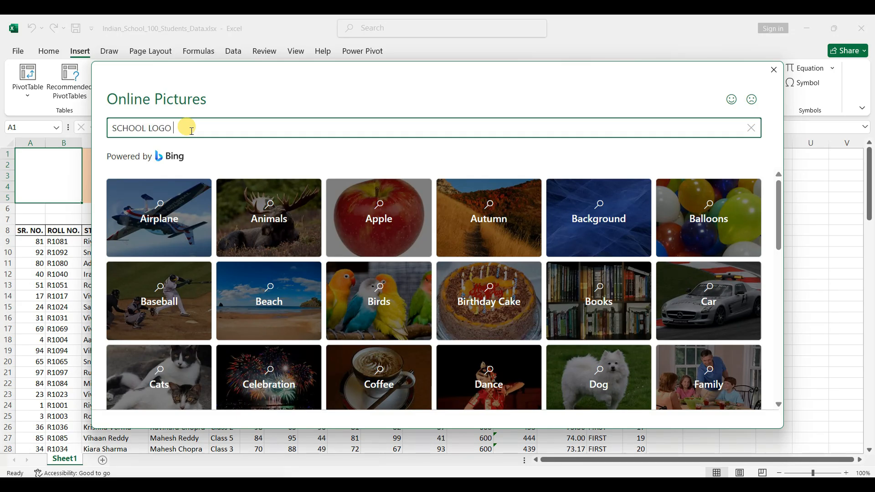
text(SCHOOL LOGO PNG)
key(Return)
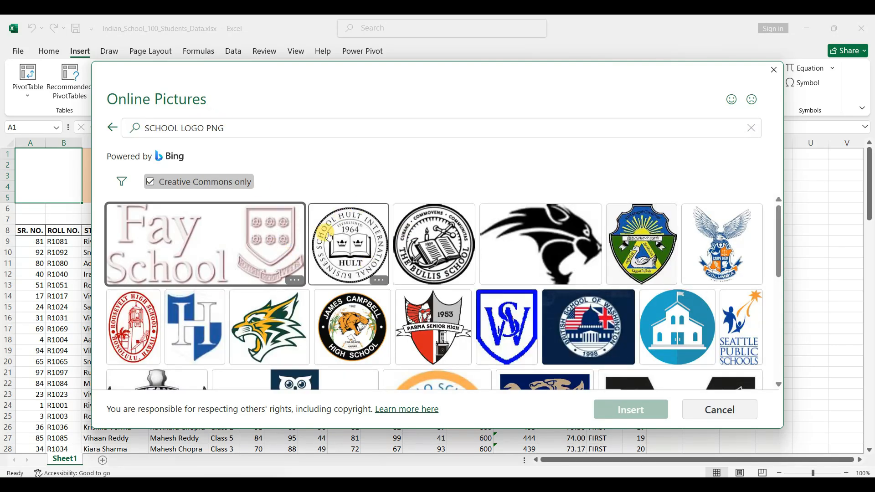
Insert the round black-and-white Hult International Business School logo from the picture results
scroll(327, 245, down, 3)
scroll(364, 283, down, 3)
scroll(365, 276, up, 5)
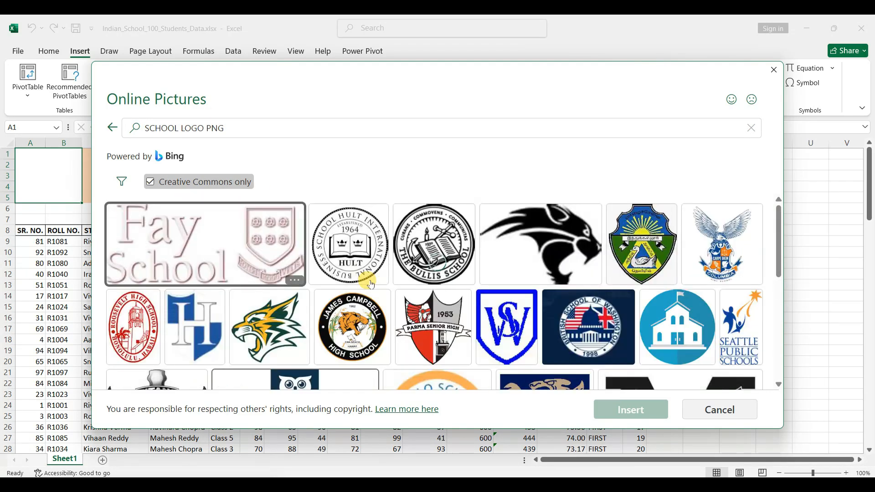
click(342, 258)
click(631, 408)
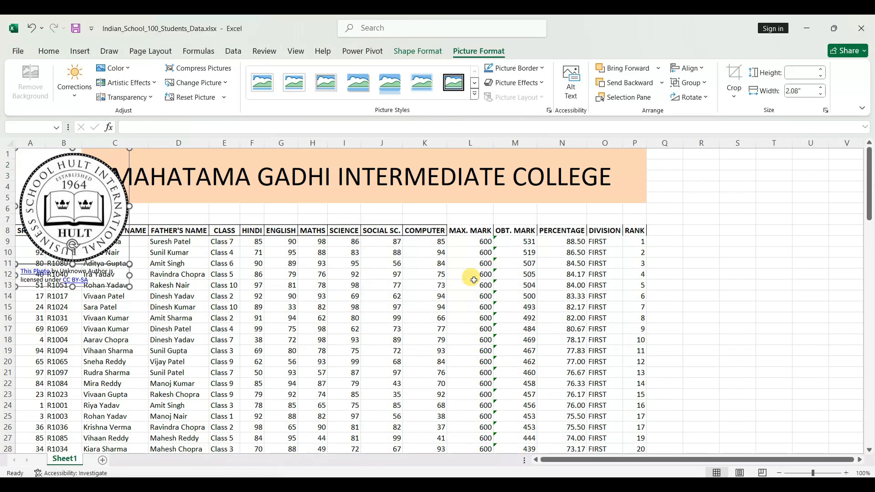
Move the logo aside onto columns N to P and delete the photo attribution text box over rows 11 to 13
click(185, 305)
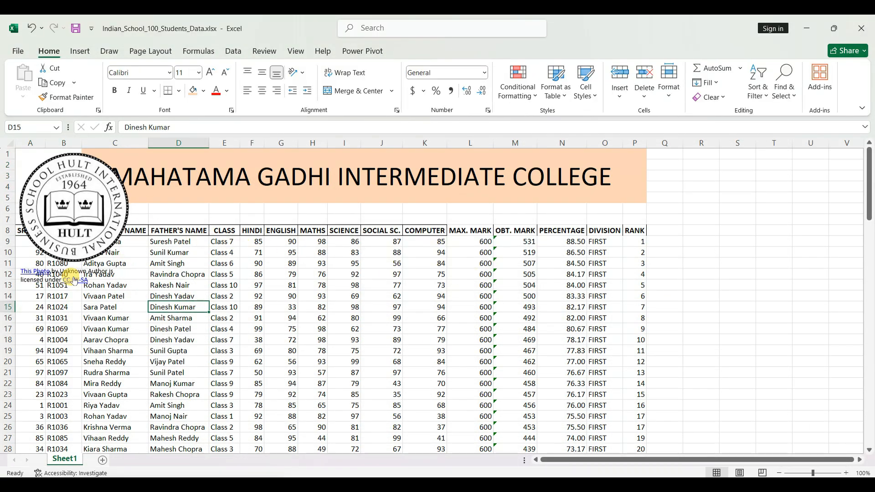
click(93, 232)
drag(93, 233, 621, 251)
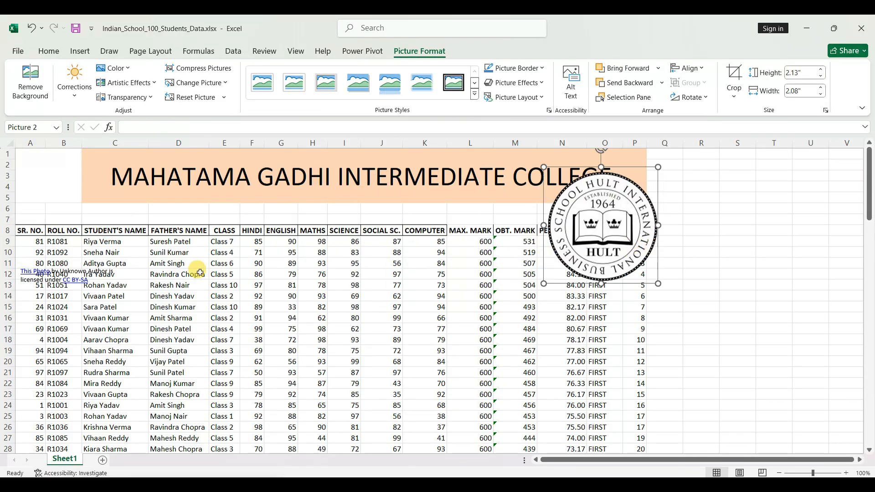
click(27, 273)
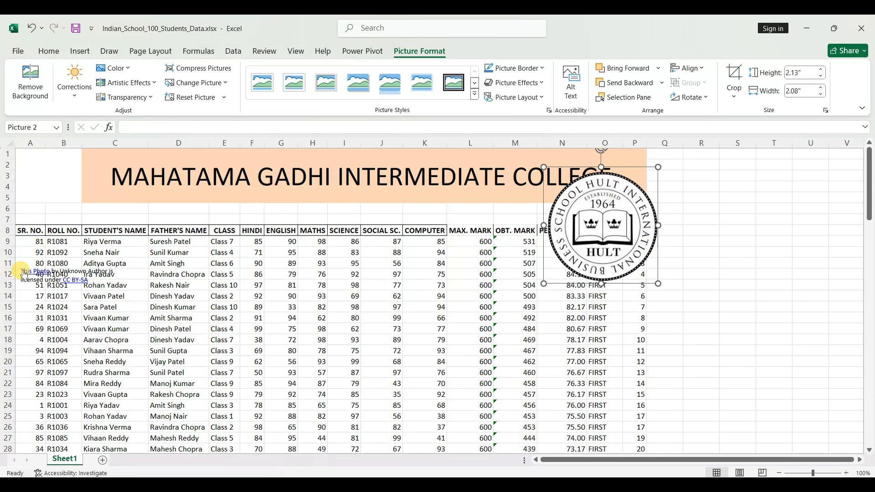
right_click(23, 274)
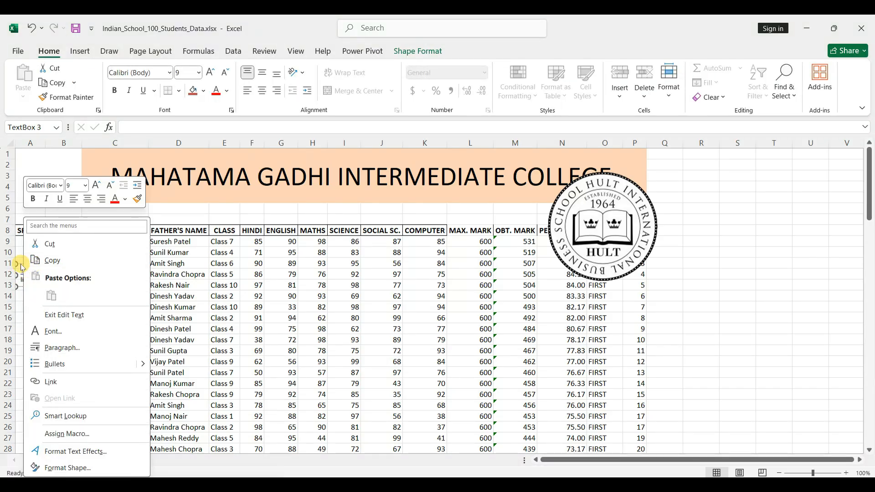
click(34, 263)
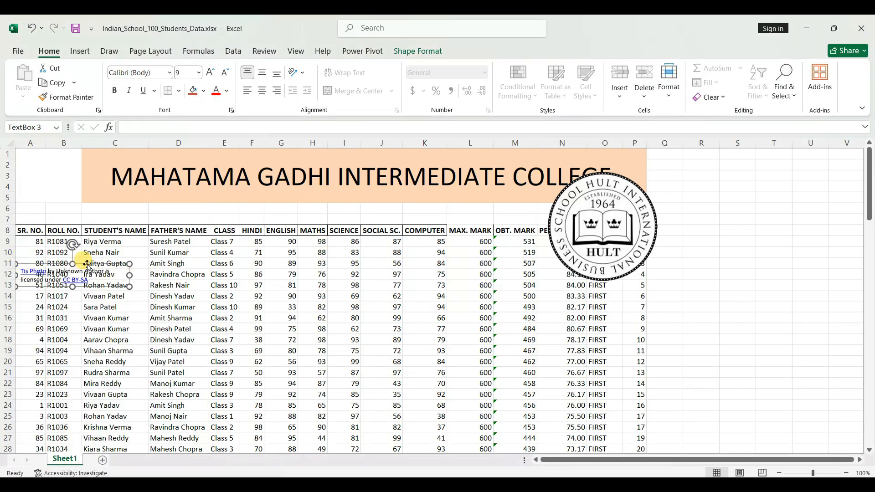
key(Delete)
Move the logo back to the sheet's upper-left corner and shrink it to fit the merged block A1:B5
click(606, 189)
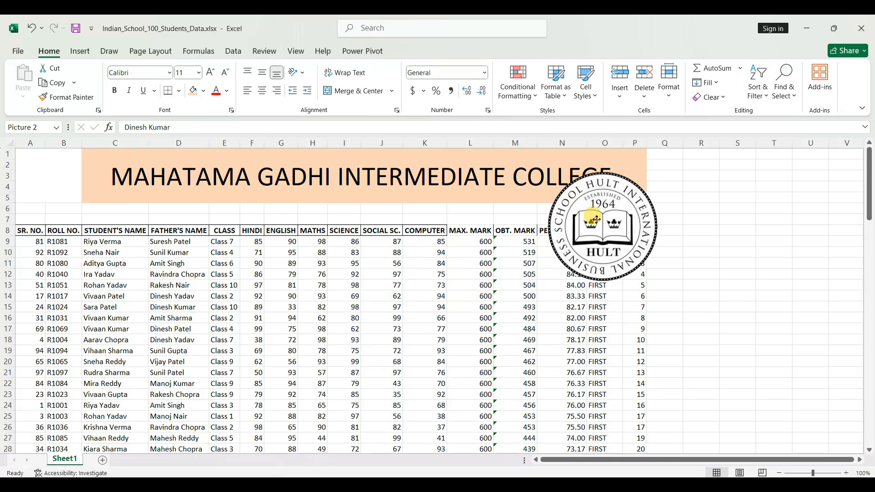
drag(606, 189, 78, 169)
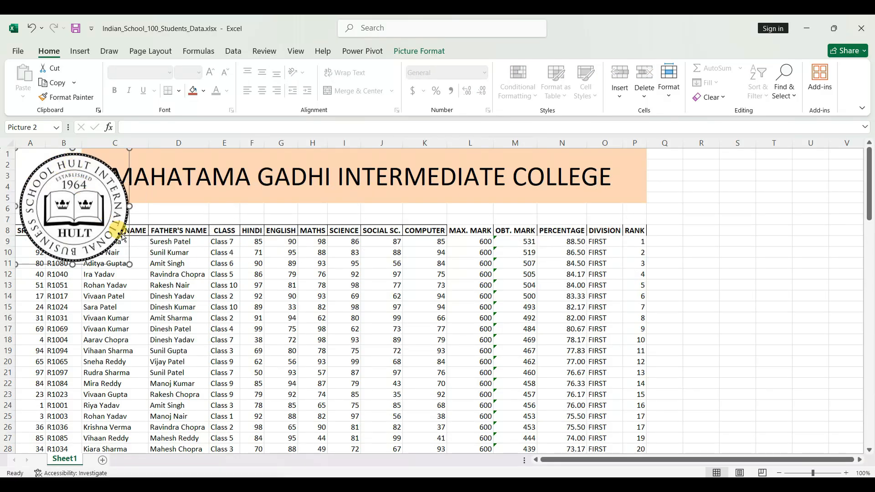
drag(128, 261, 85, 216)
Merge and center A6:C7 and enter the label ADDRESS in it
click(73, 218)
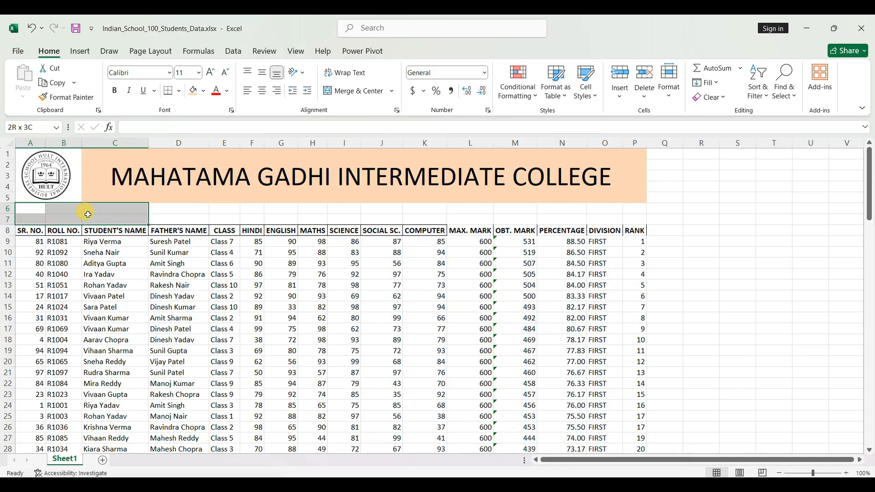
click(364, 87)
text(A)
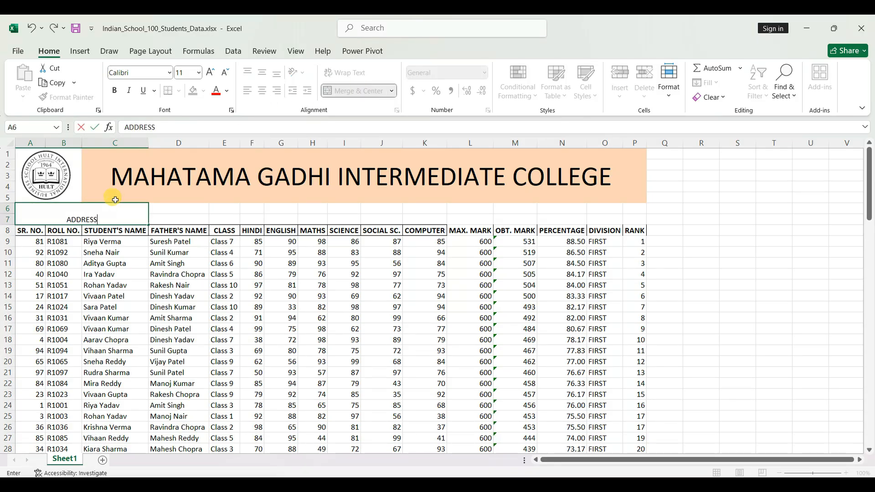
text(DDRESS)
Merge and center D6:J7 and enter the college's postal address in it
drag(160, 208, 386, 221)
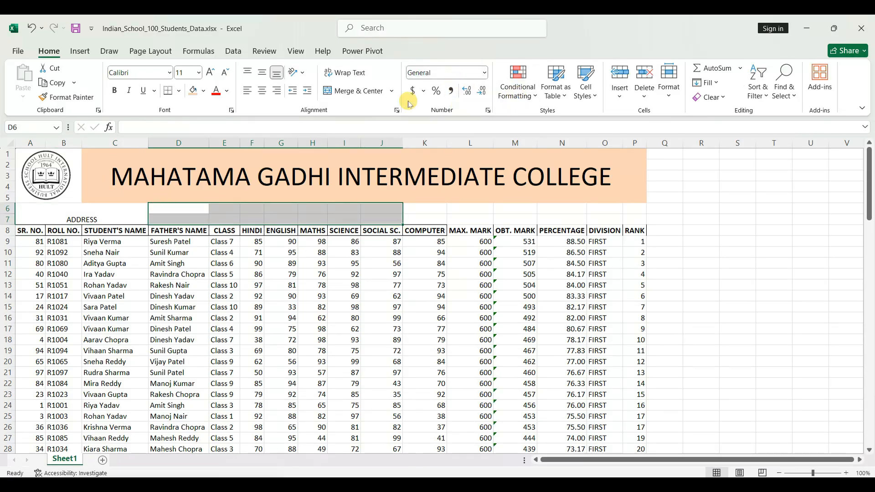
click(366, 90)
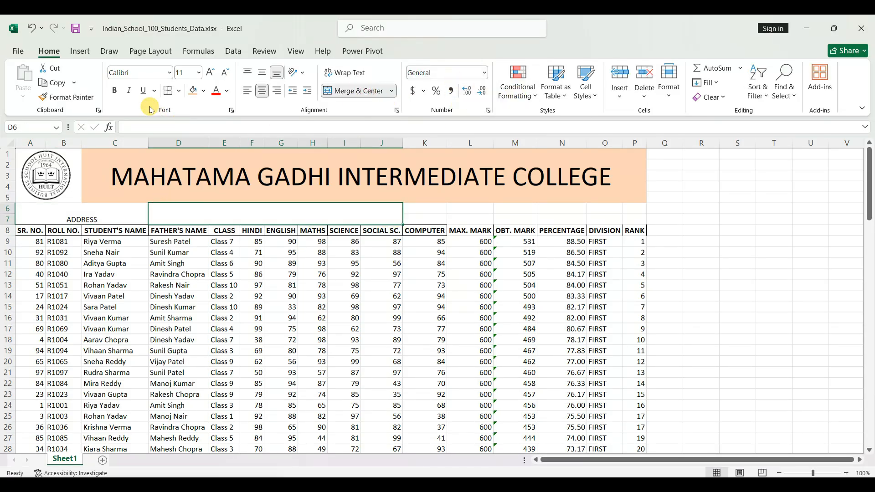
text(NEHRU NAG)
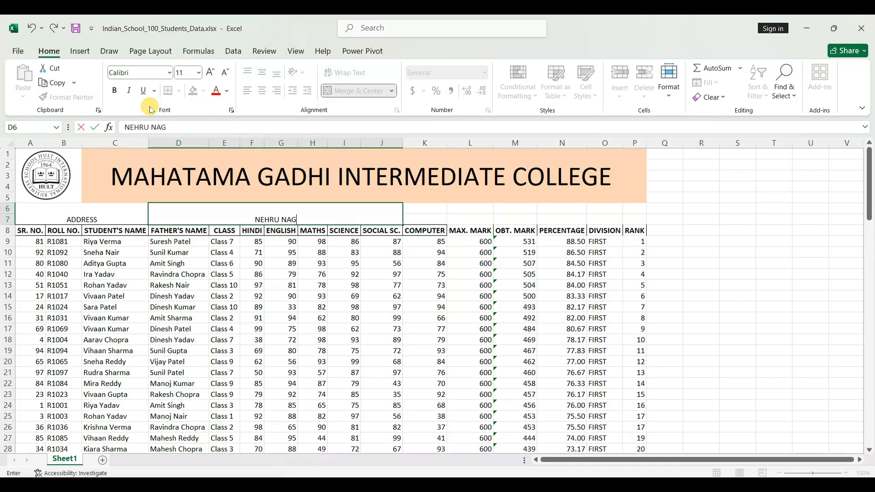
text(AR WARD NO)
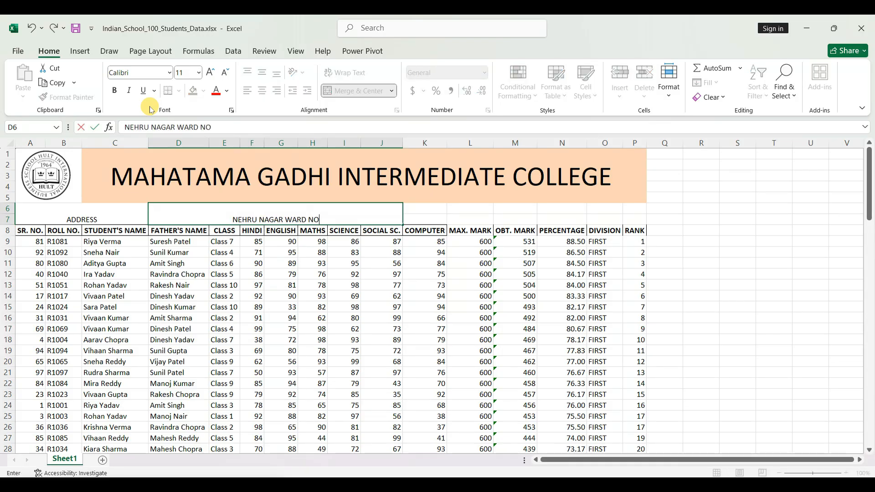
text(. 01)
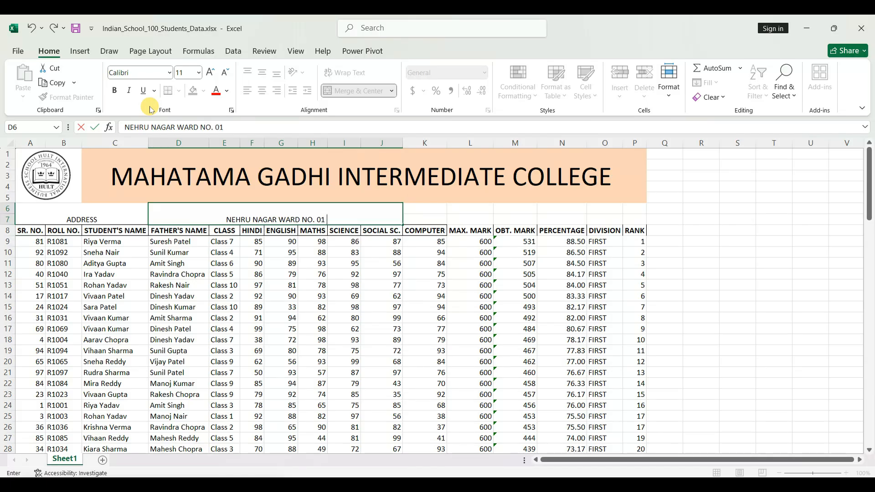
text( MAHARAJGANJ)
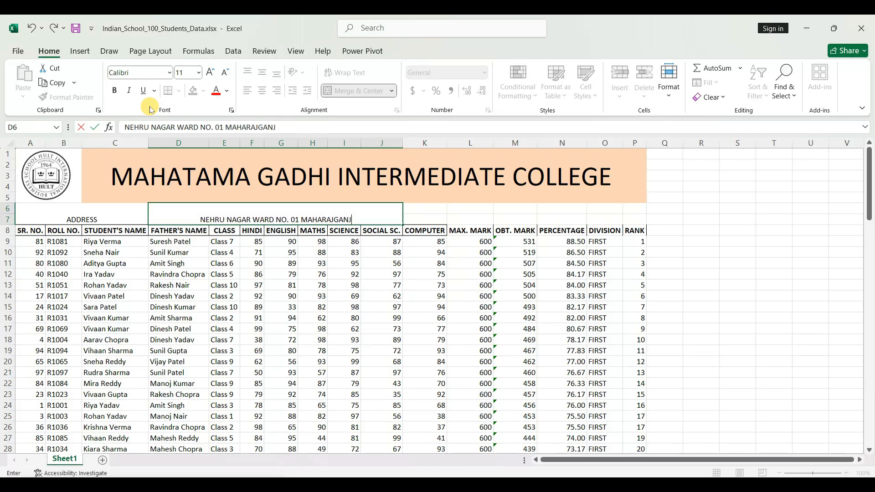
key(Tab)
Align the ADDRESS label and the address beside it to the vertical middle and enlarge both to font size 16
click(115, 220)
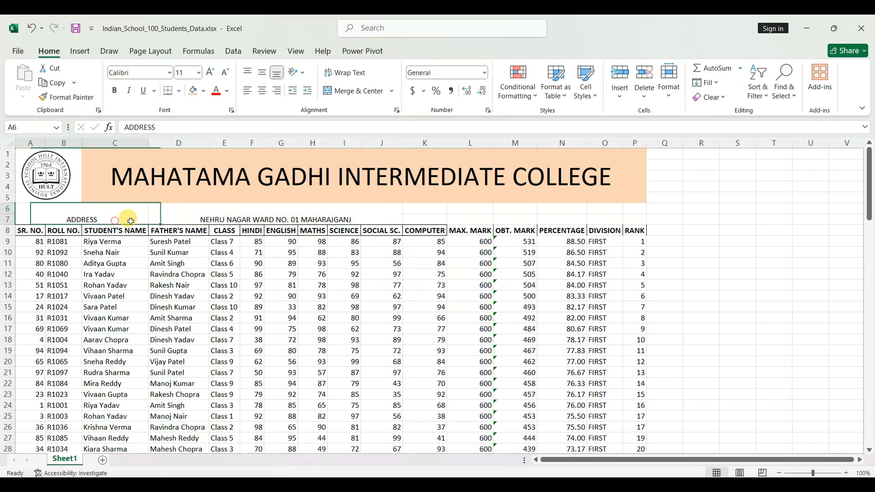
drag(131, 221, 179, 217)
click(261, 73)
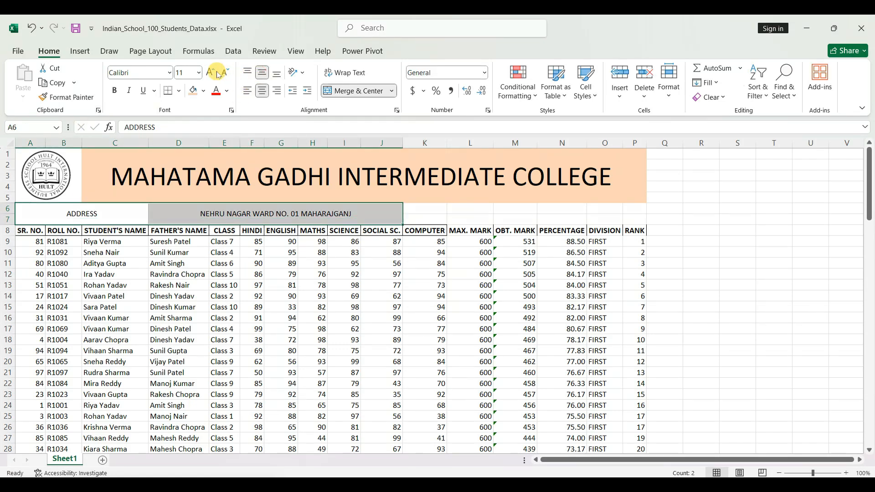
click(214, 74)
click(212, 74)
click(212, 74)
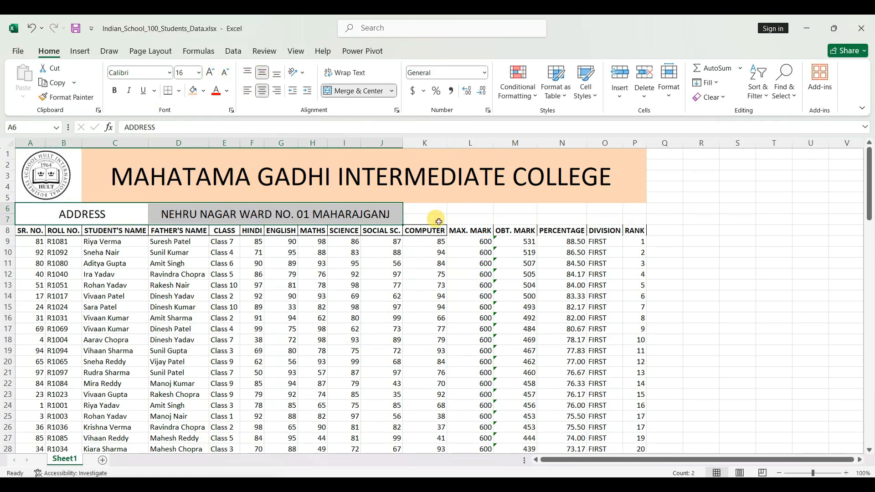
Merge and center K6:L7 with the label SESSION, and merge and center the empty cells M6:P7
drag(438, 222, 481, 214)
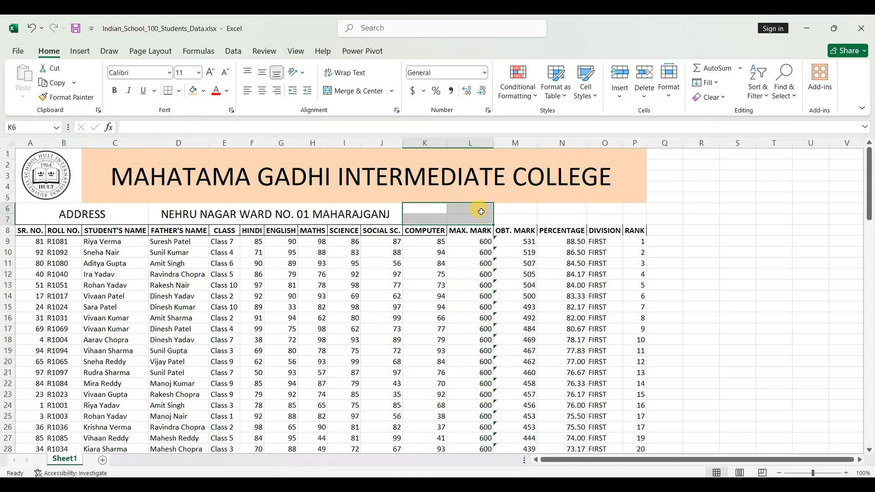
click(358, 91)
text(SESSION)
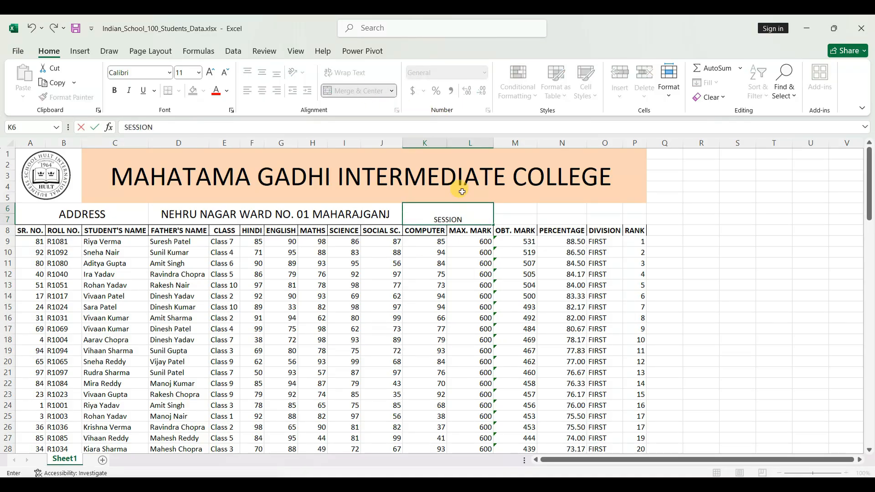
key(Tab)
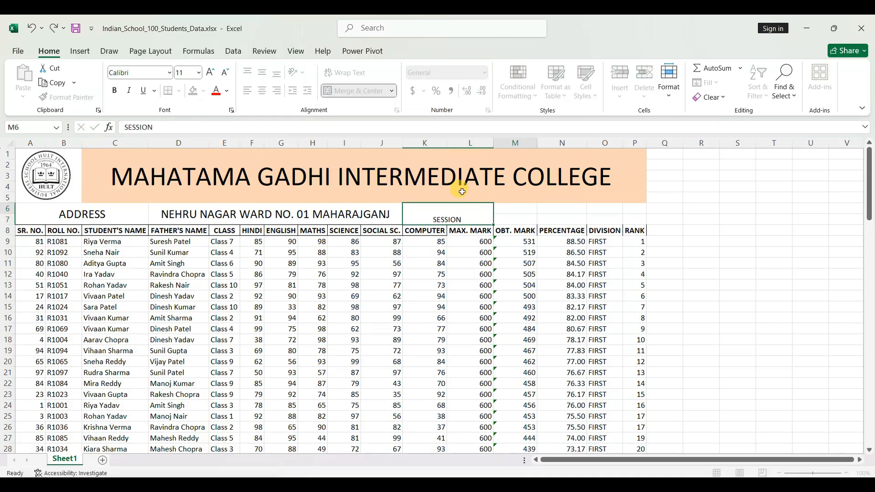
drag(511, 208, 625, 219)
click(370, 91)
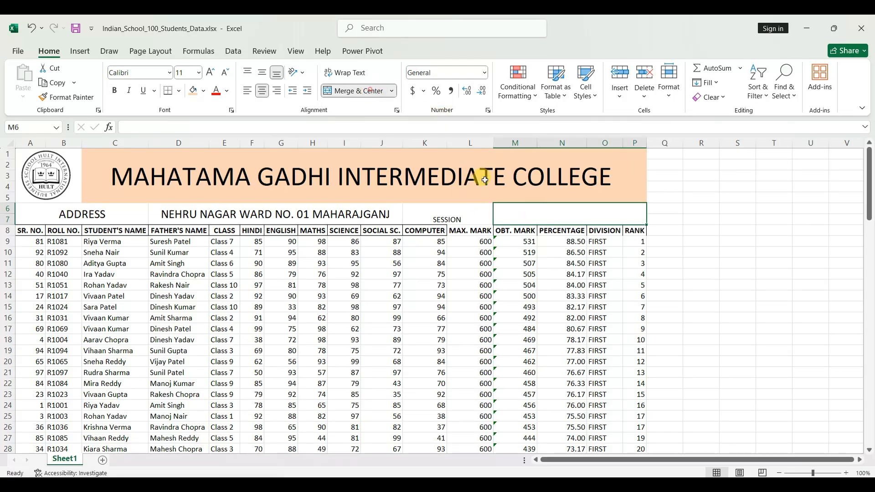
Align the session cells K6:P7 to the vertical middle and enlarge their font to size 16
drag(476, 214, 512, 215)
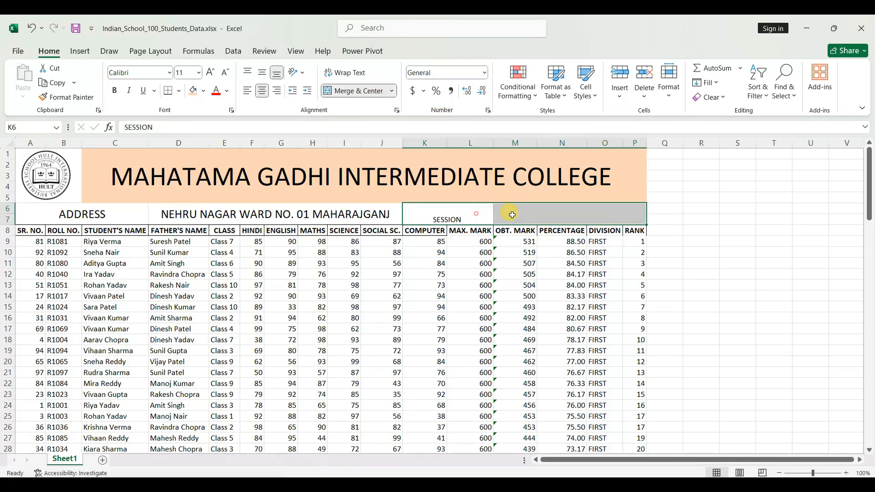
click(261, 72)
click(210, 74)
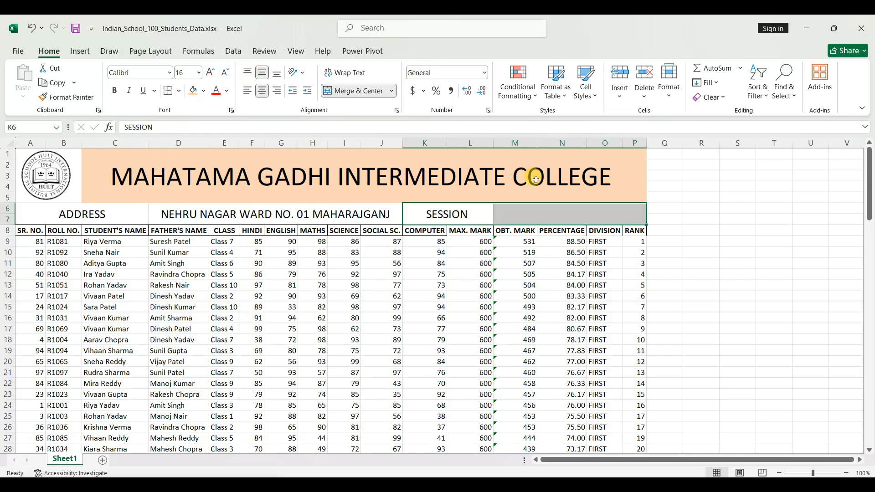
Enter 2024-25 as the session in the merged cell M6
click(525, 212)
text(20)
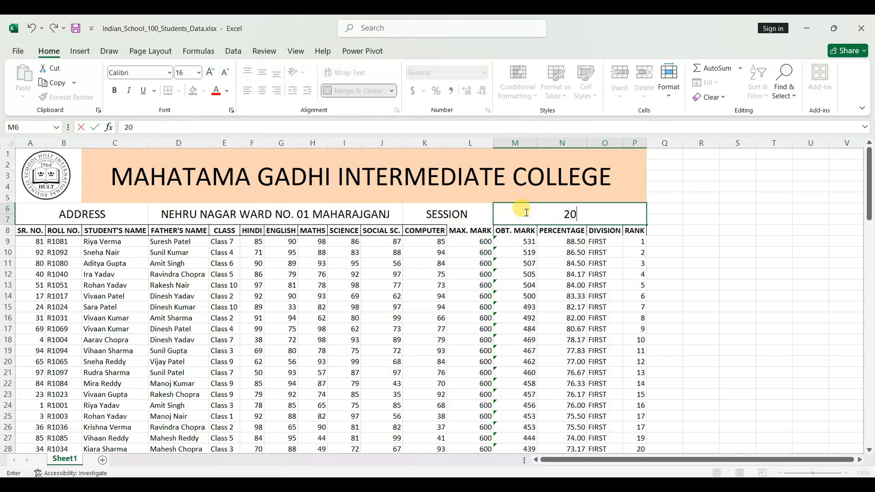
text(24-25)
key(Return)
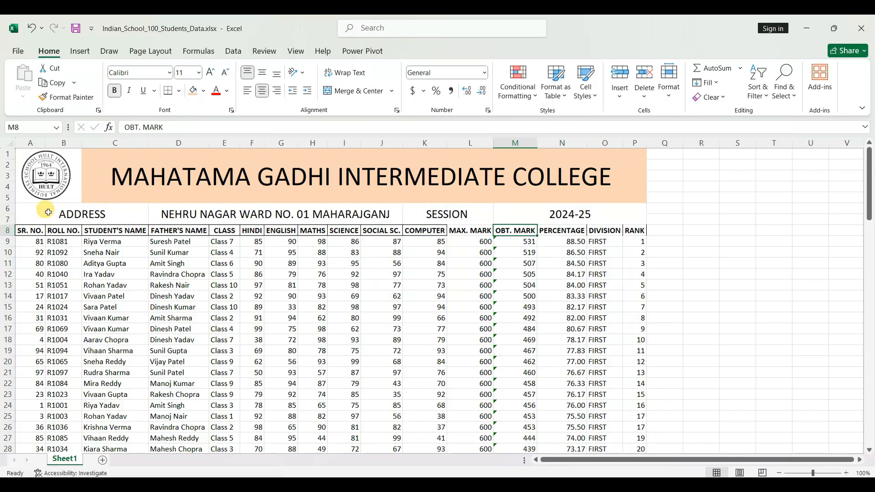
Apply all borders to the header block A1:P7 containing the logo, college title, address and session
drag(48, 212, 293, 178)
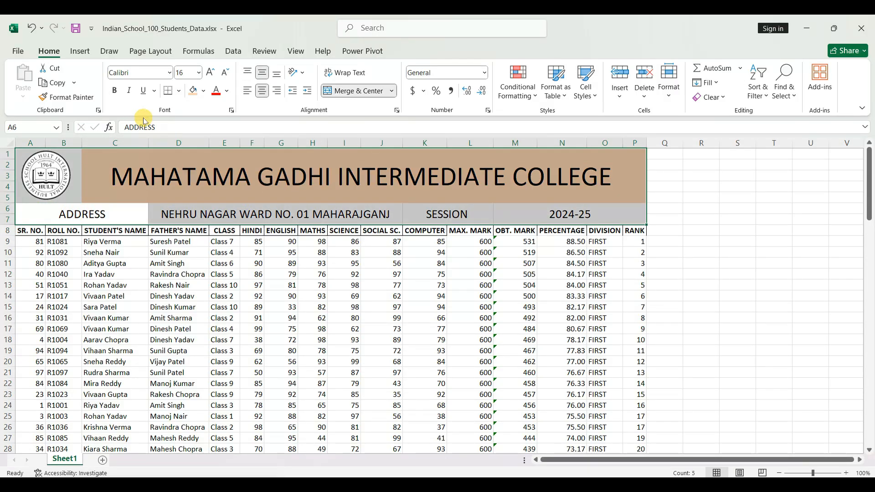
click(178, 91)
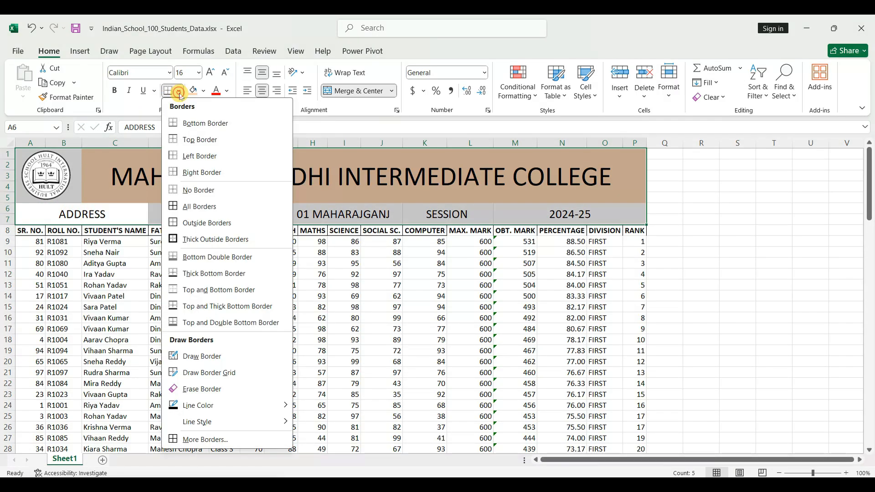
click(200, 212)
Apply all borders to the entire marksheet, from the college heading through the last student row
click(27, 230)
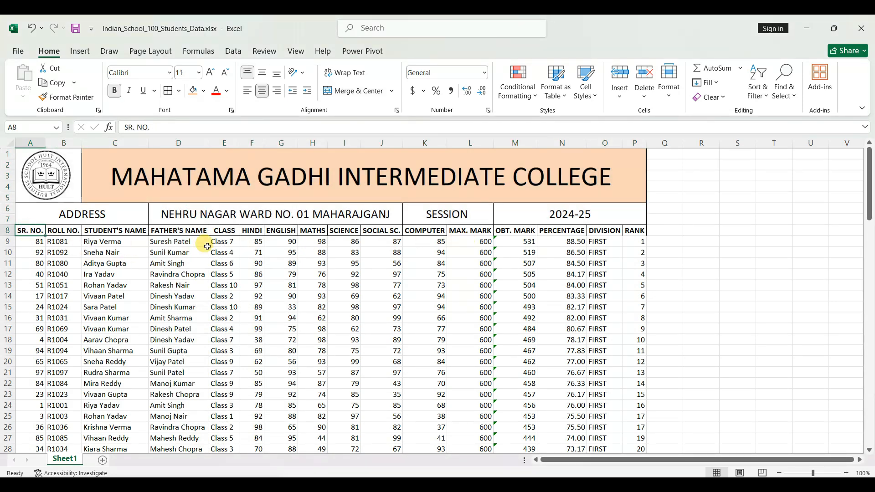
key(ctrl+shift+Right)
key(ctrl+shift+Down)
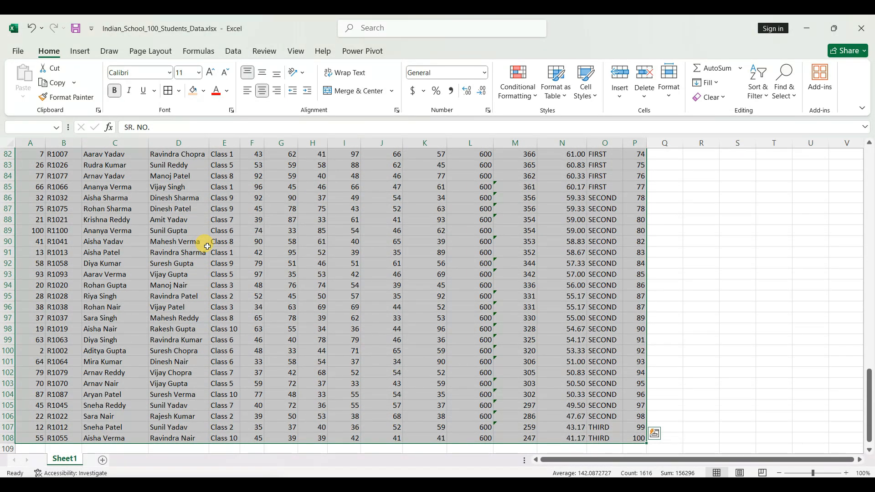
scroll(232, 274, up, 20)
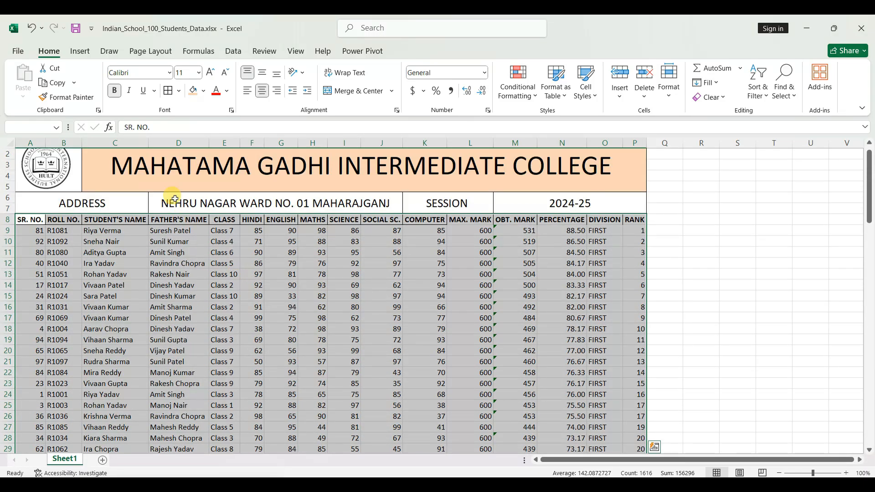
click(214, 328)
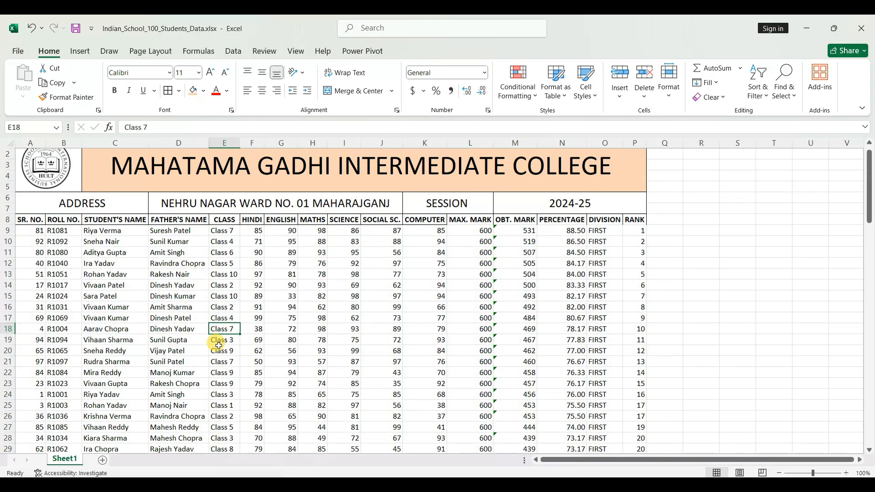
key(ctrl+a)
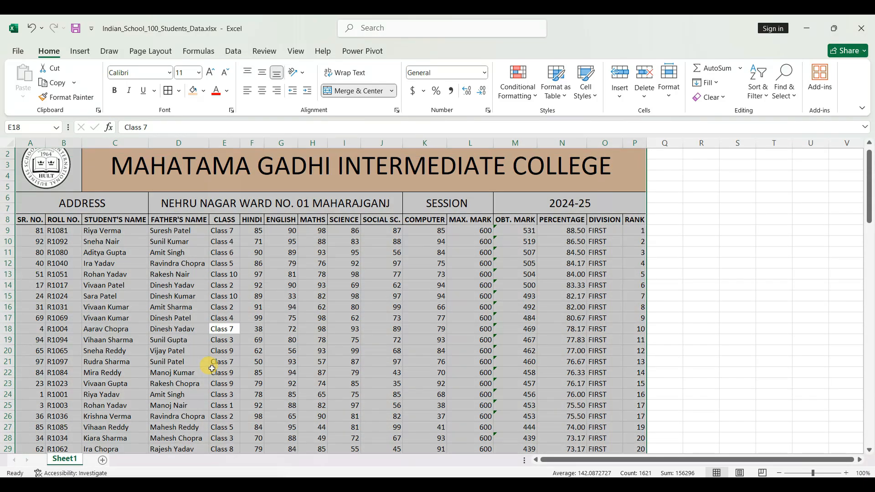
click(179, 93)
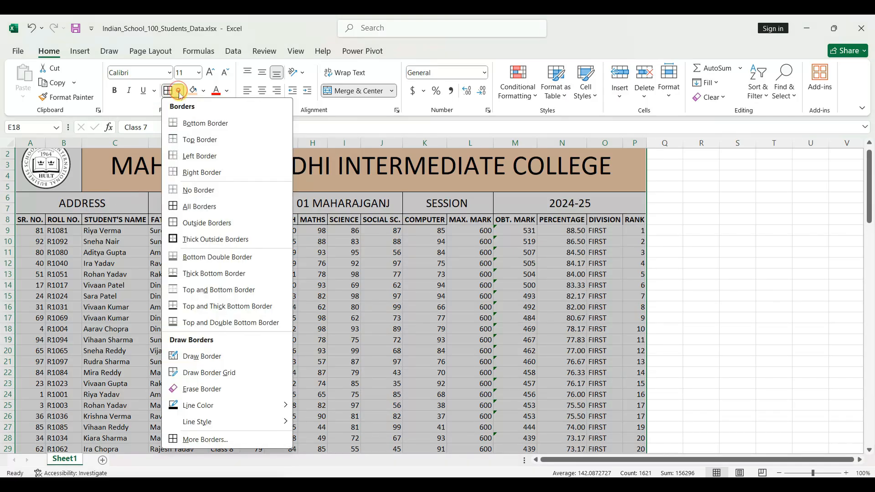
click(199, 207)
click(222, 230)
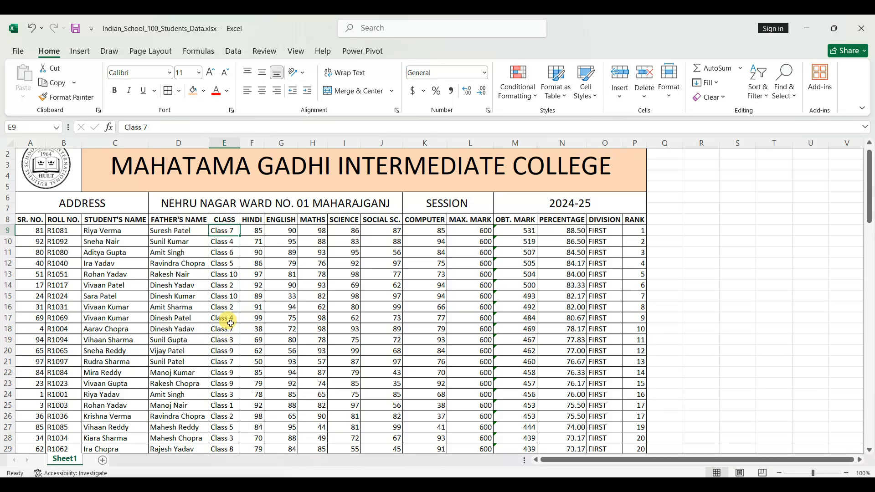
Move the Class 9 entry from E22 to E9, the first student's cell in the CLASS column
click(231, 373)
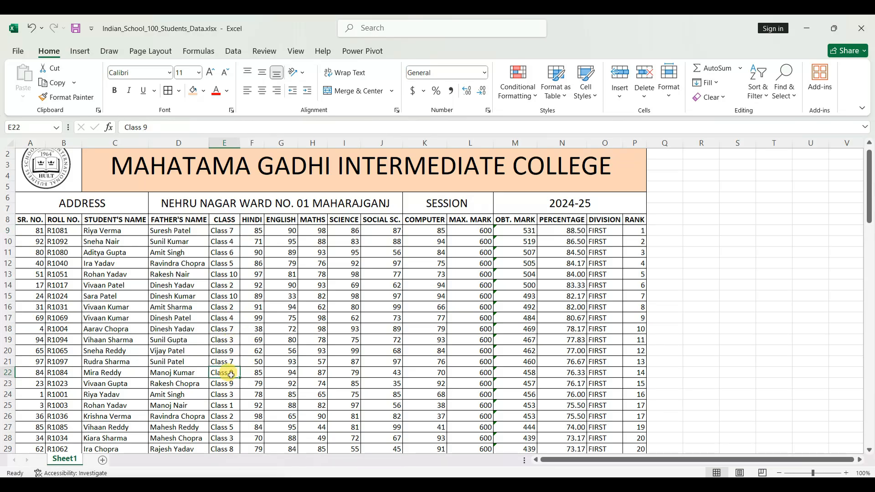
key(ctrl+c)
click(234, 230)
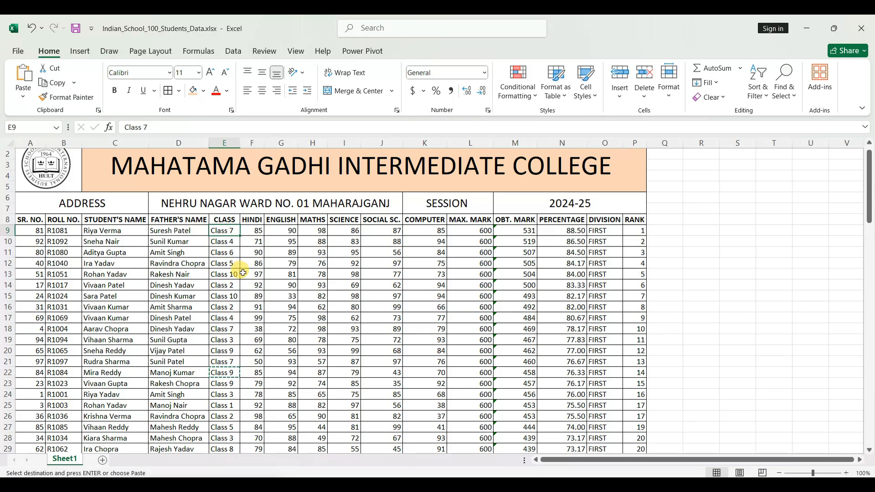
key(ctrl+v)
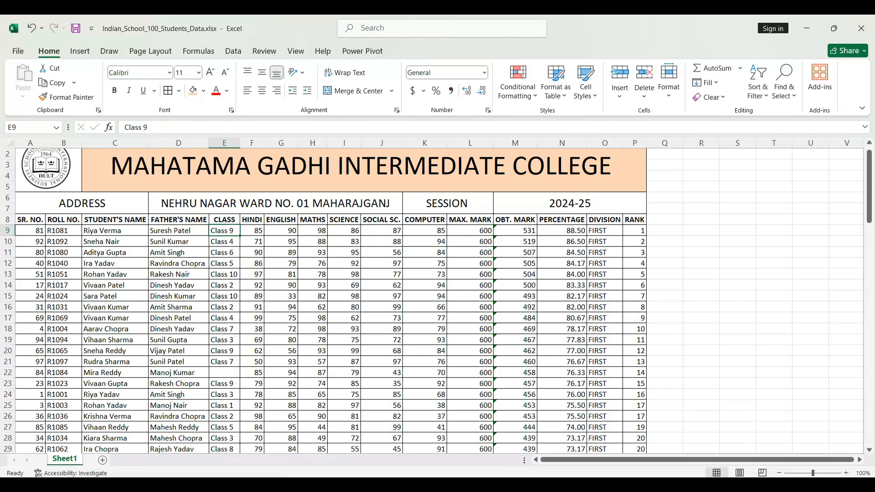
Fill Class 9 from E9 down through E108 so every student in the CLASS column has the same class
drag(240, 235, 240, 363)
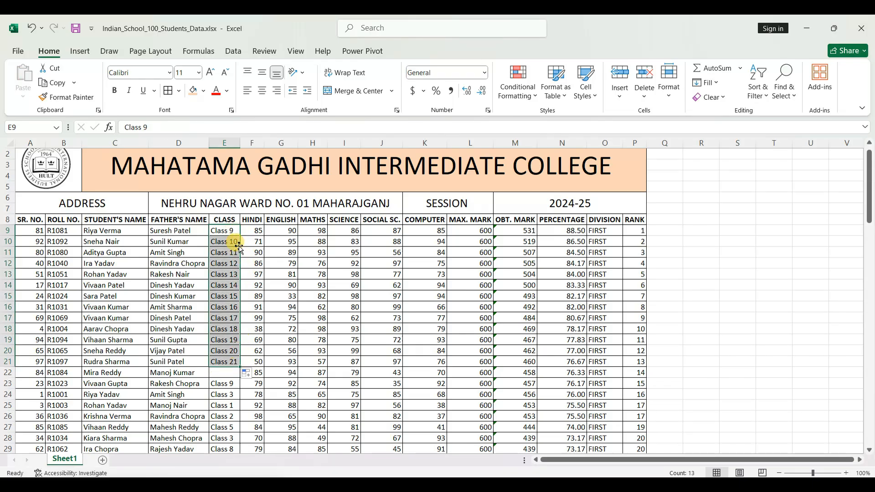
click(231, 234)
drag(230, 231, 219, 475)
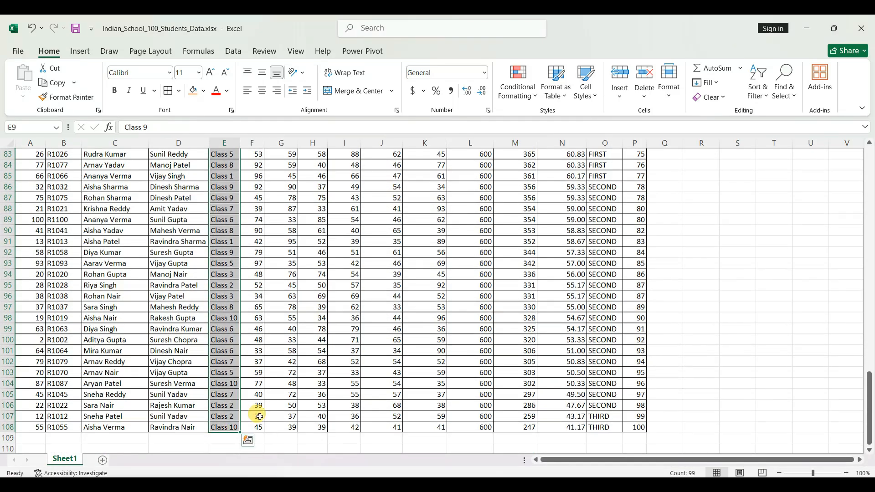
click(715, 82)
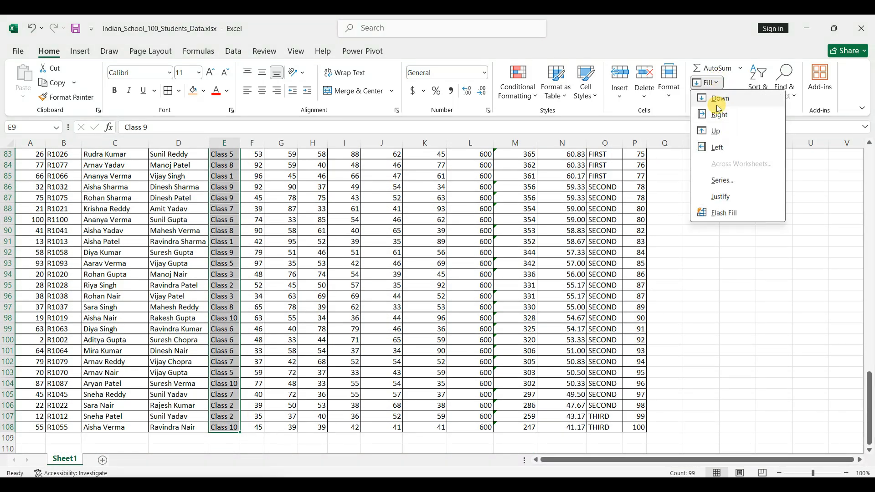
click(719, 100)
scroll(225, 246, up, 20)
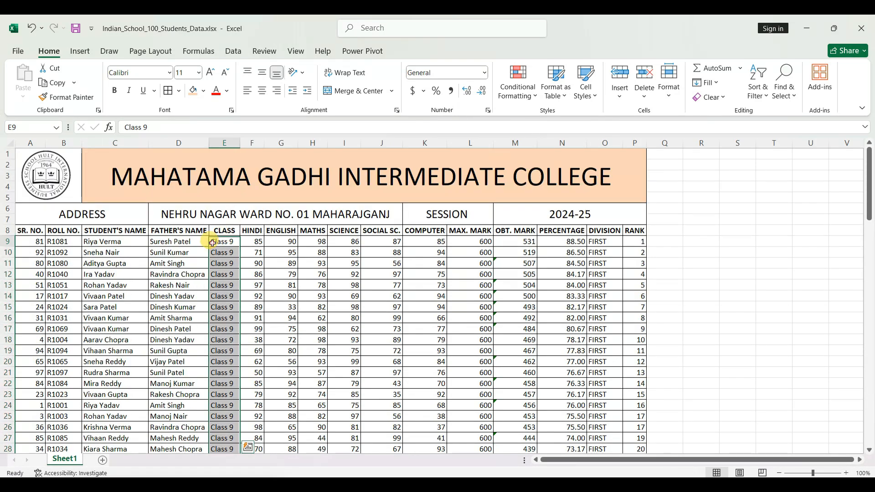
click(563, 286)
click(702, 285)
drag(610, 222, 24, 210)
click(215, 283)
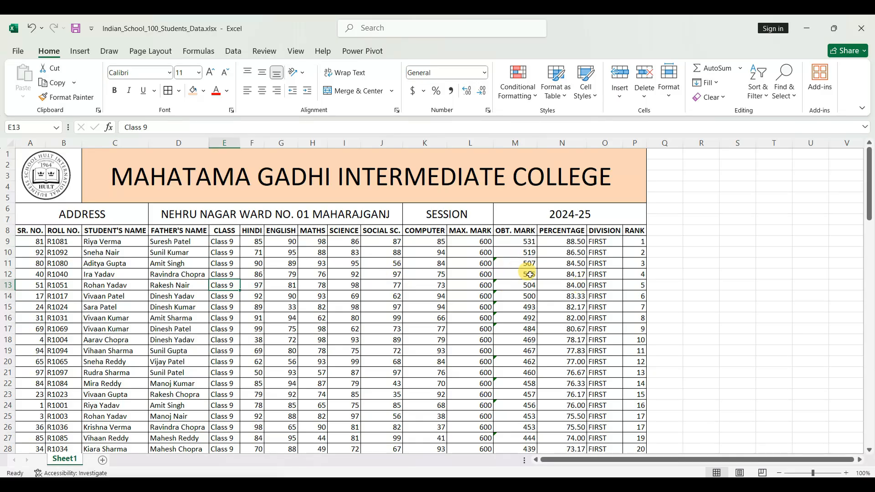
scroll(484, 272, up, 1)
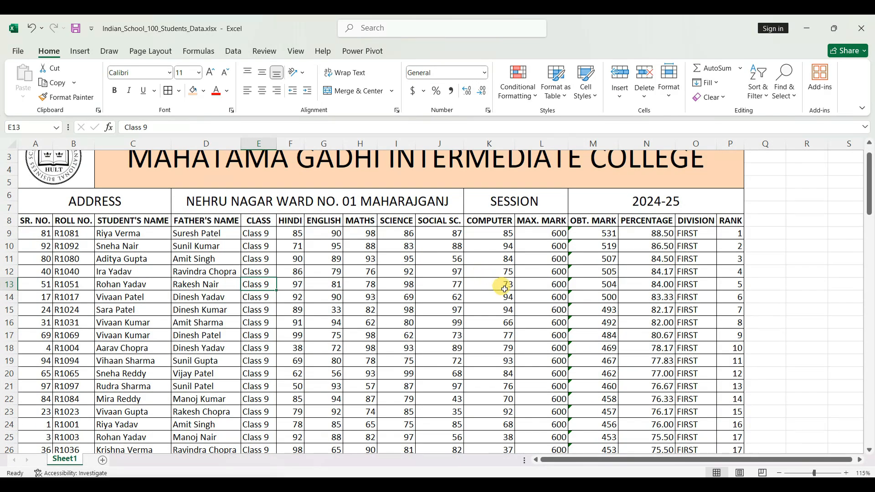
scroll(505, 288, up, 1)
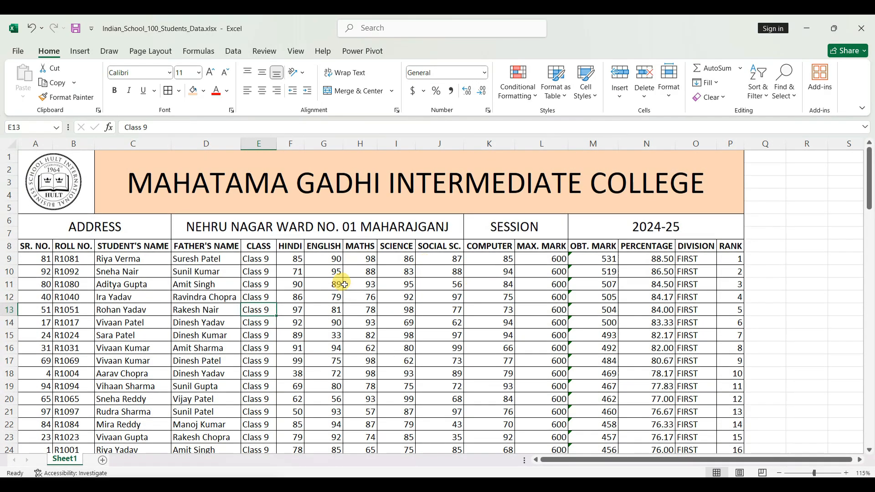
scroll(361, 287, up, 1)
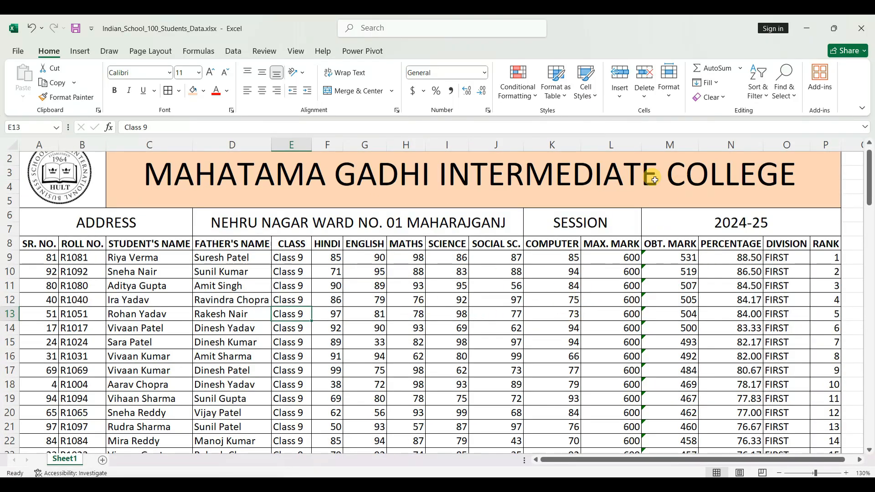